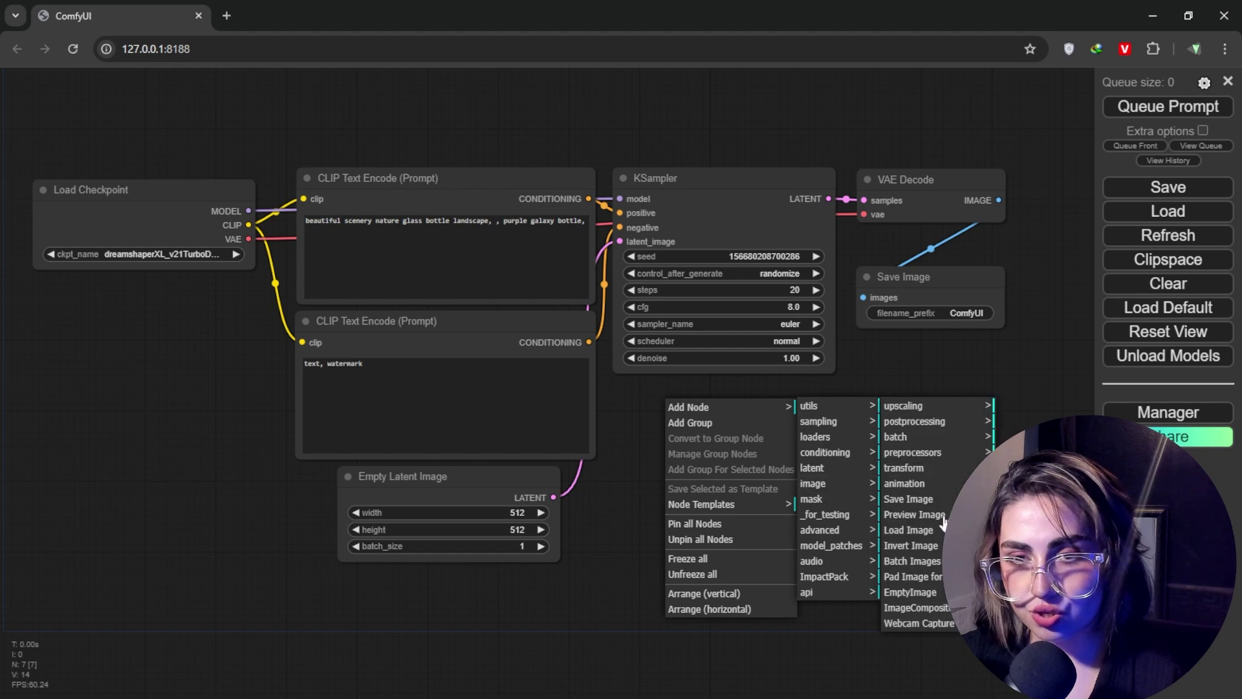
Add a Load Image node below Load Checkpoint and move Empty Latent Image under the negative prompt node
left_click(929, 530)
left_click_drag(788, 404, 188, 330)
left_click_drag(401, 476, 361, 482)
right_click(673, 414)
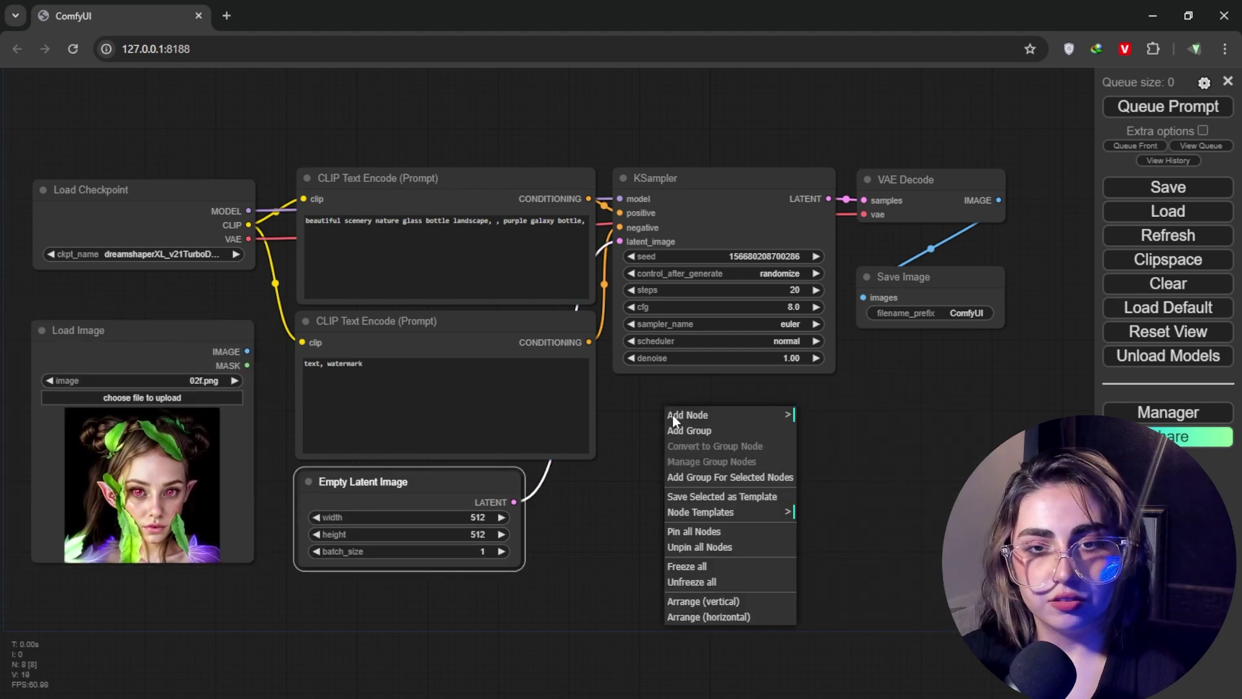
left_click(689, 416)
left_click(659, 549)
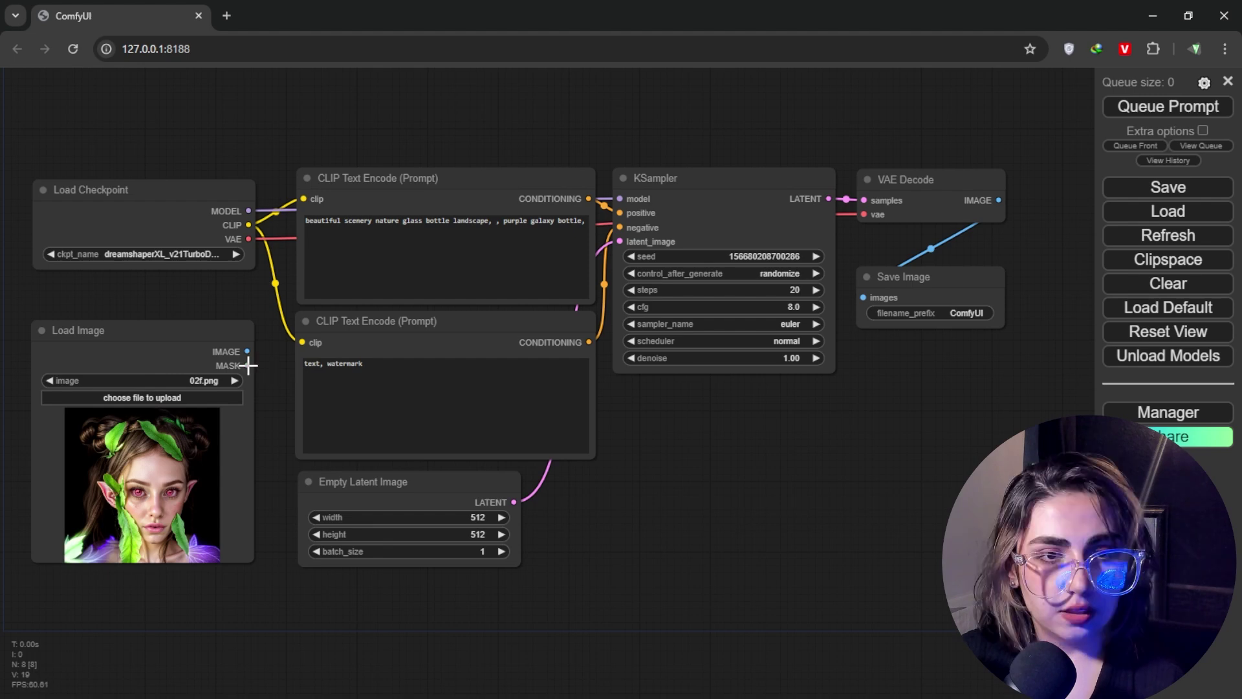
Add a VAE Encode (for Inpainting) node fed by Load Image's MASK output and place it below KSampler
left_click_drag(248, 365, 816, 493)
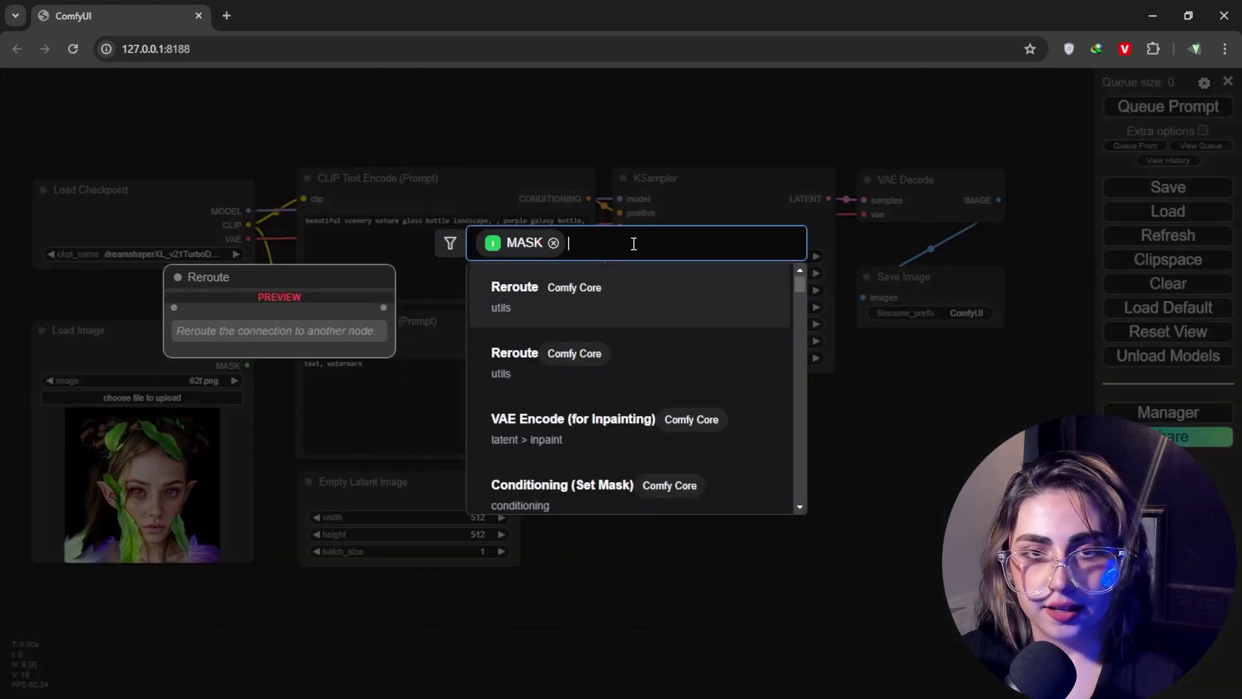
type("encode")
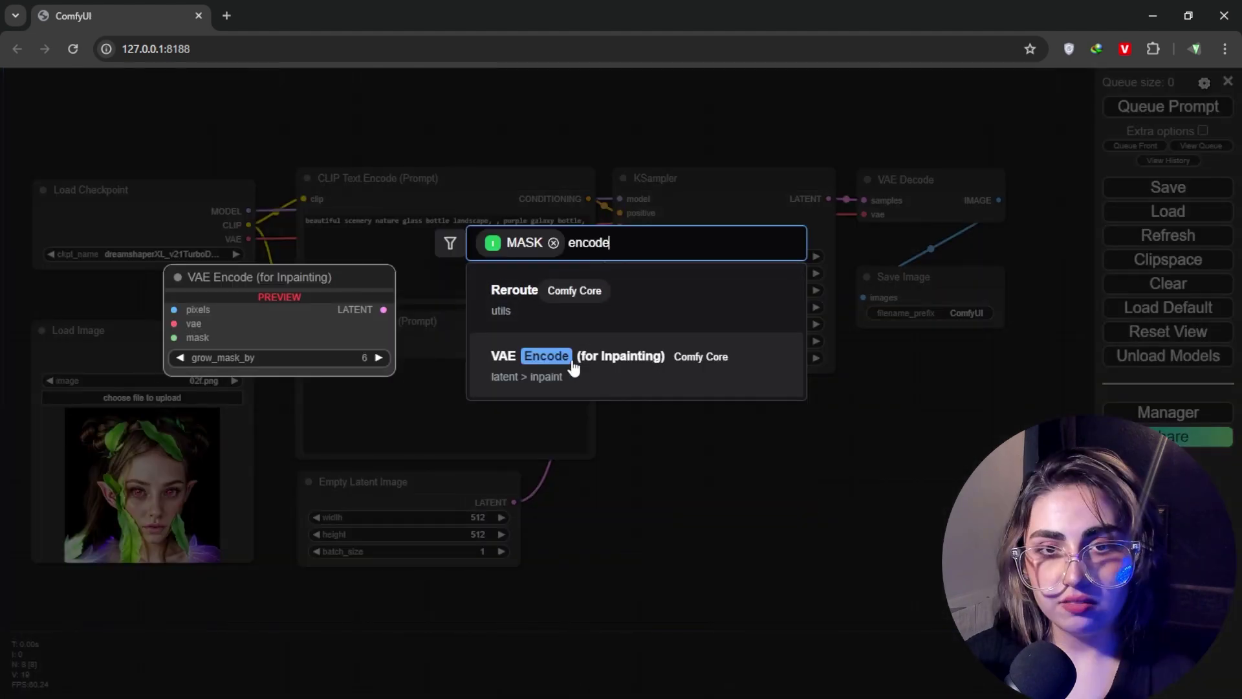
left_click(655, 364)
left_click_drag(802, 475, 681, 465)
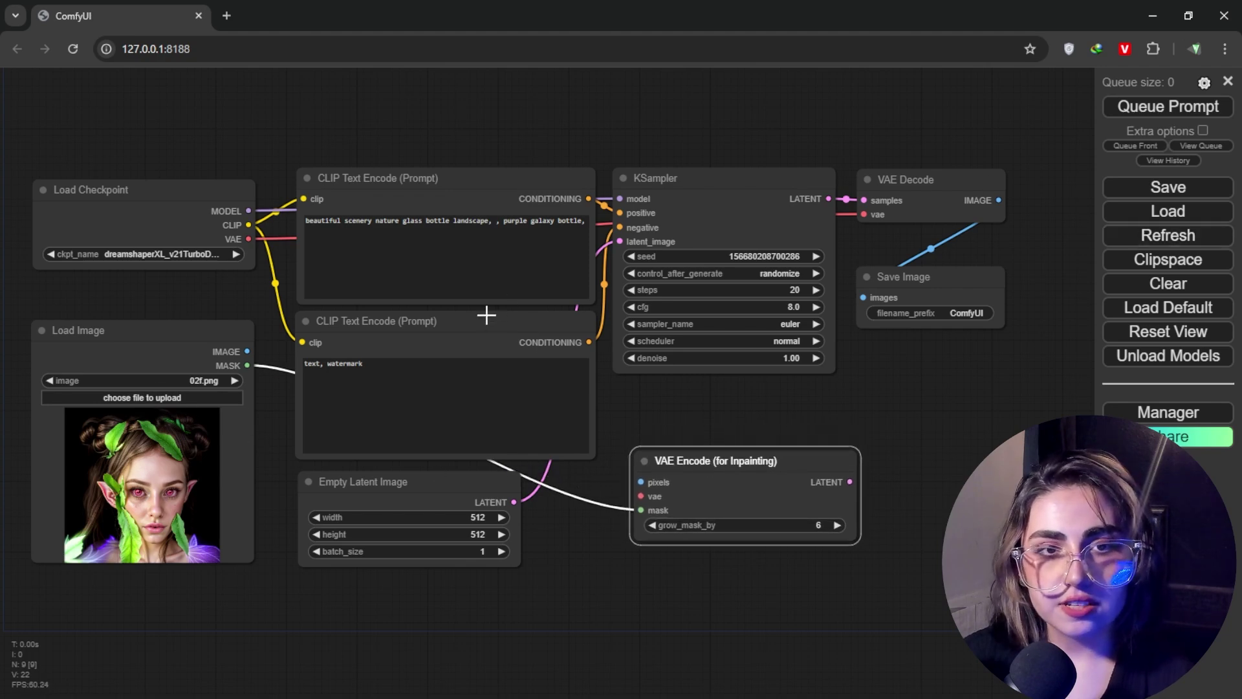
Replace Empty Latent Image with VAE Encode (for Inpainting) as KSampler's latent_image source and delete the Empty Latent Image node
left_click_drag(515, 502, 581, 526)
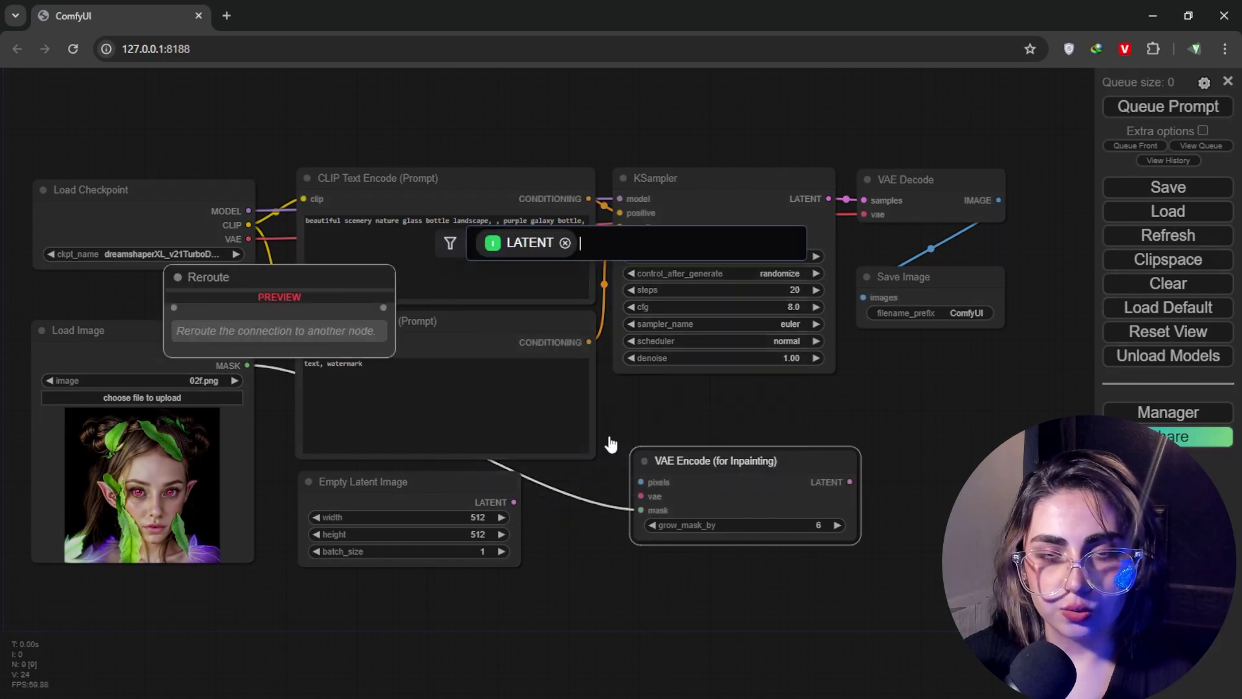
left_click(931, 313)
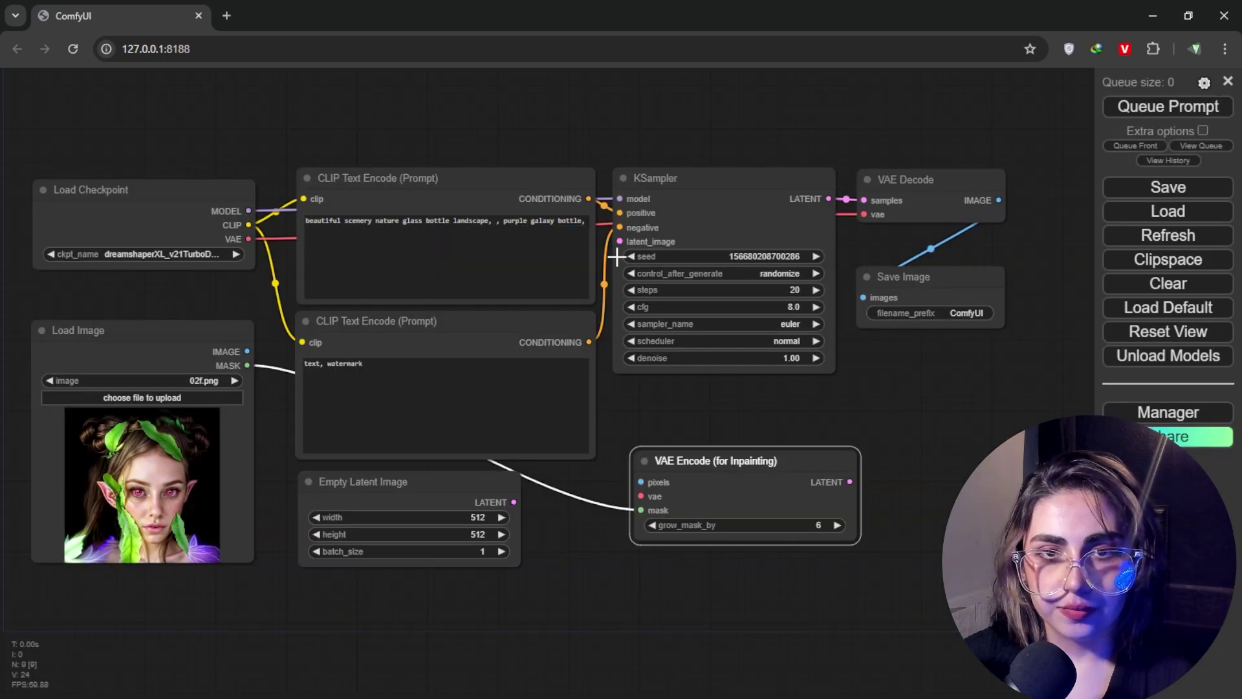
left_click_drag(620, 241, 849, 482)
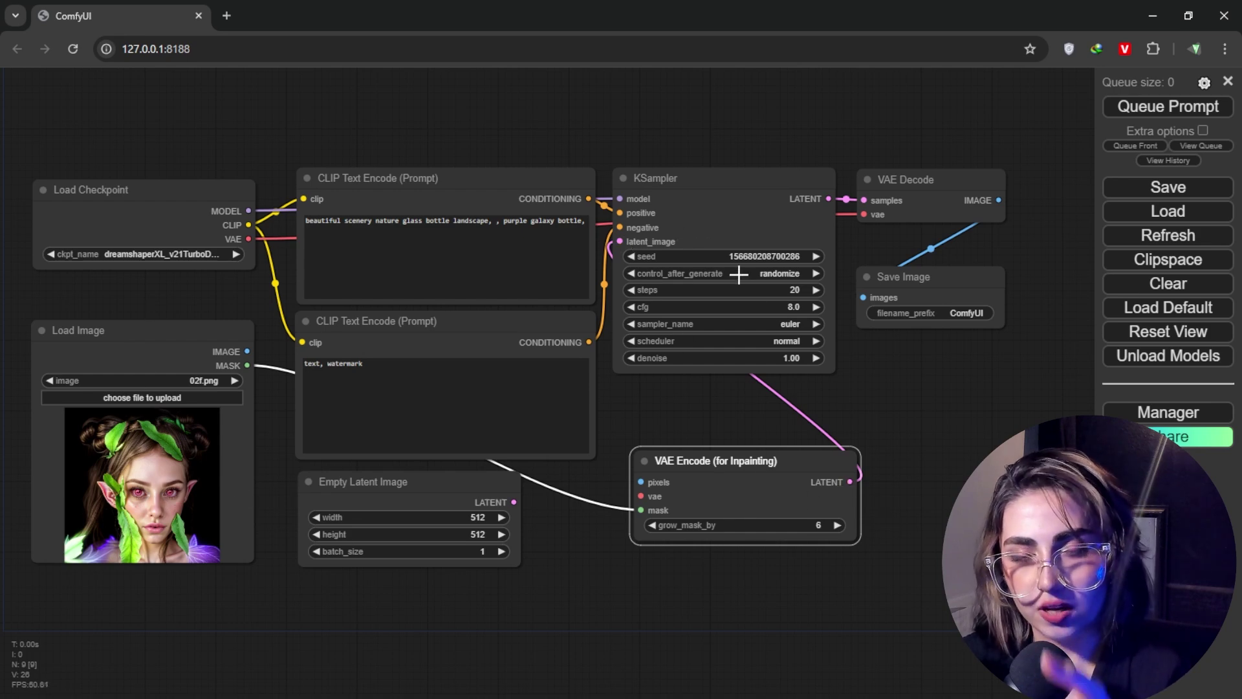
left_click(346, 499)
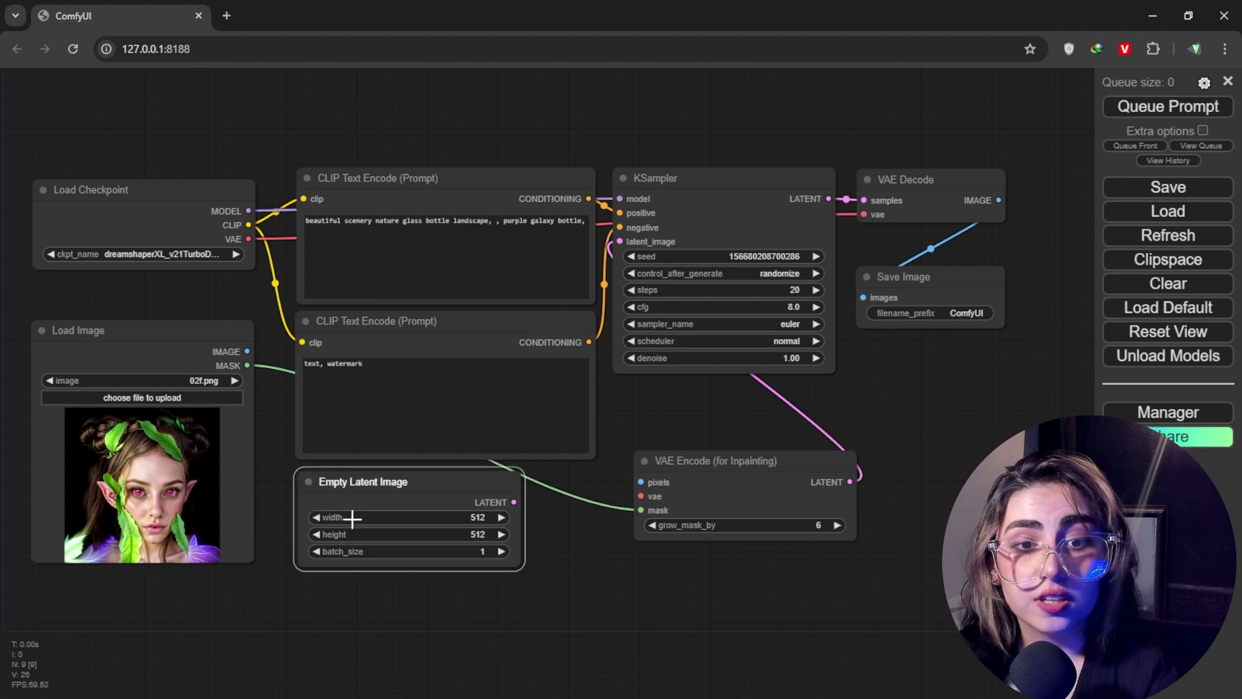
key("Delete")
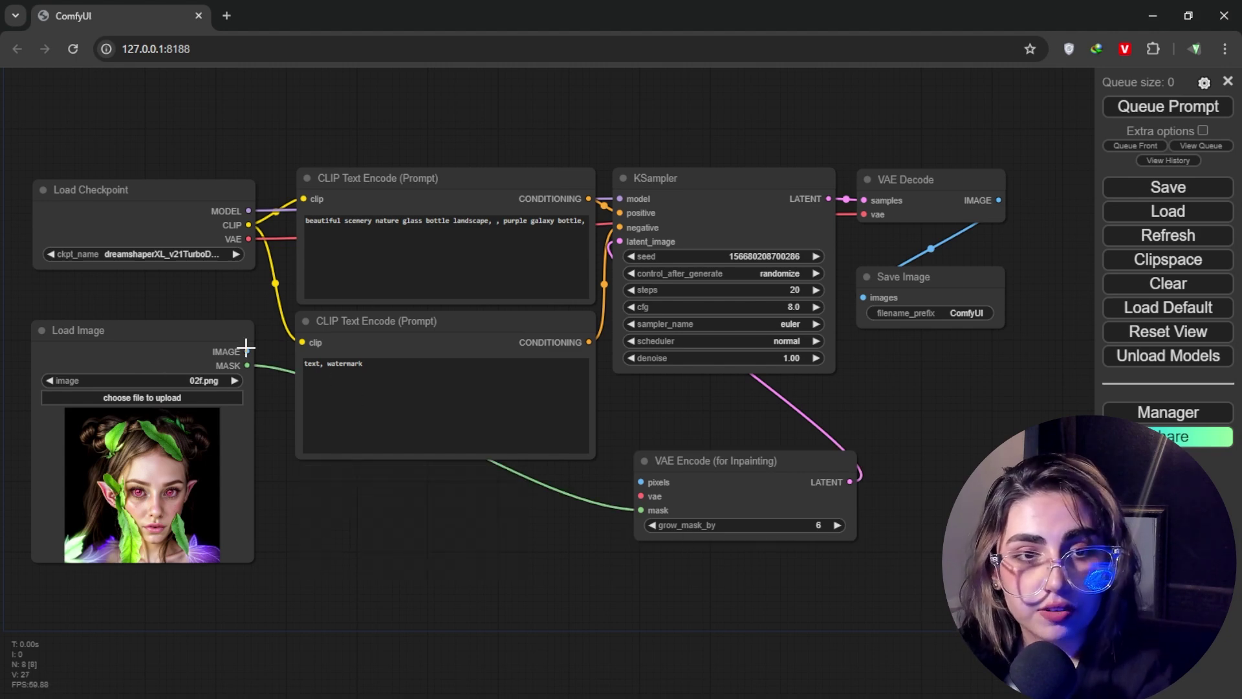
Connect the loaded image and checkpoint VAE to VAE Encode (for Inpainting), and rearrange the encode, KSampler, VAE Decode and Save Image nodes
left_click_drag(247, 351, 248, 239)
left_click_drag(785, 482, 469, 514)
left_click_drag(741, 200, 743, 298)
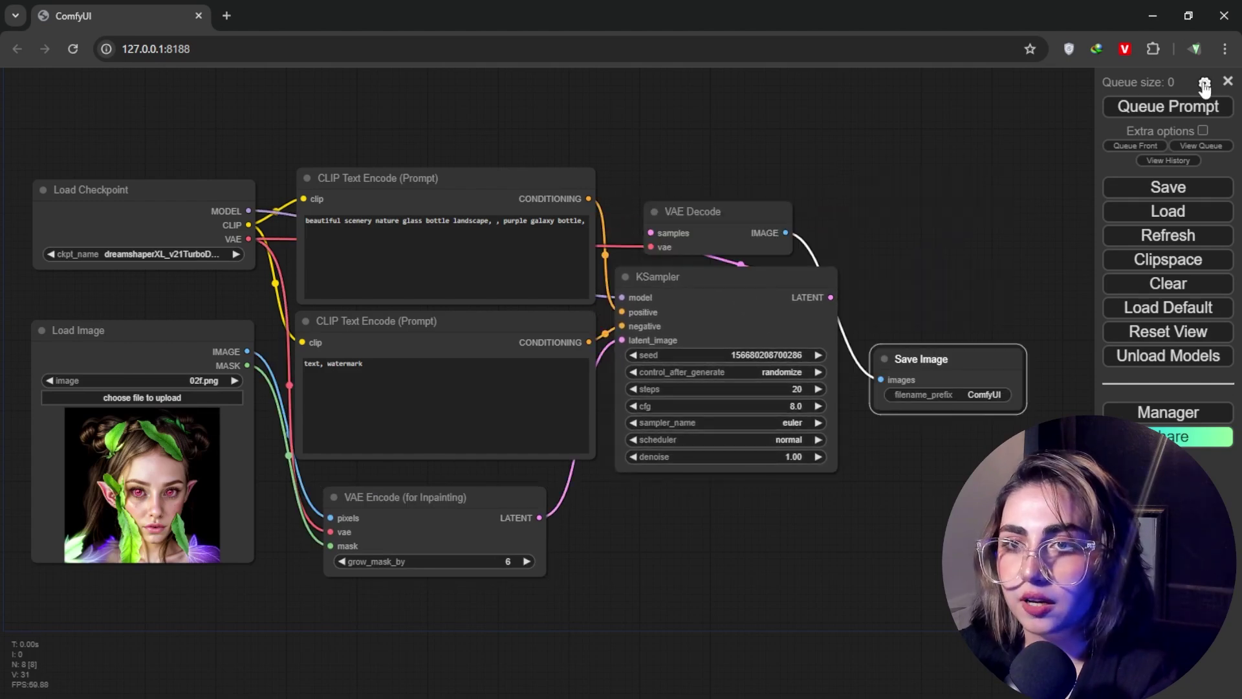
Set the link render mode to Straight and shift the VAE Encode (for Inpainting) node slightly
left_click(1204, 82)
scroll(845, 348, "down", 5)
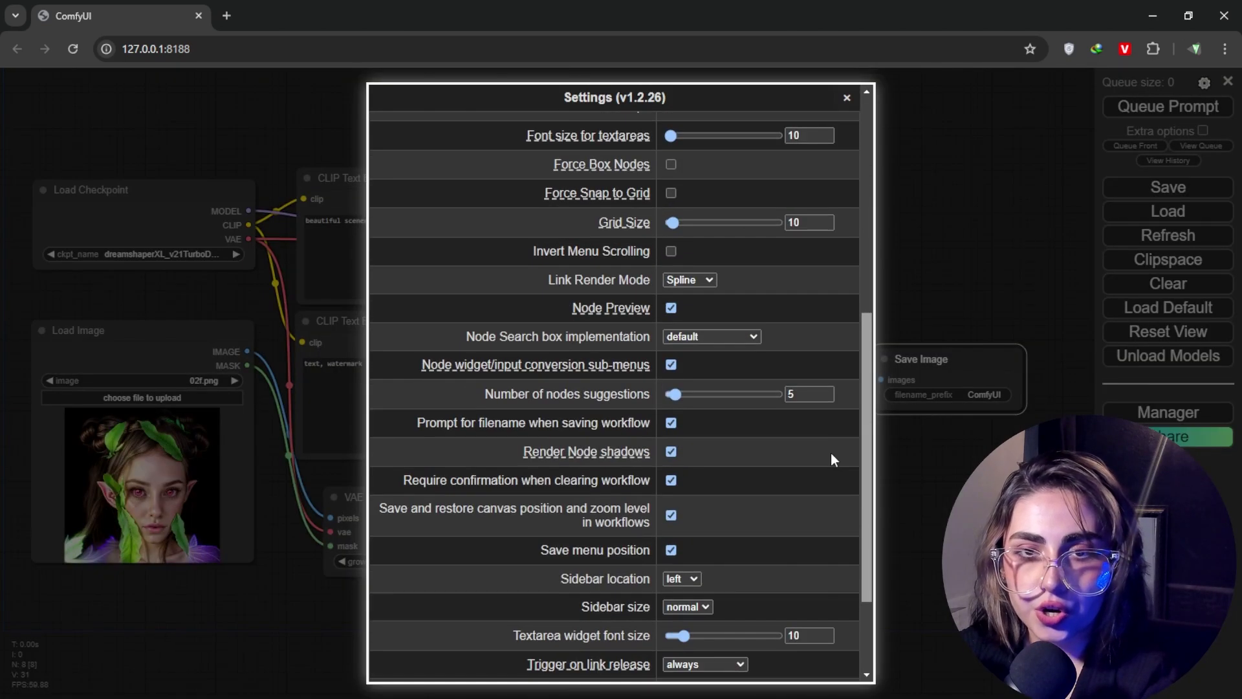
left_click(687, 279)
left_click(680, 334)
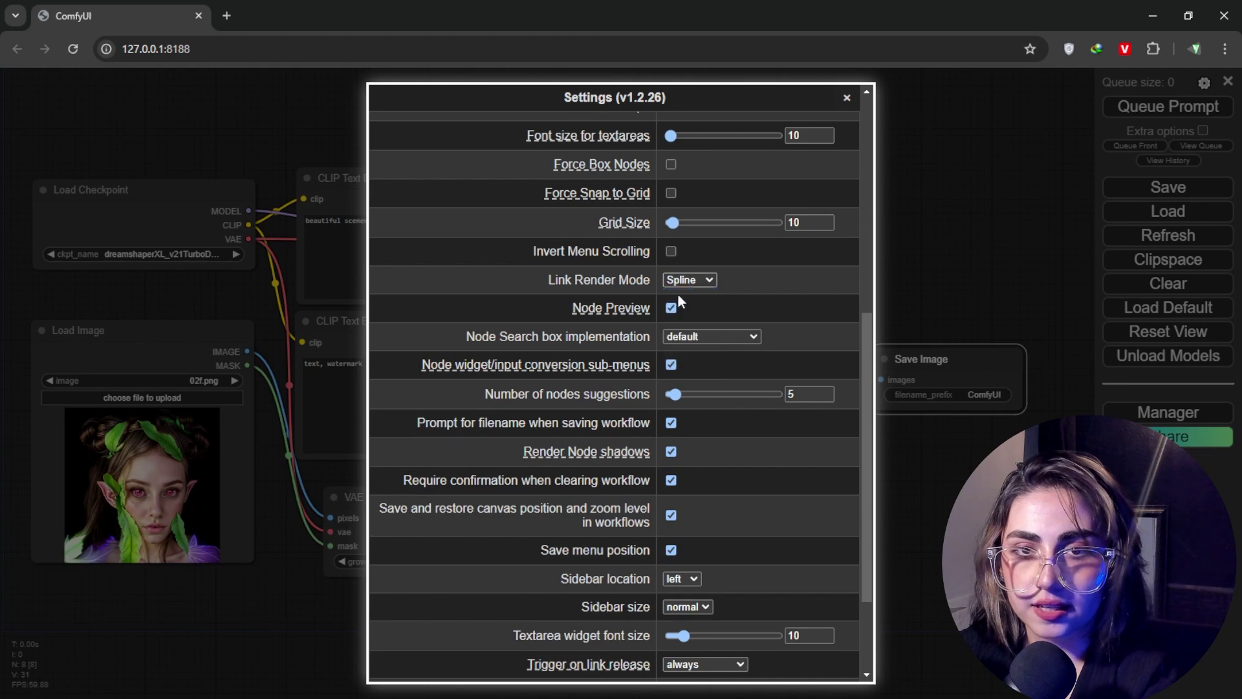
left_click(847, 98)
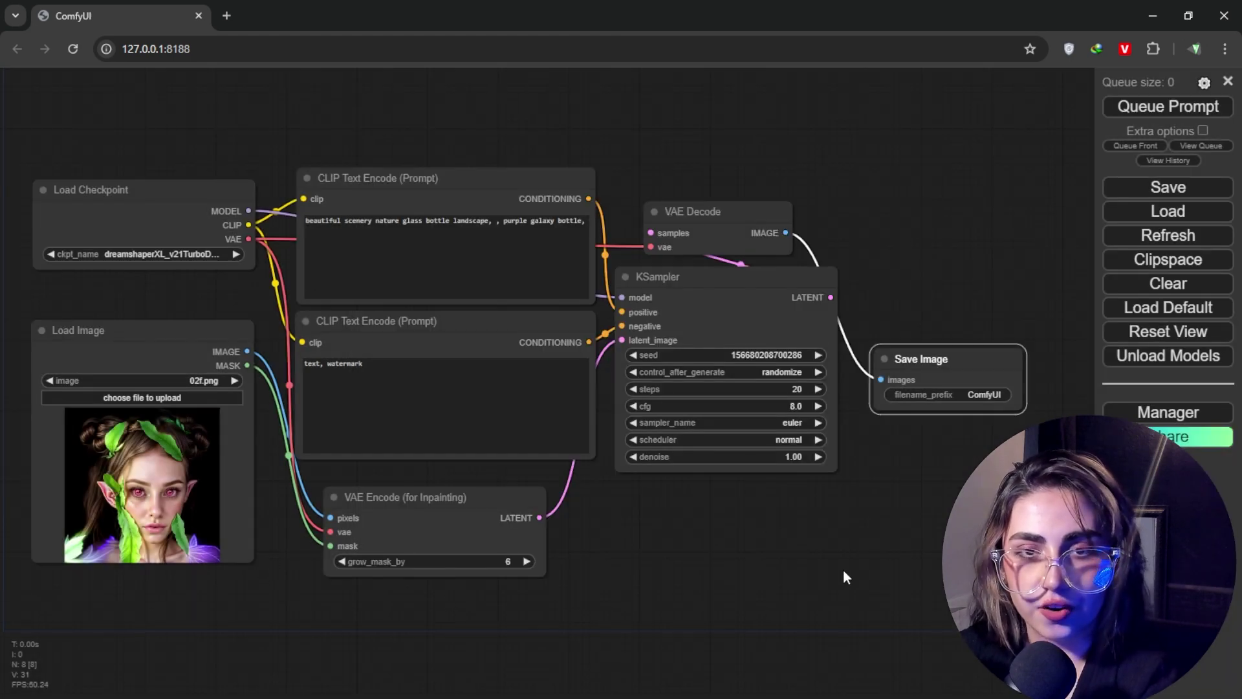
left_click_drag(456, 498, 430, 496)
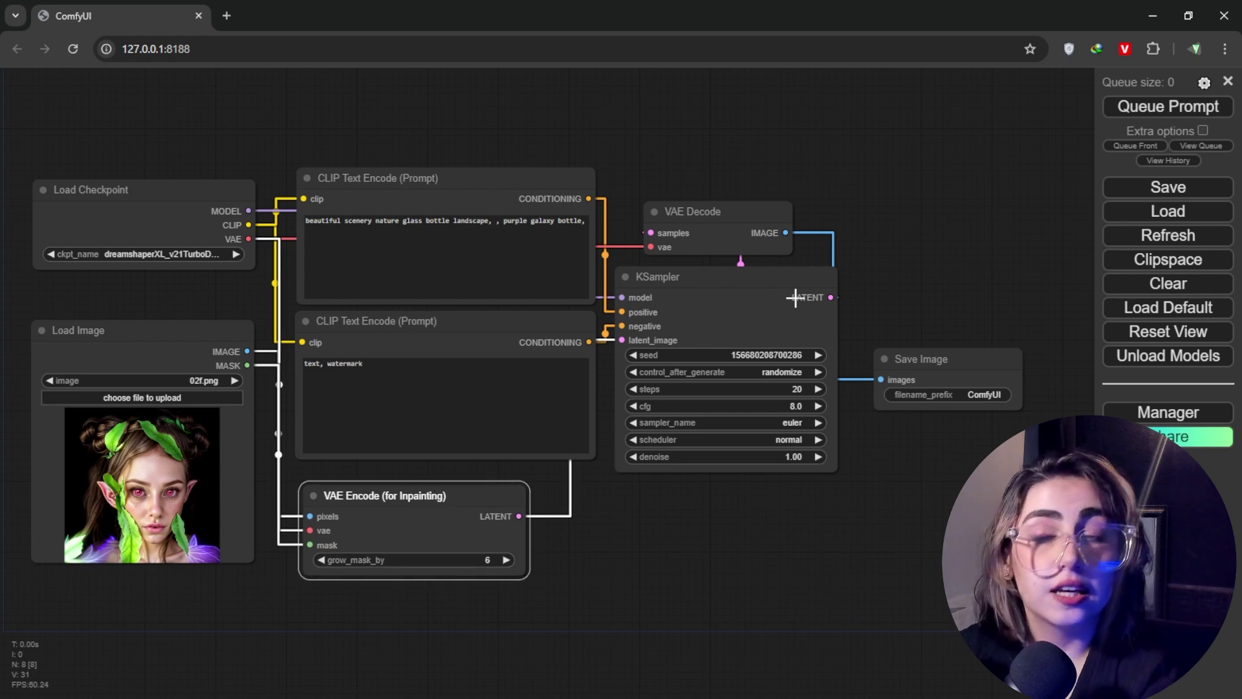
Set the link render mode to Hidden in the settings
left_click(1204, 83)
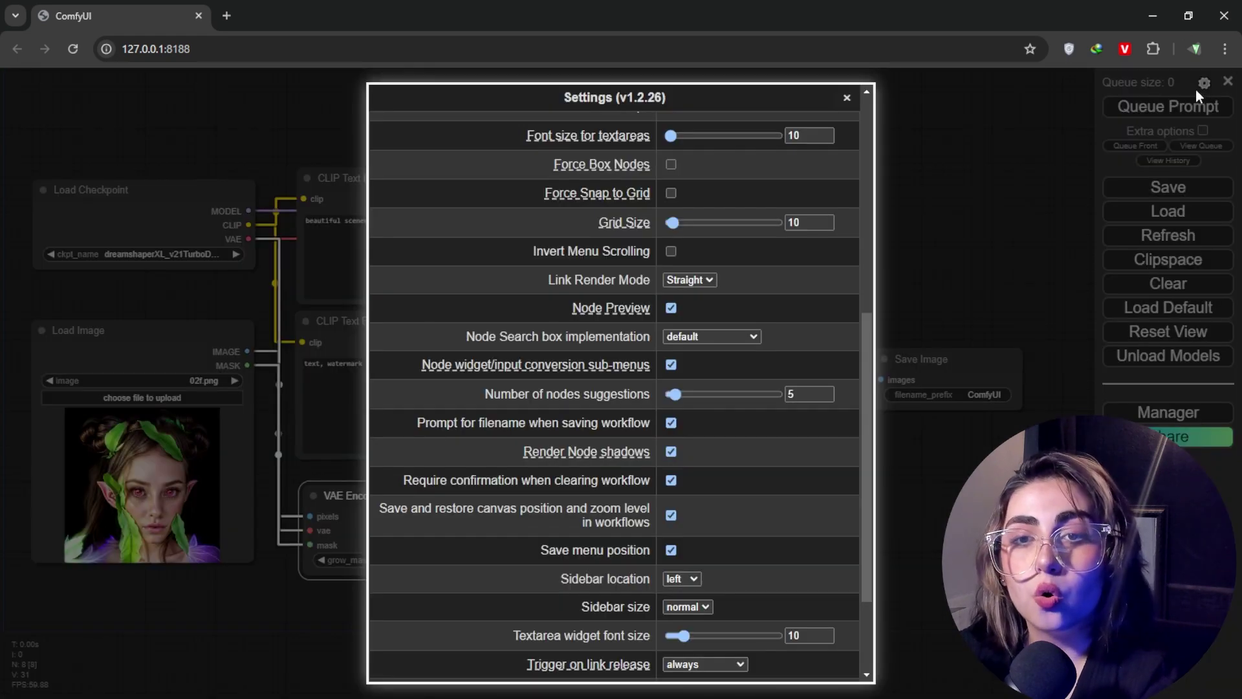
left_click(691, 282)
left_click(682, 354)
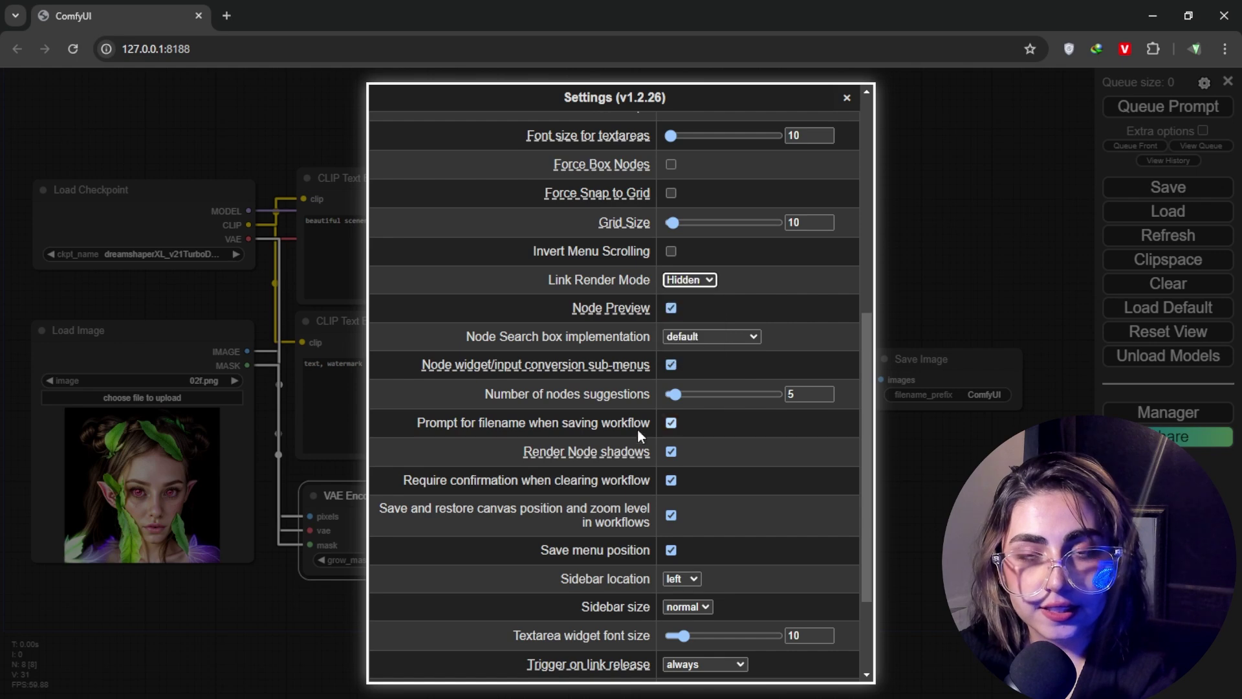
left_click(845, 99)
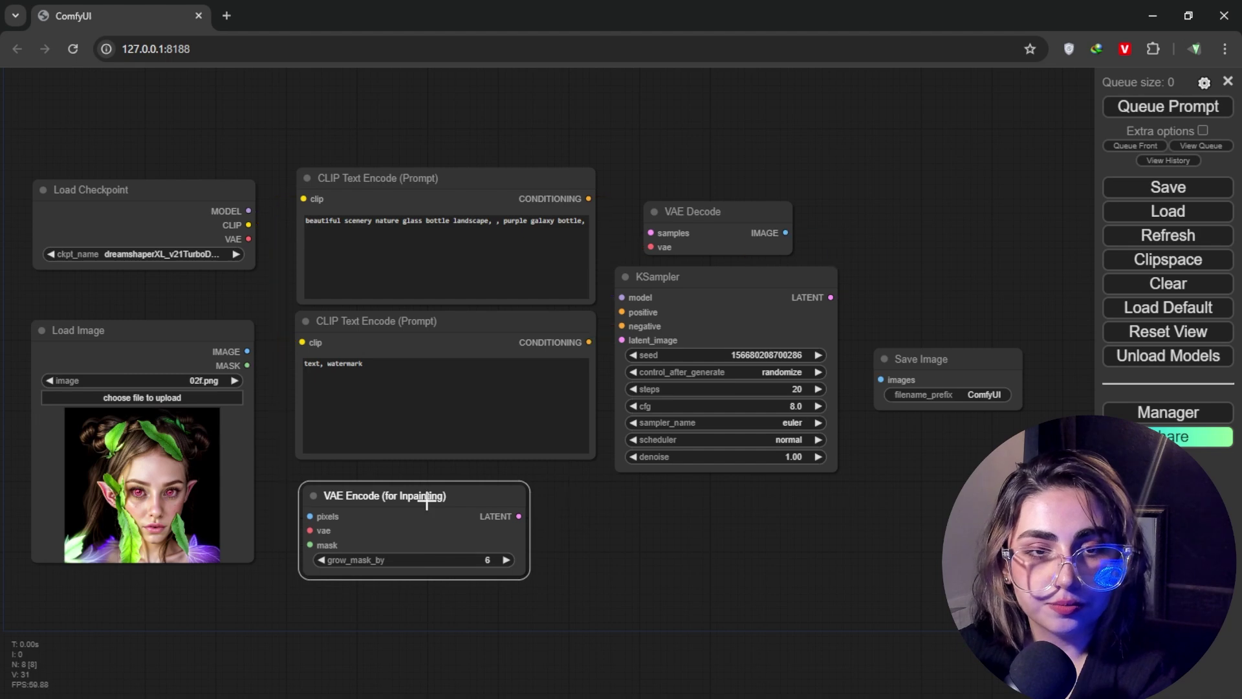
Line up VAE Encode (for Inpainting) below the negative prompt and VAE Decode above KSampler, and view the saved workflow files without loading one
left_click_drag(426, 504, 425, 494)
left_click_drag(692, 211, 666, 205)
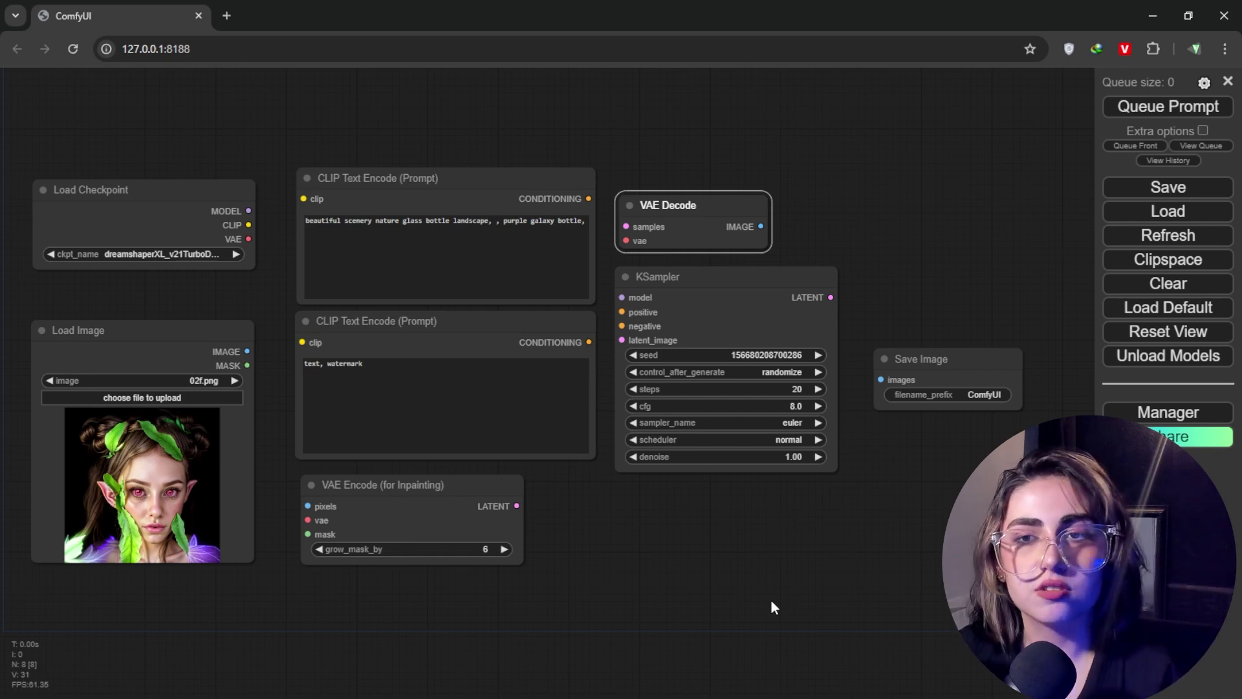
left_click(1151, 217)
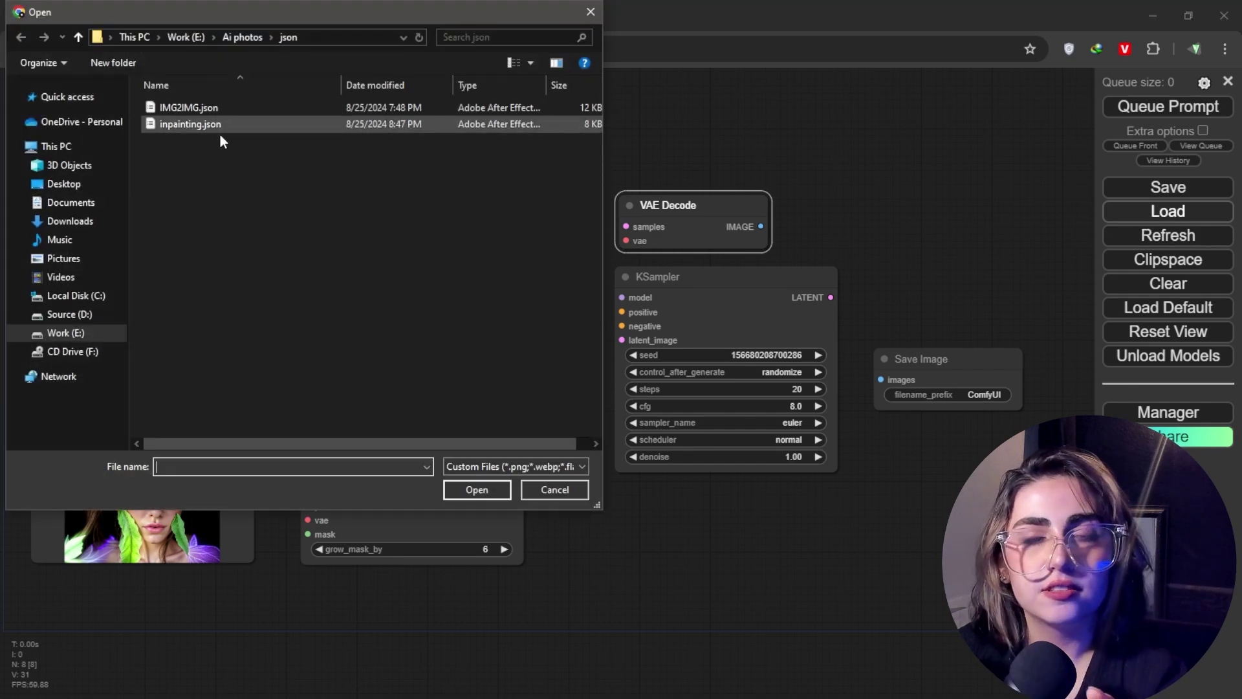
left_click(556, 489)
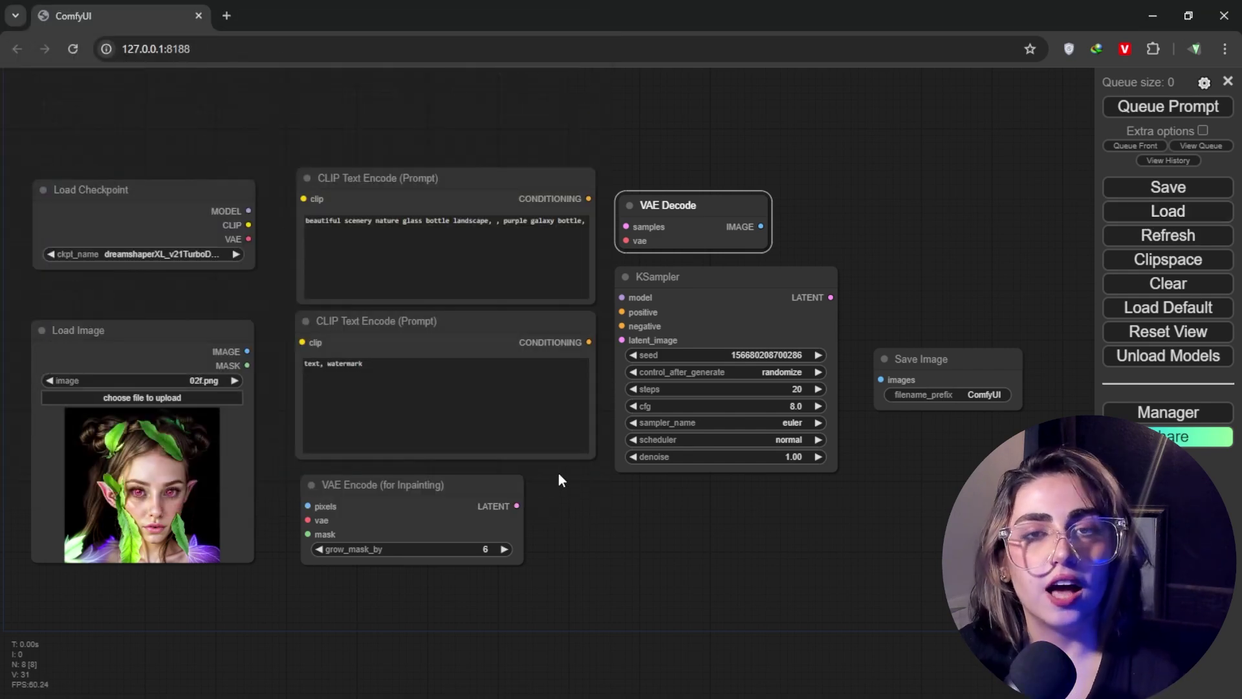
Add a group enlarged to enclose all the workflow nodes, and move Save Image up beside VAE Decode
right_click(618, 516)
left_click(640, 532)
left_click_drag(791, 580, 956, 660)
left_click_drag(688, 515, 752, 572)
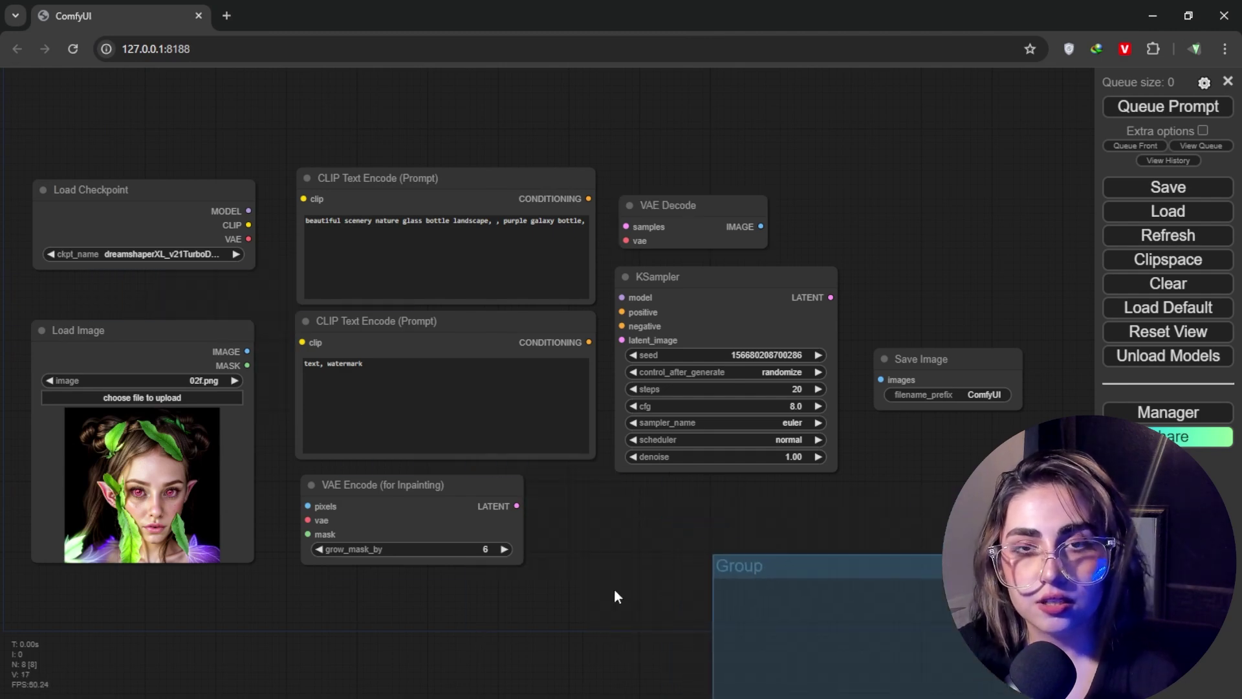
key("ctrl+minus")
key("ctrl+minus")
key("ctrl+minus")
key("ctrl+minus")
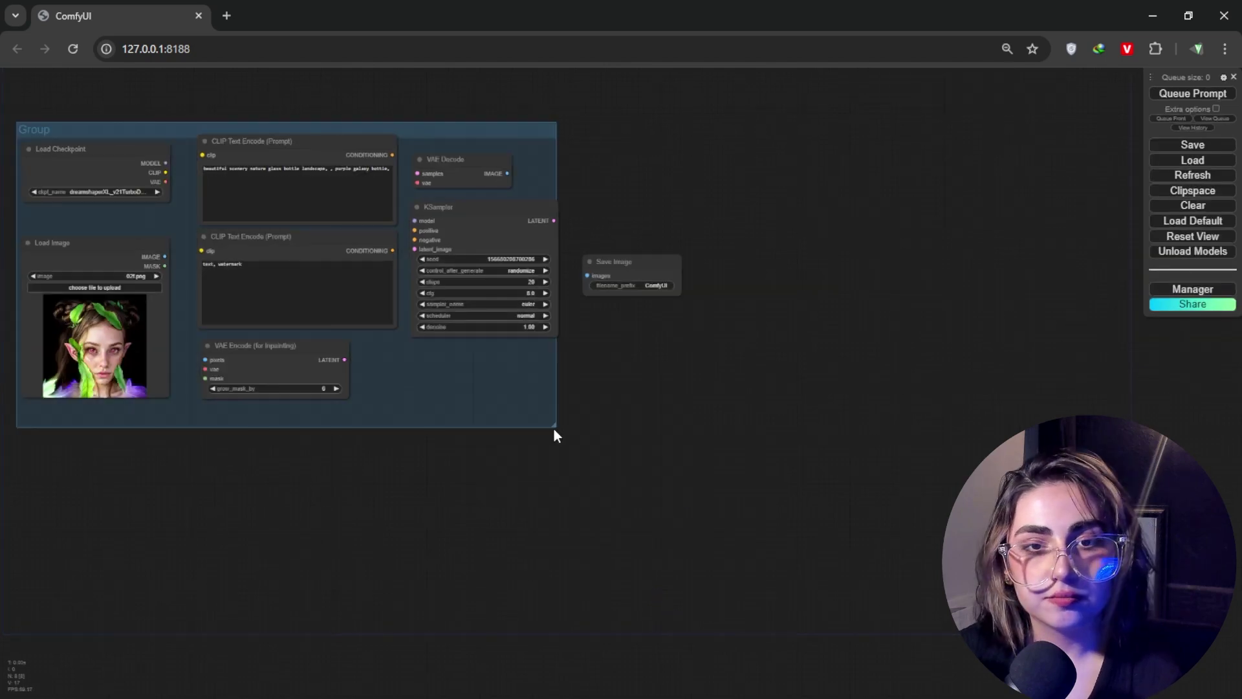
left_click_drag(554, 429, 696, 435)
key("ctrl+0")
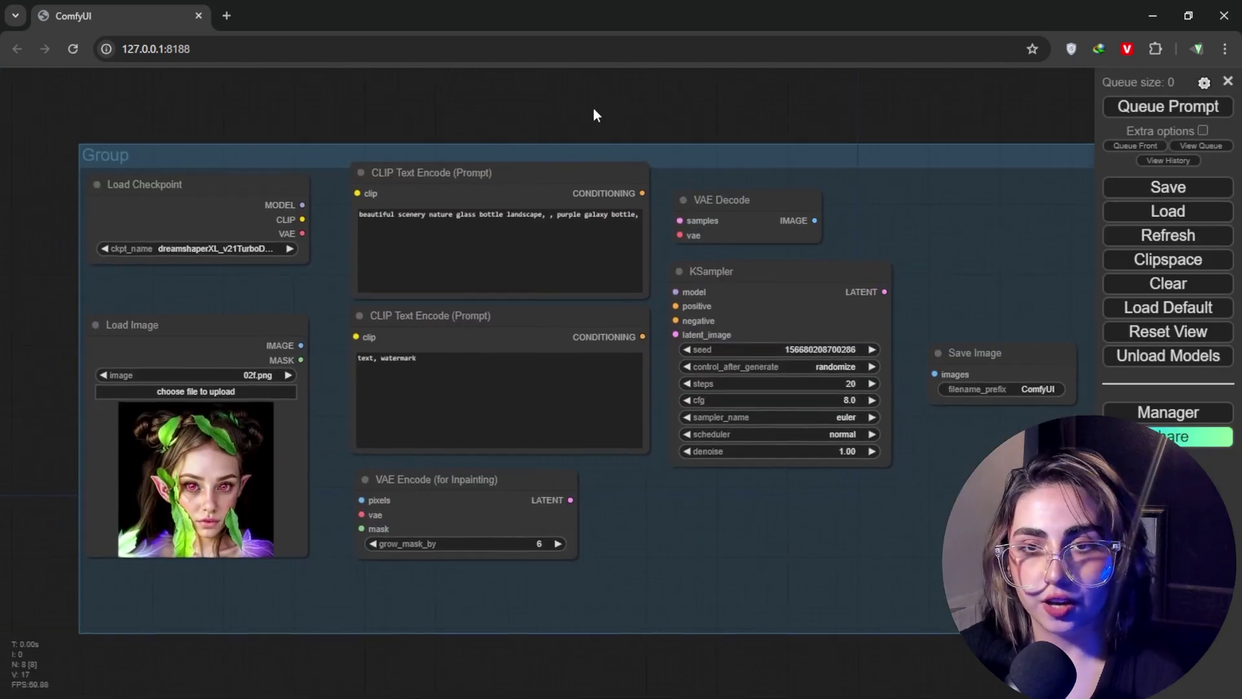
left_click_drag(990, 363, 981, 233)
left_click_drag(971, 298, 905, 267)
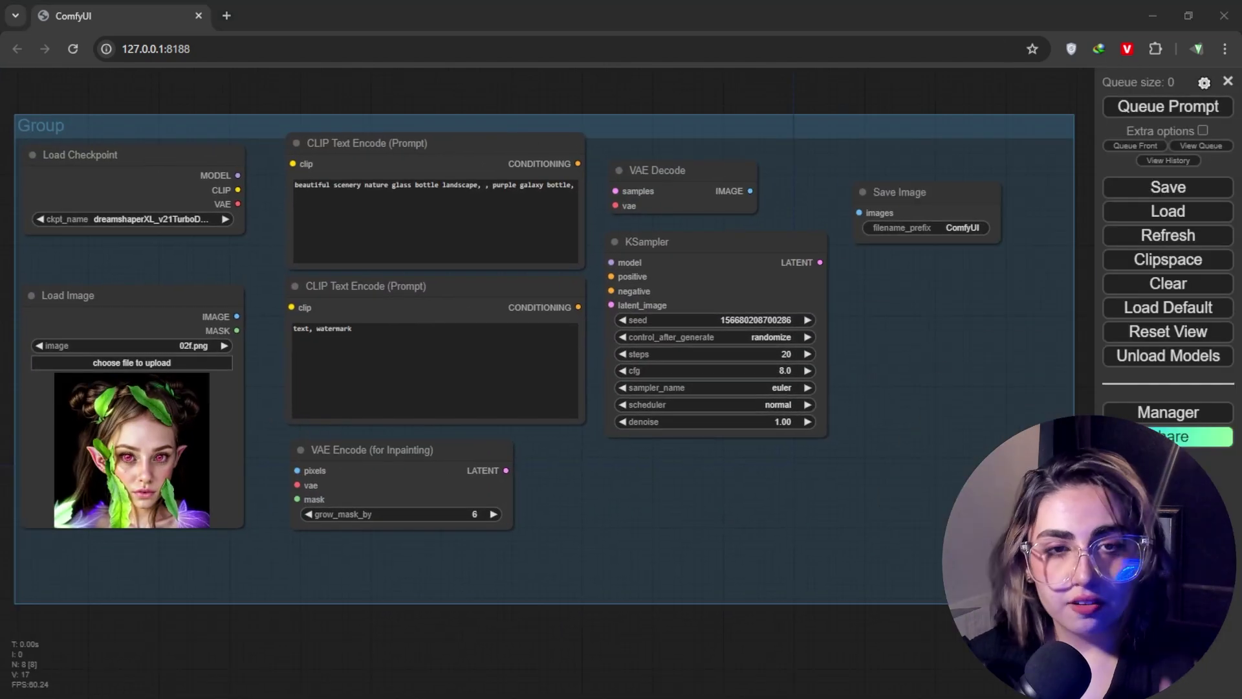
left_click(132, 362)
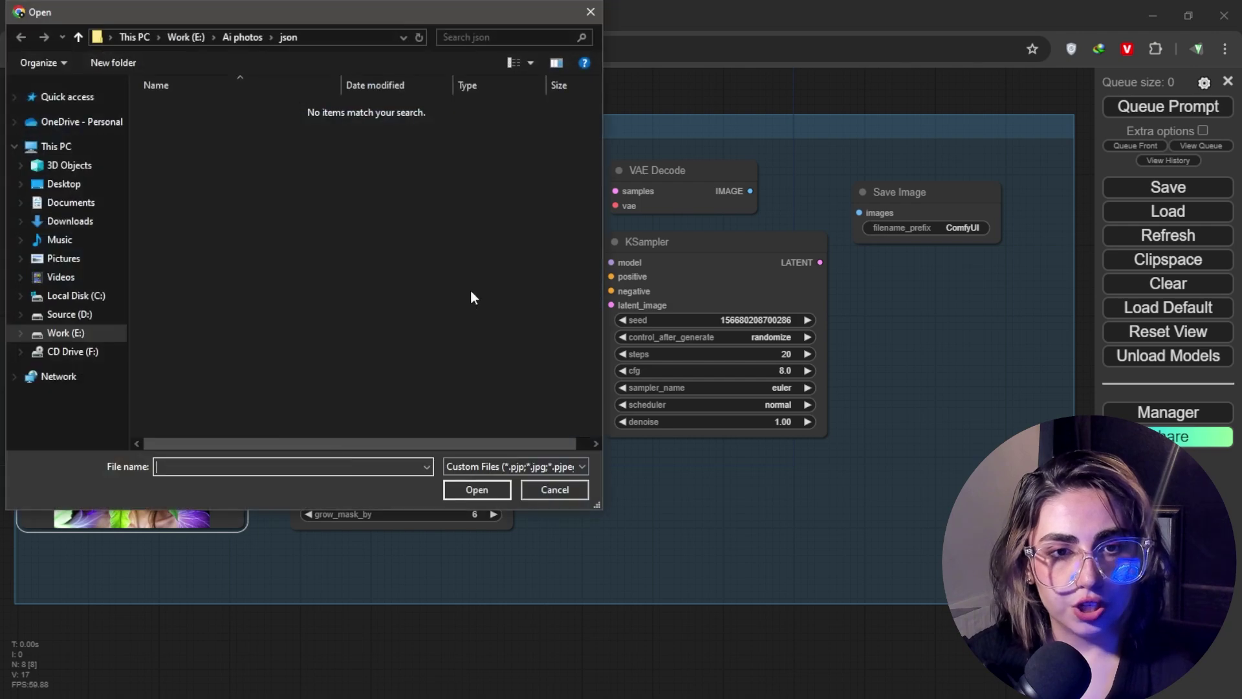
left_click(76, 183)
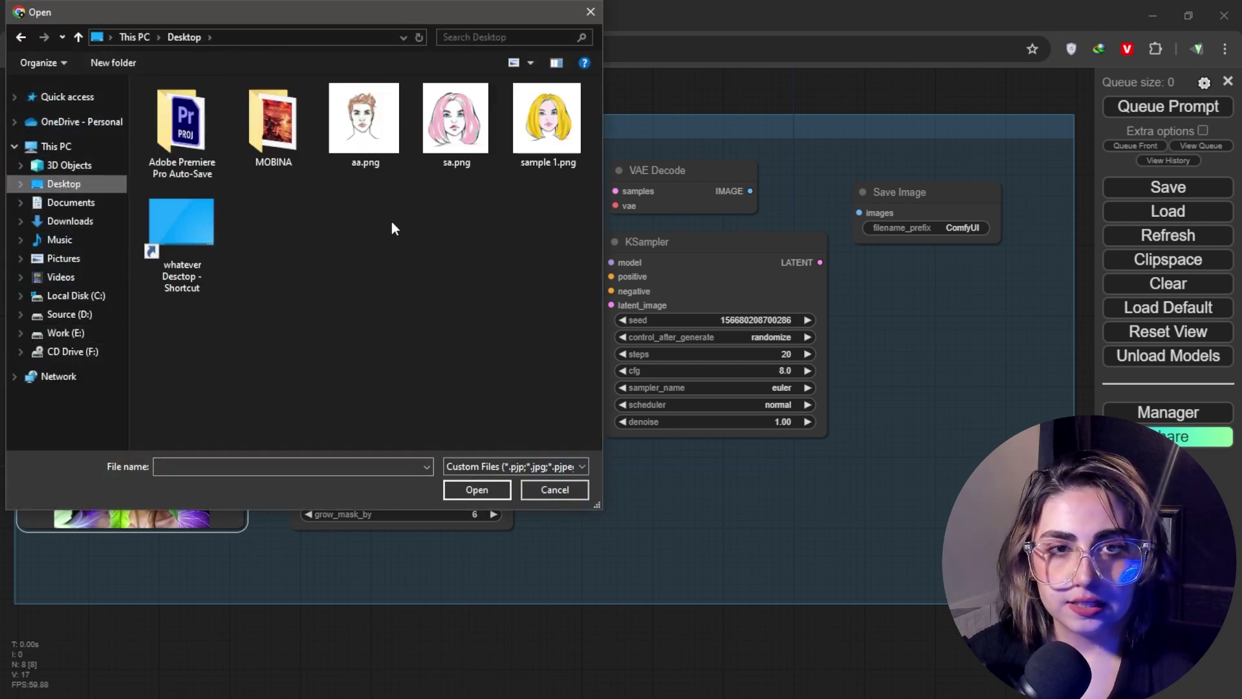
left_click(544, 490)
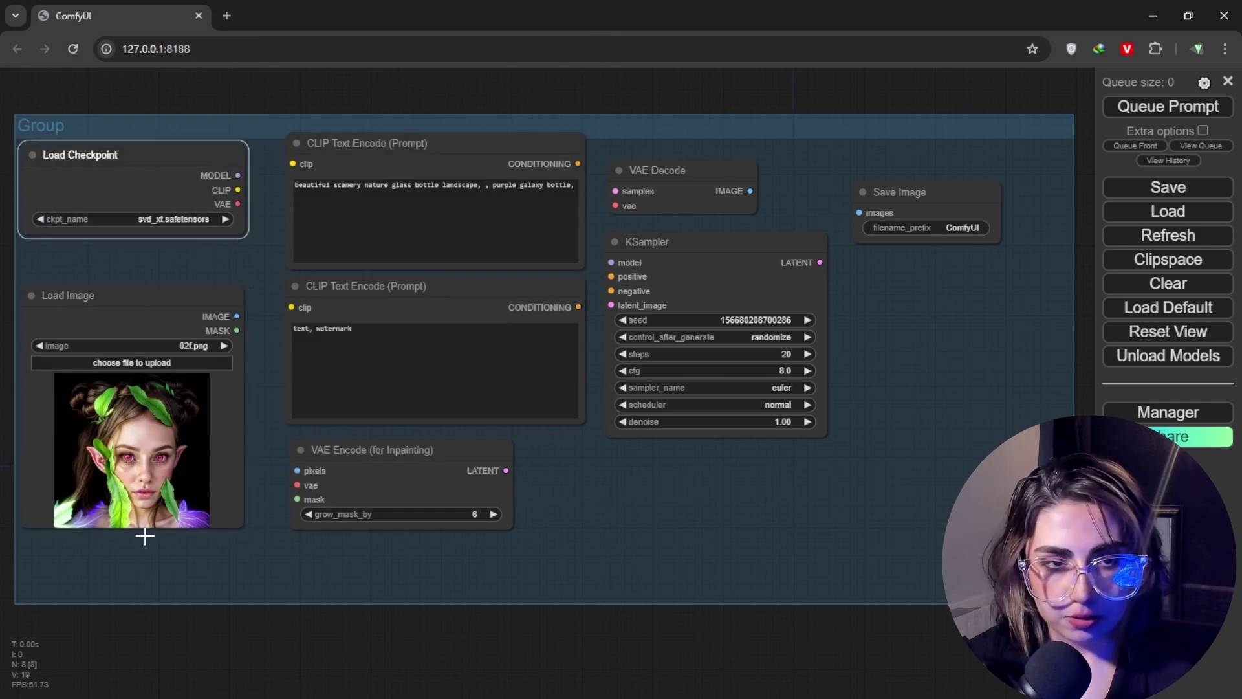
Open the Load Image node's picture in MaskEditor
right_click(126, 429)
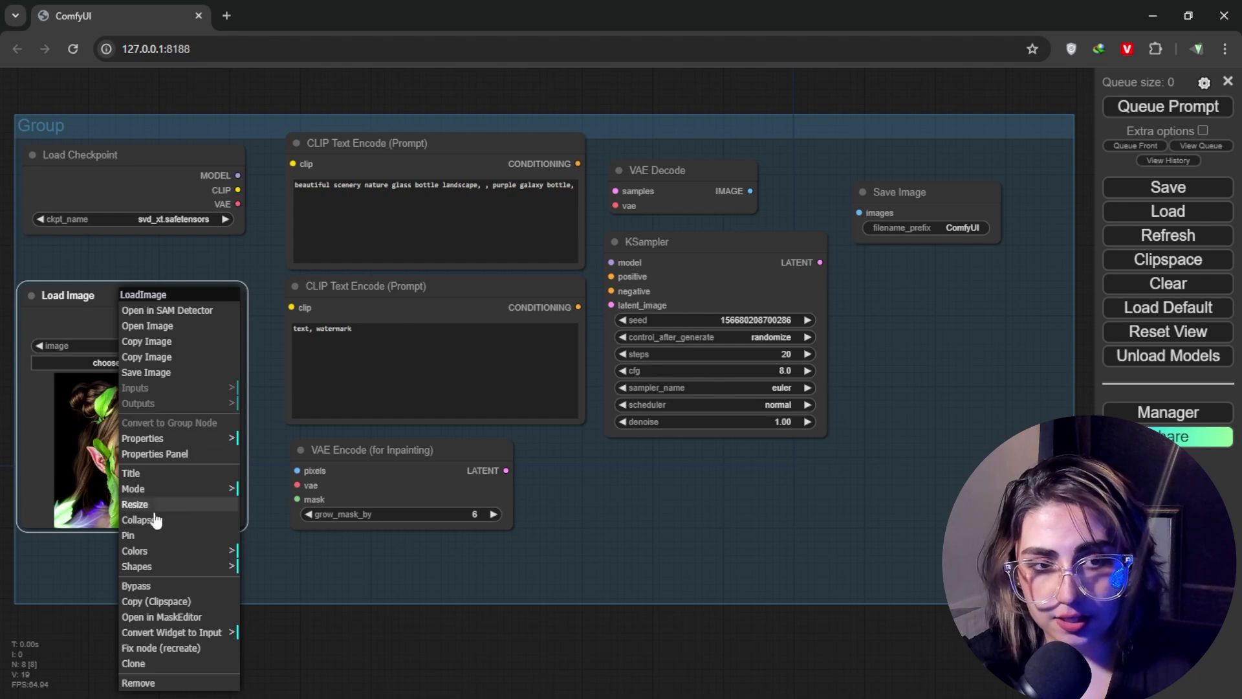
left_click(163, 618)
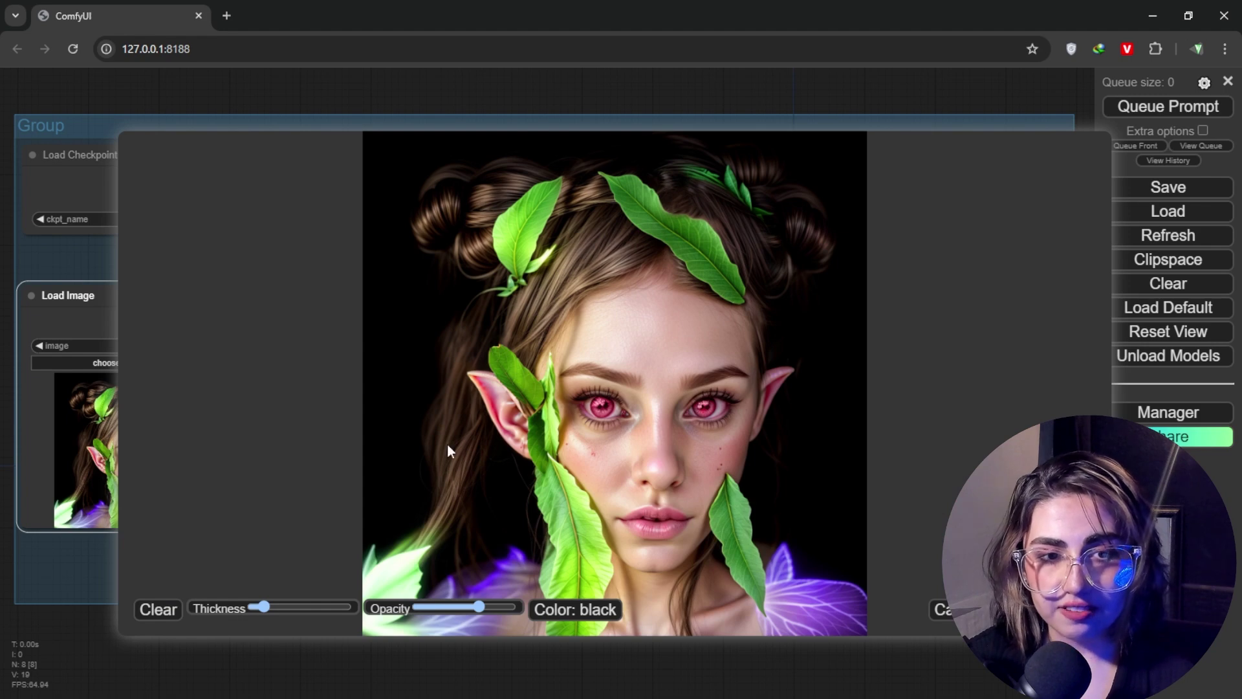
Try painting mask strokes across the face and over both eyes with a thicker brush, and clear the mask
mouse_move(605, 406)
left_mouse_down()
mouse_move(653, 408)
mouse_move(623, 359)
mouse_move(611, 291)
mouse_move(676, 472)
left_mouse_up()
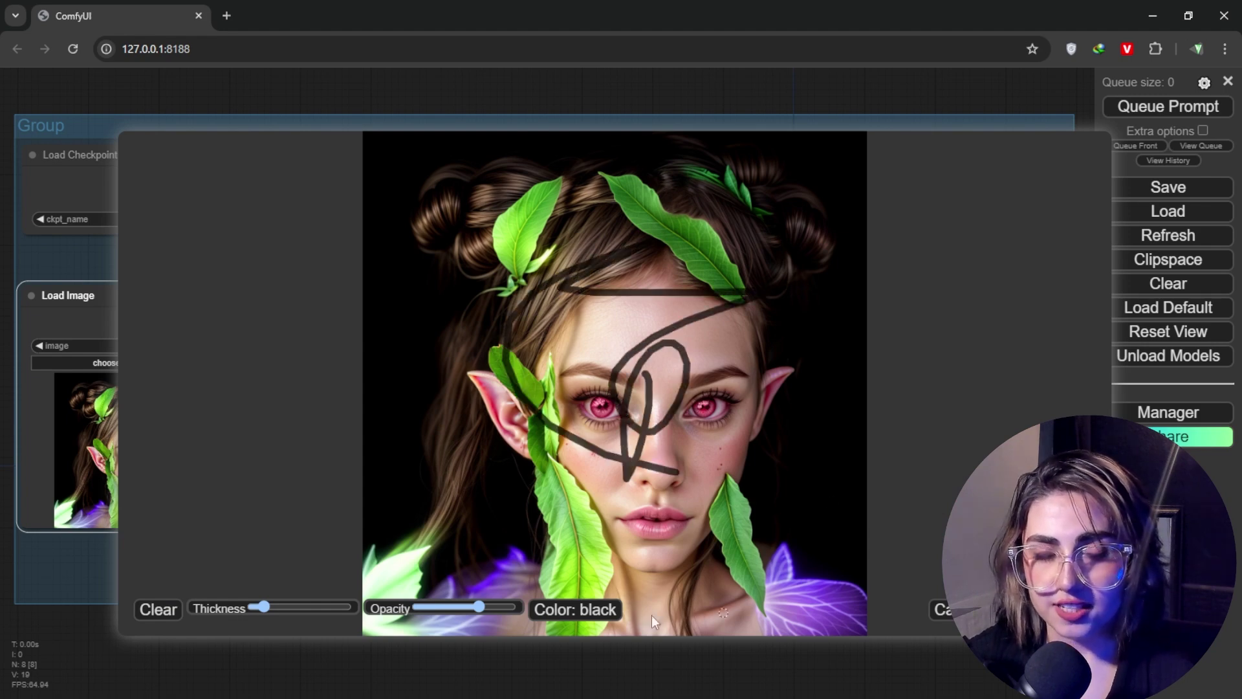
left_click_drag(262, 607, 343, 607)
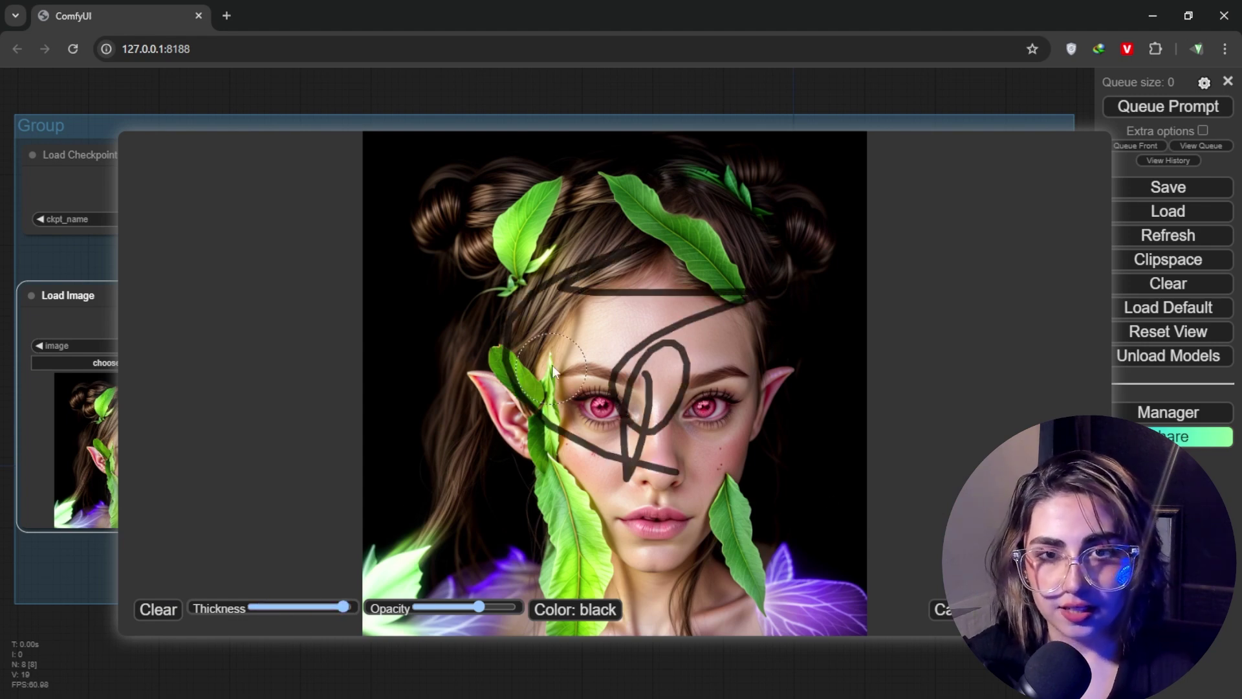
left_click(589, 406)
left_click(698, 391)
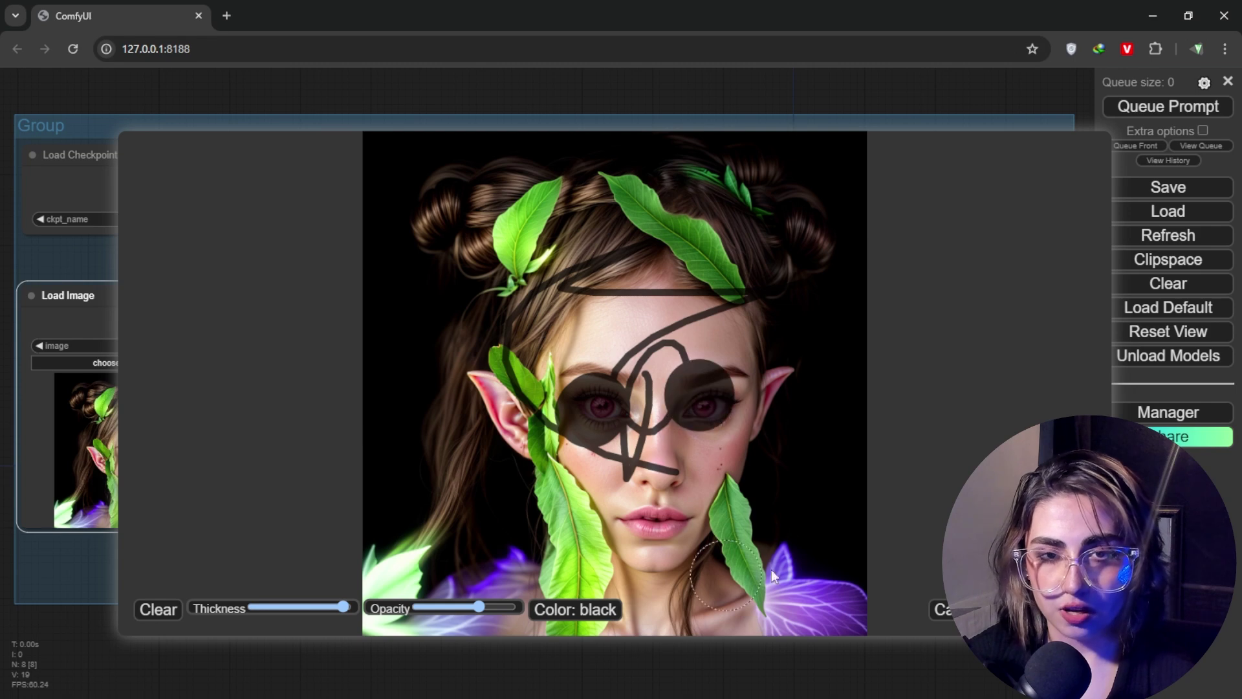
left_click(158, 610)
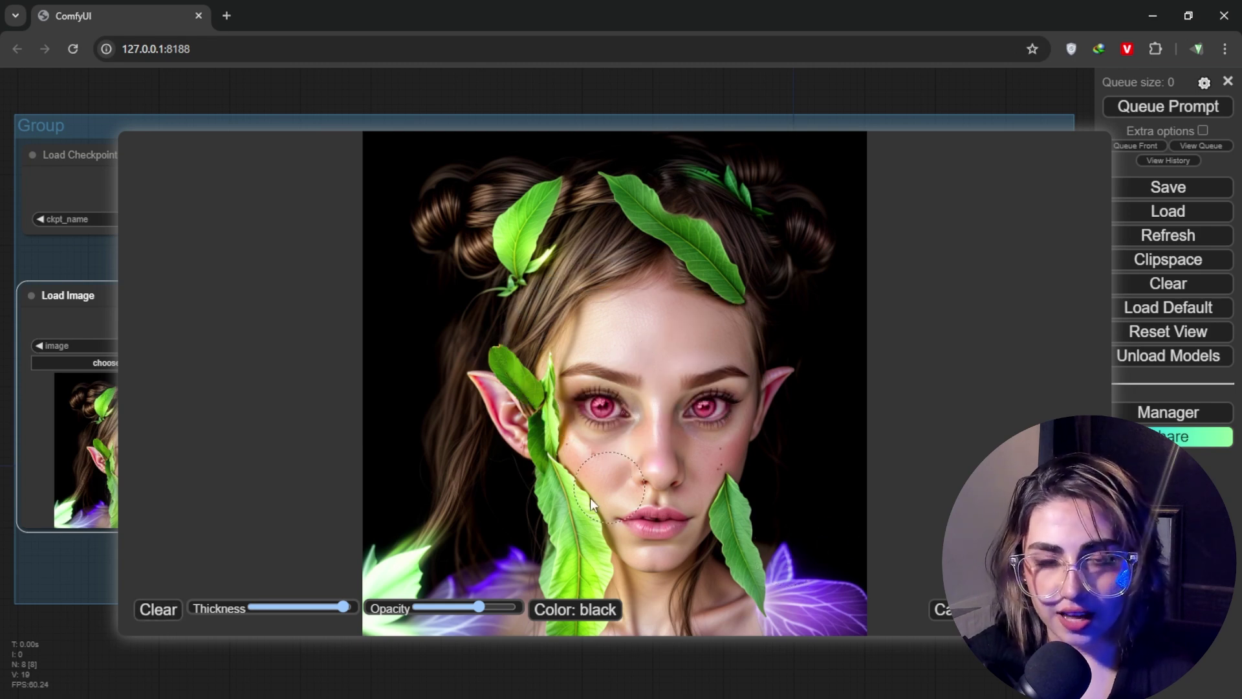
Reduce the brush thickness, paint masks over both eyes of the portrait, and save the mask to the Load Image node
left_click(333, 608)
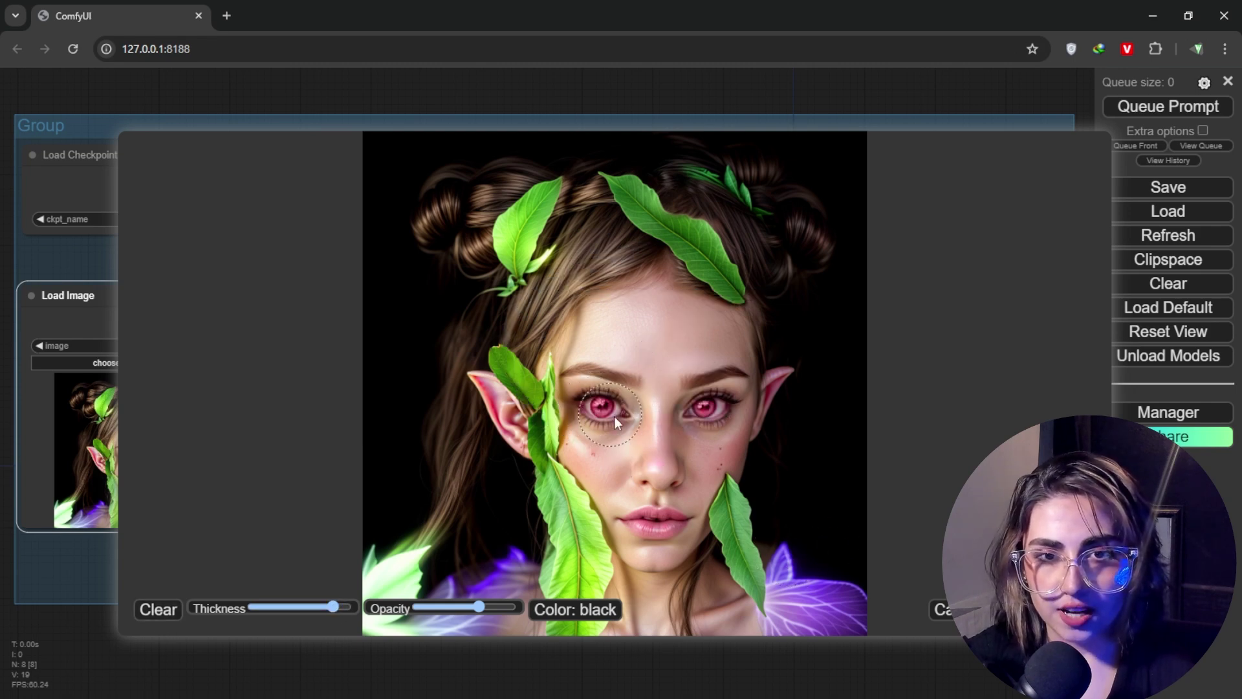
left_click(324, 610)
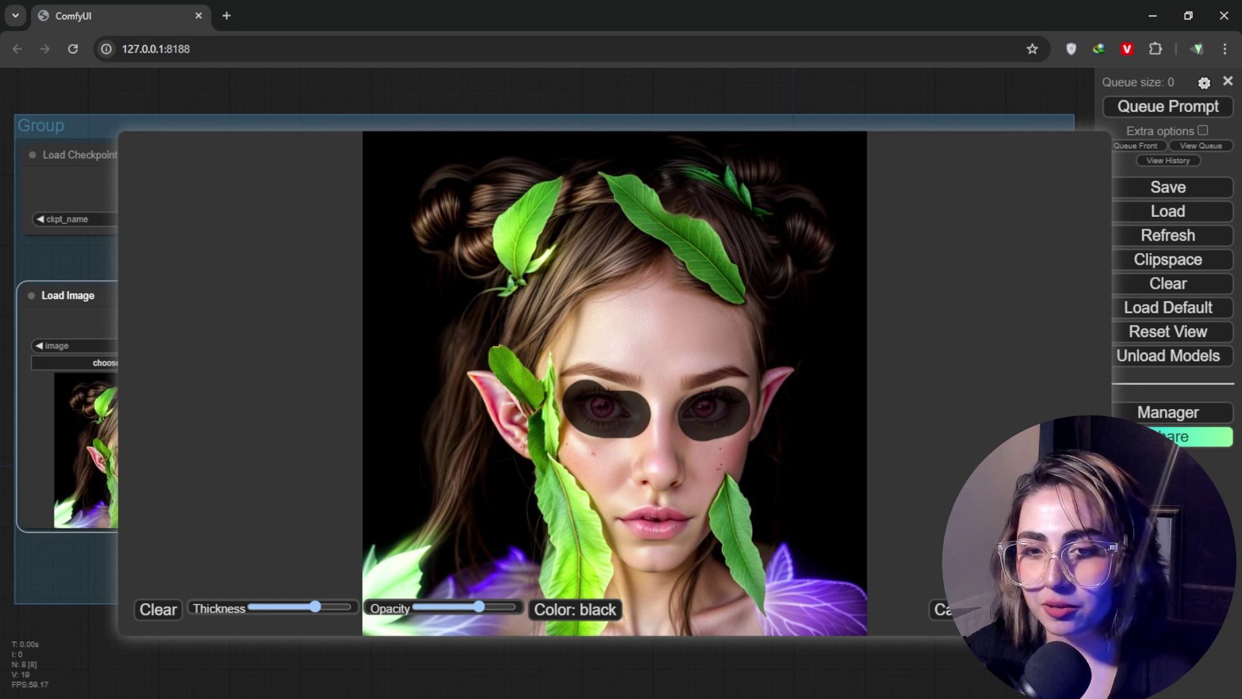
left_click(1055, 609)
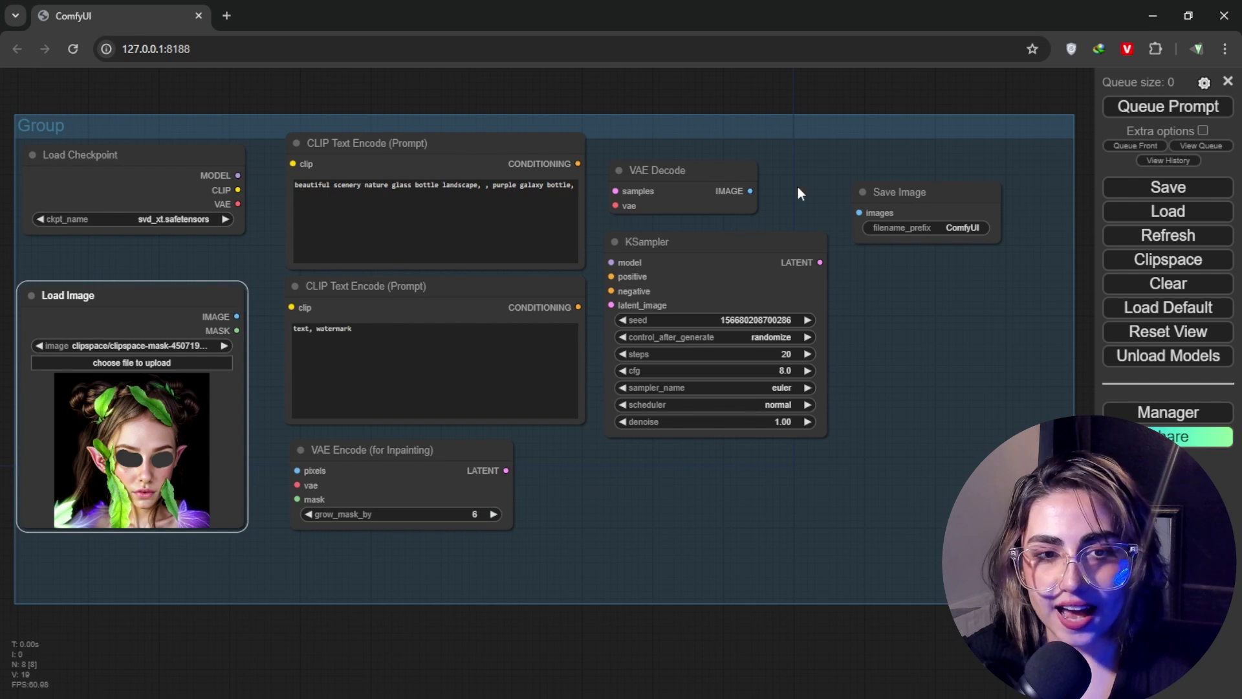
left_click(430, 516)
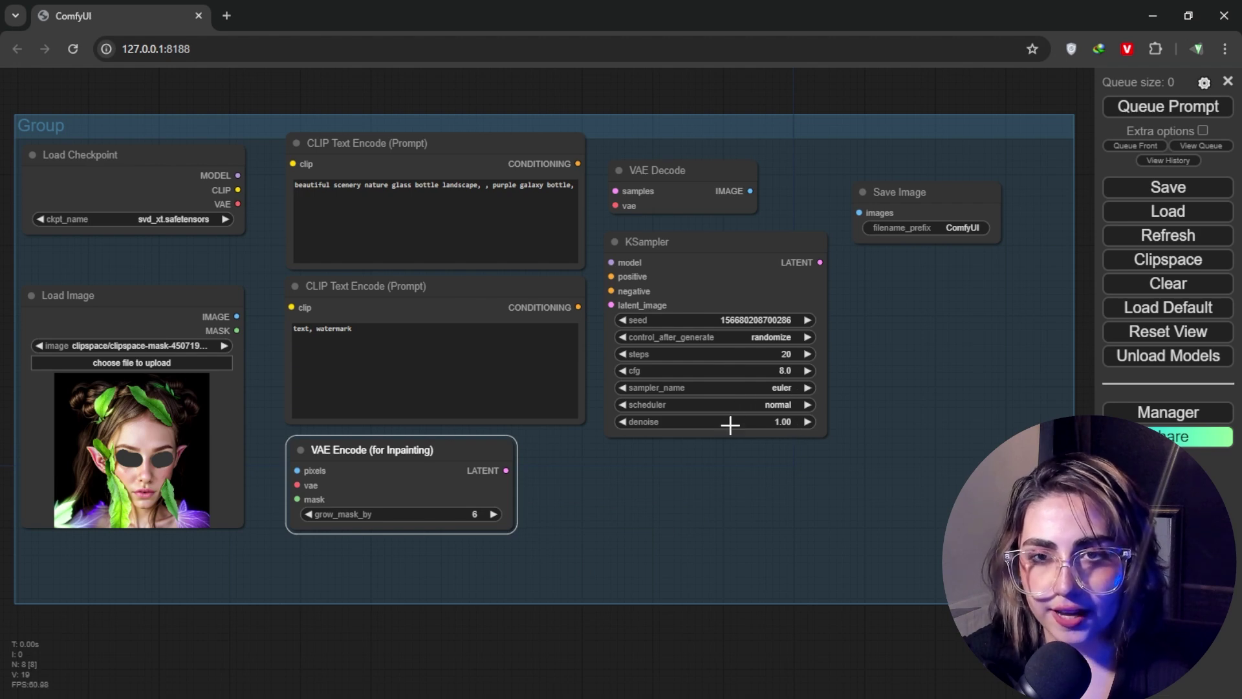
Clear the positive prompt and replace the negative prompt with "eye"
triple_click(536, 205)
key("BackSpace")
left_click(449, 349)
key("BackSpace")
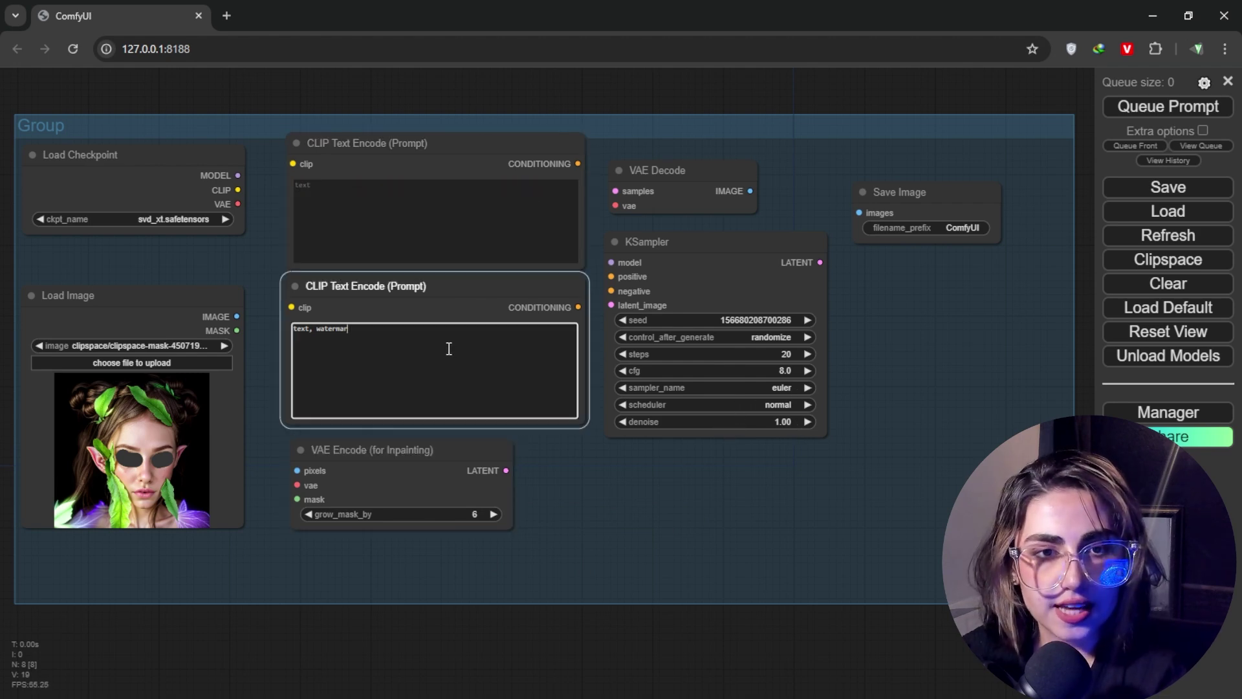
triple_click(449, 348)
type("eye")
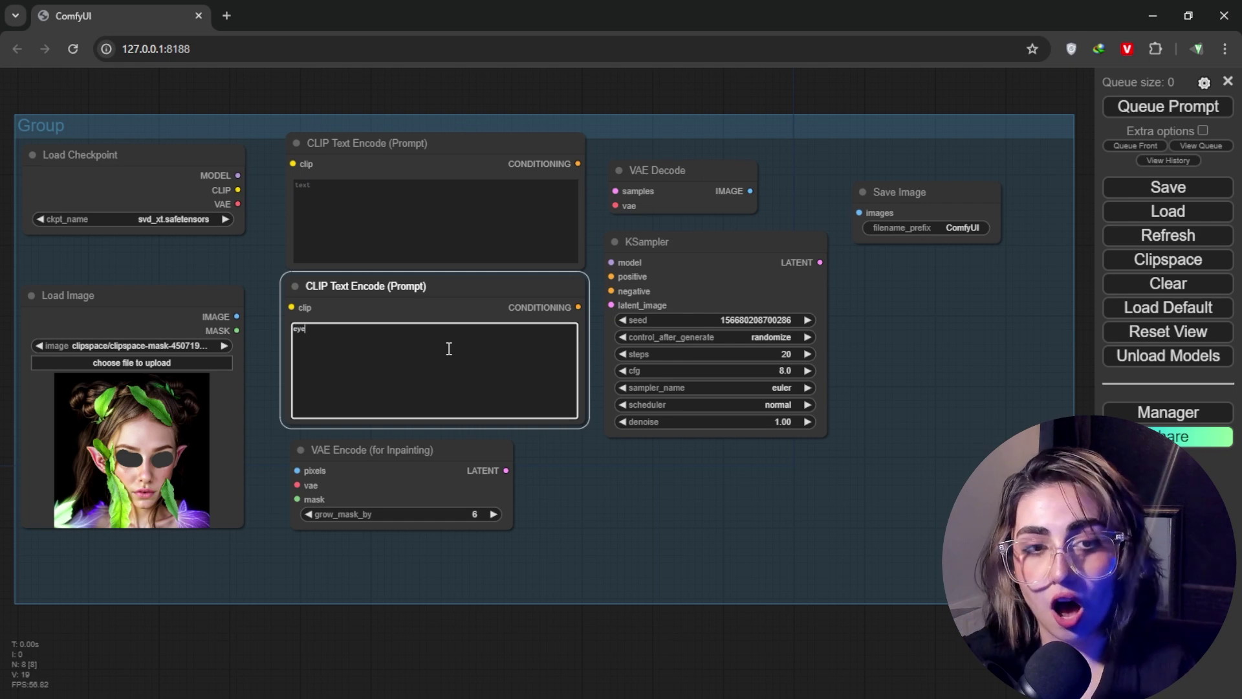
left_click(478, 234)
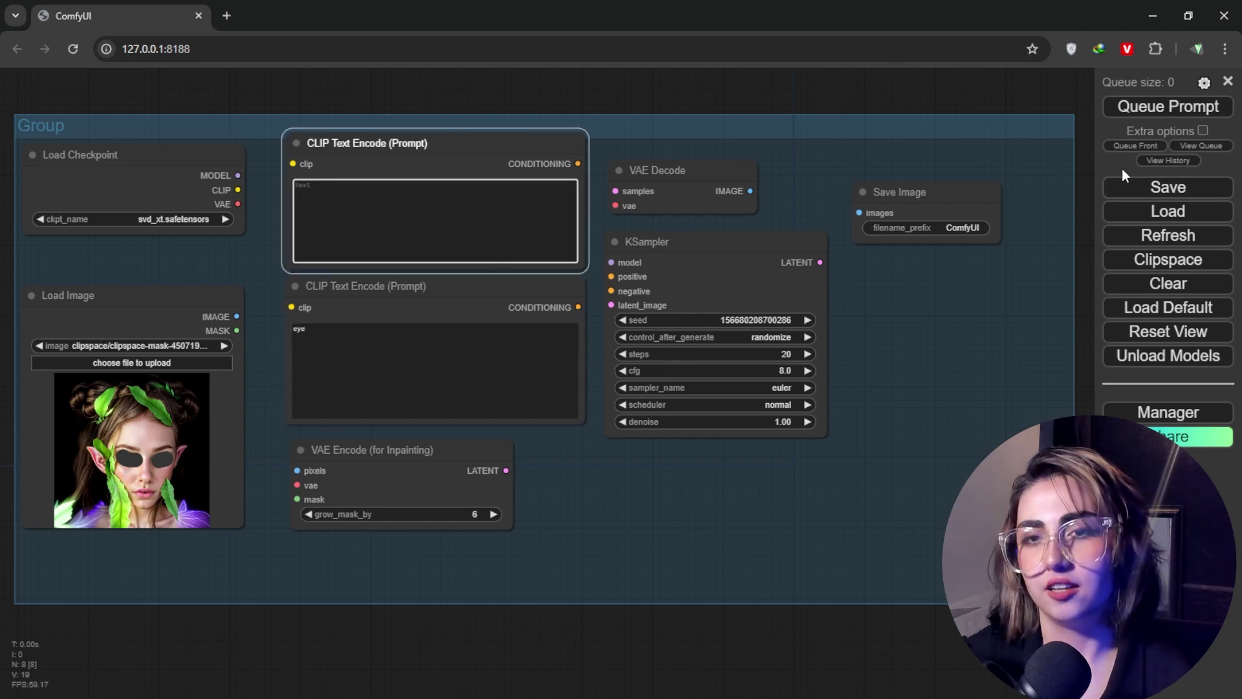
Queue the prompt and open the portrait from Save Image at full size, returning to the workflow after viewing it
left_click(1168, 108)
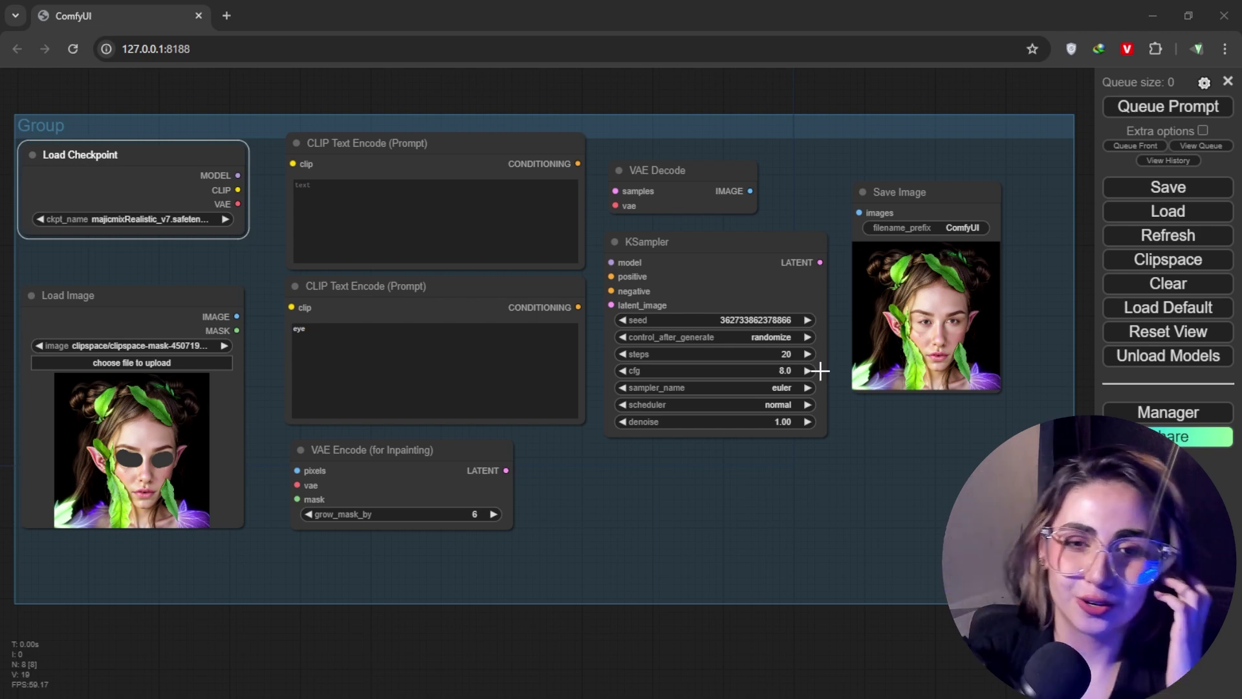
right_click(946, 327)
left_click(1003, 285)
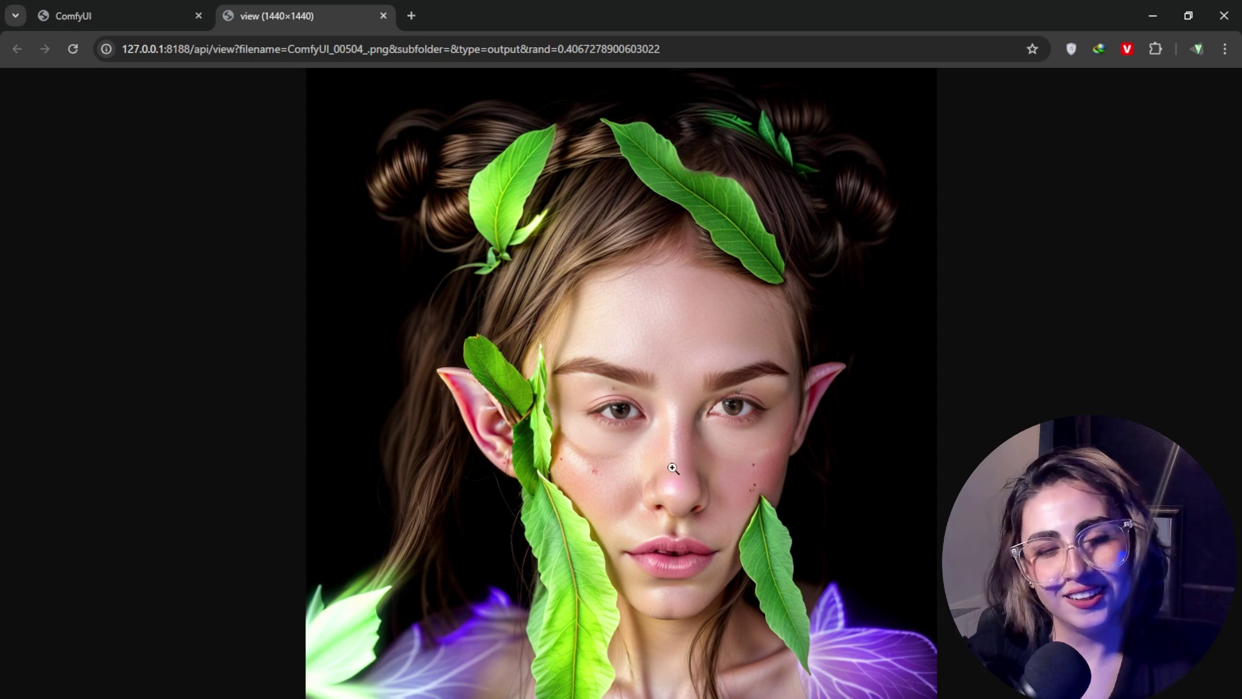
left_click(155, 8)
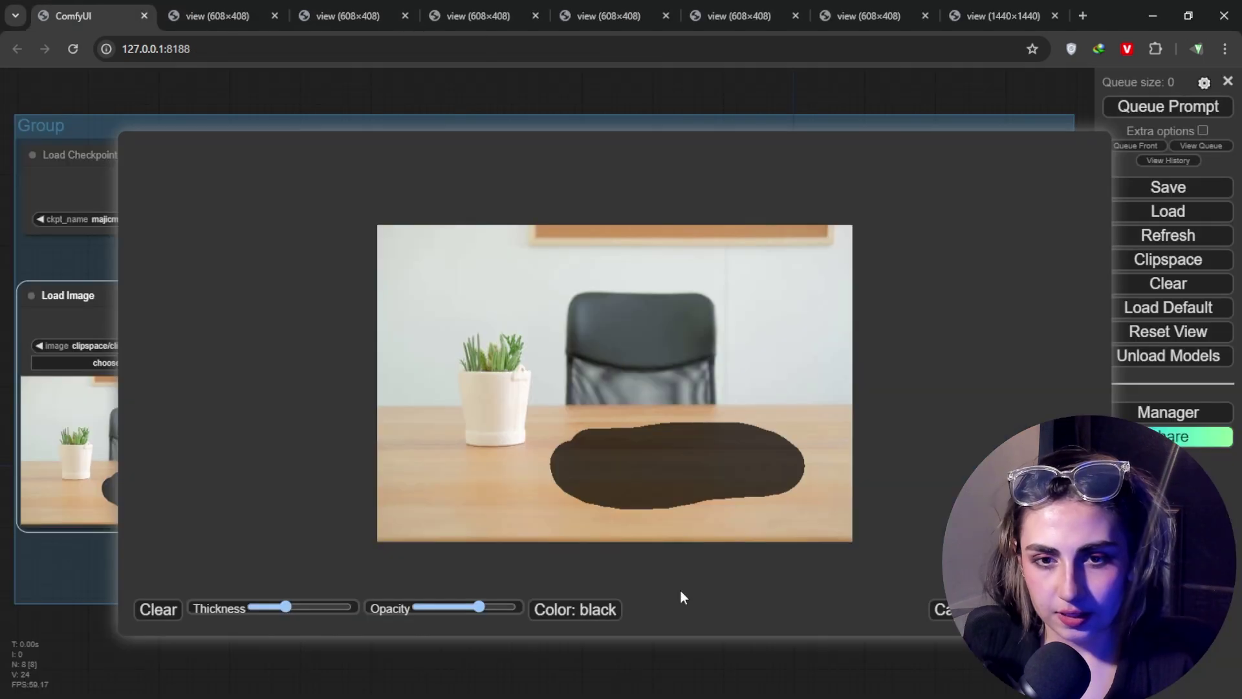
Clear the desk photo's mask, raise the brush opacity and thickness, and paint a mask over the potted plant
left_click(162, 611)
left_click_drag(479, 606, 509, 607)
left_click_drag(311, 613, 320, 608)
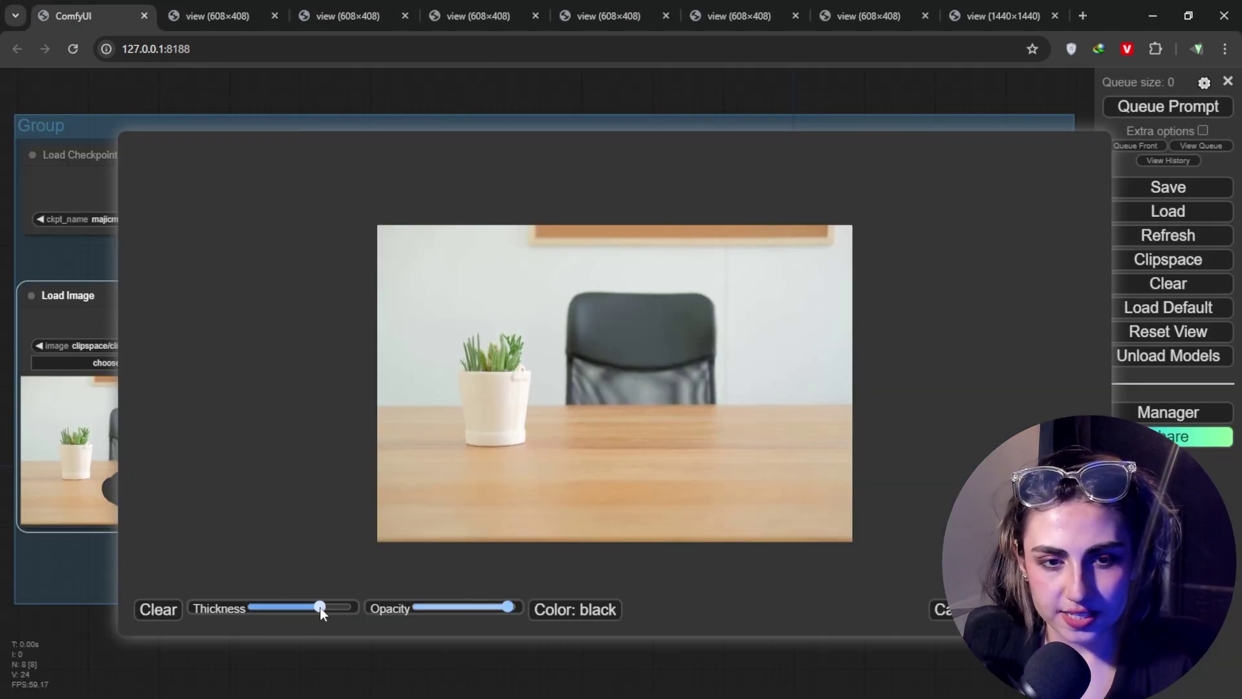
mouse_move(483, 410)
left_mouse_down()
mouse_move(491, 367)
mouse_move(497, 420)
left_mouse_up()
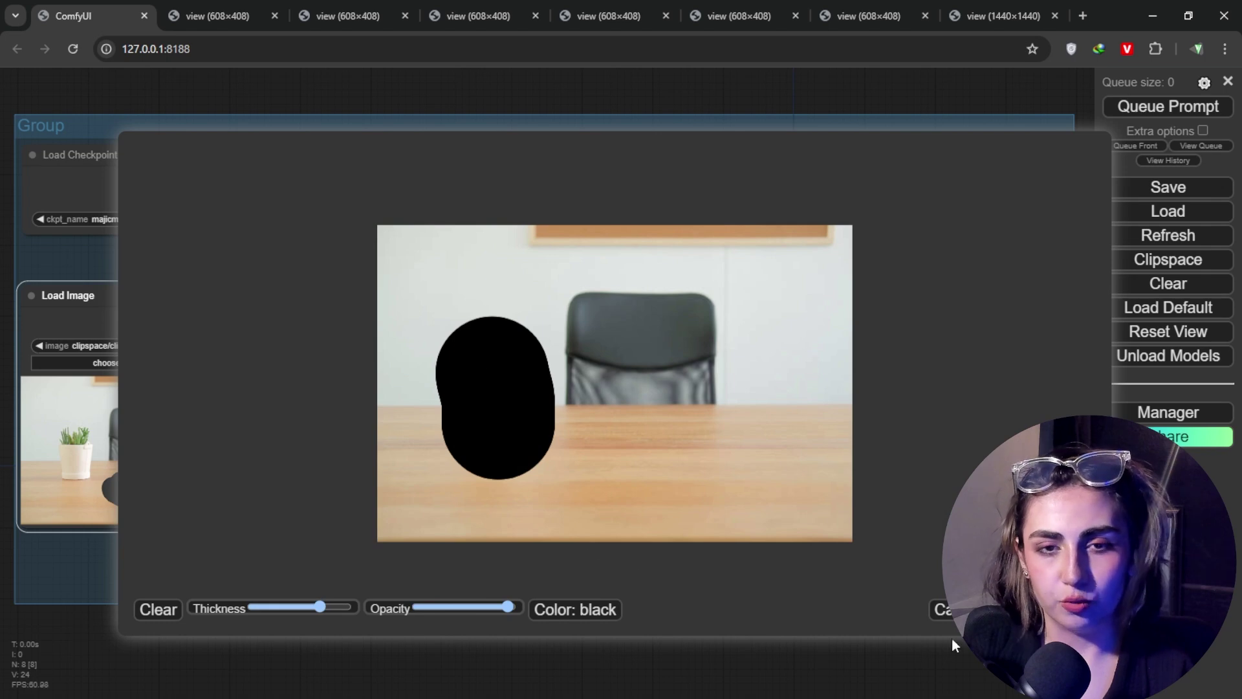
Empty both the negative and the positive prompt
left_click(437, 334)
type("eye")
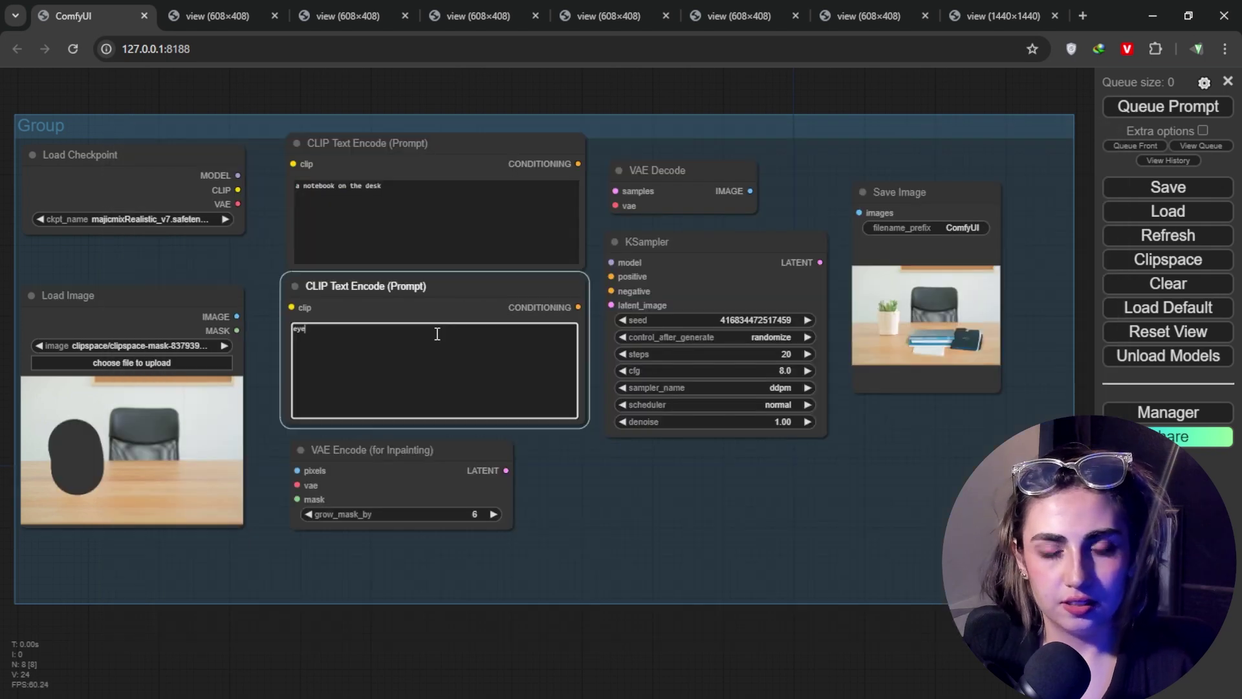
key("ctrl+a")
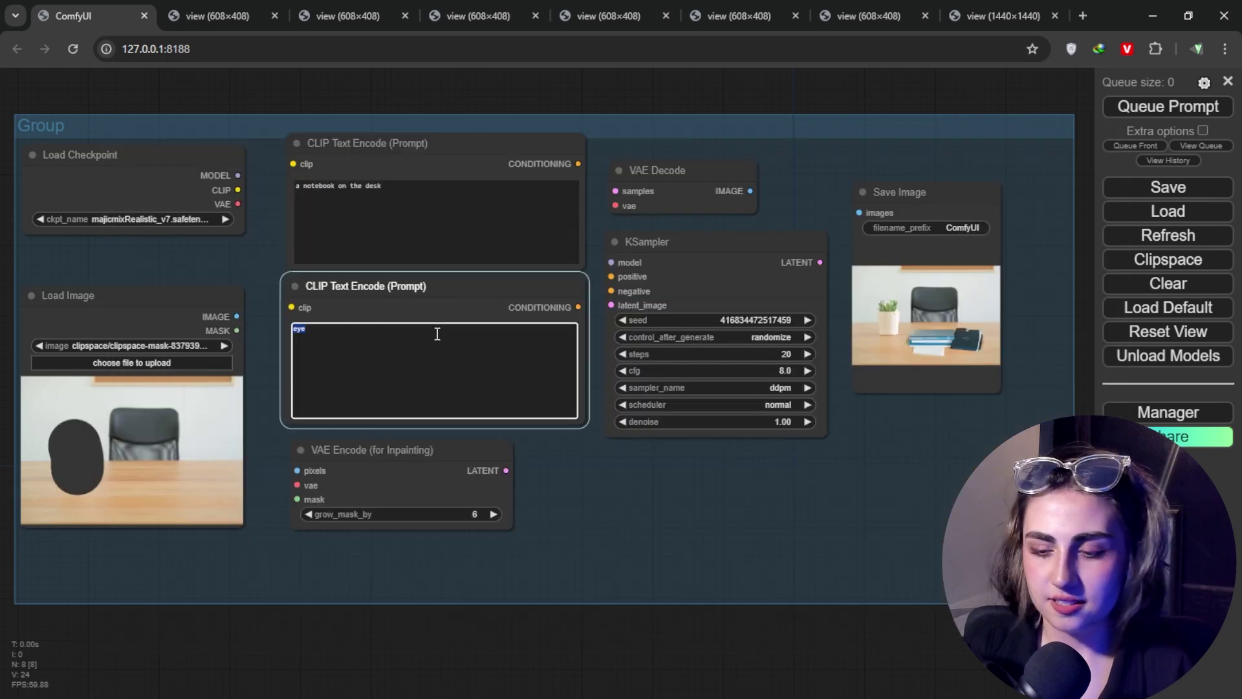
key("BackSpace")
left_click(466, 194)
key("ctrl+a")
key("BackSpace")
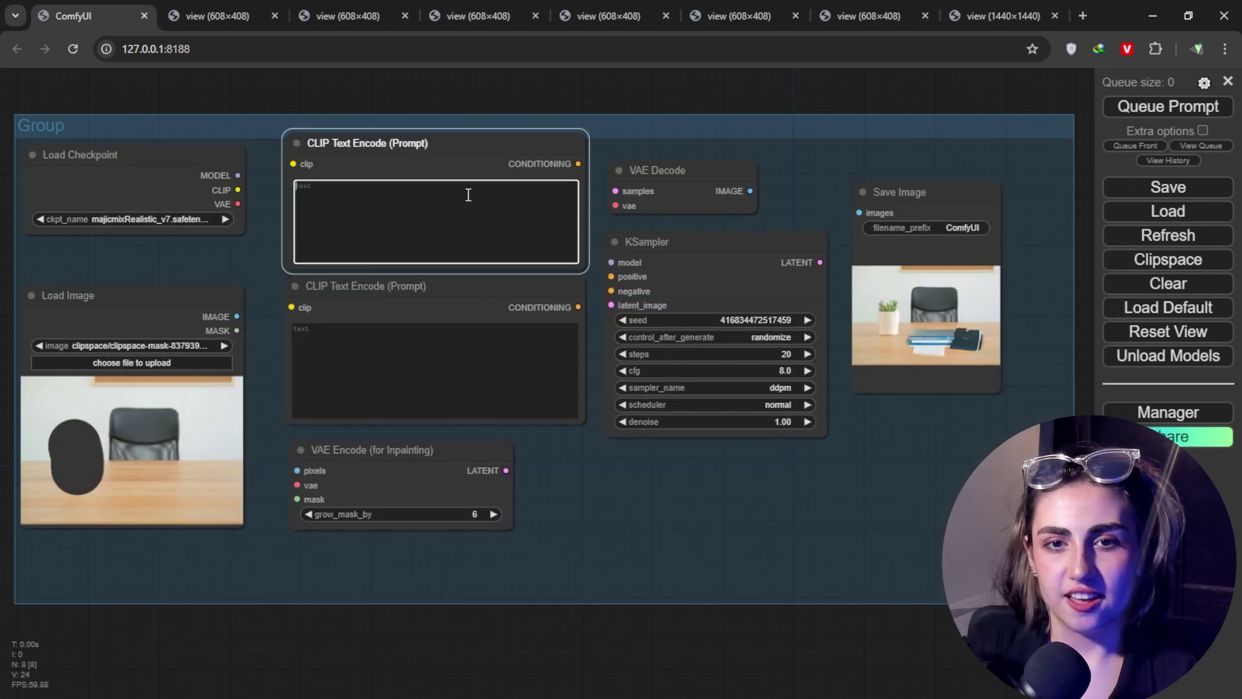
Generate the desk image with empty prompts and view the result at full size before returning to the workflow
left_click(1158, 114)
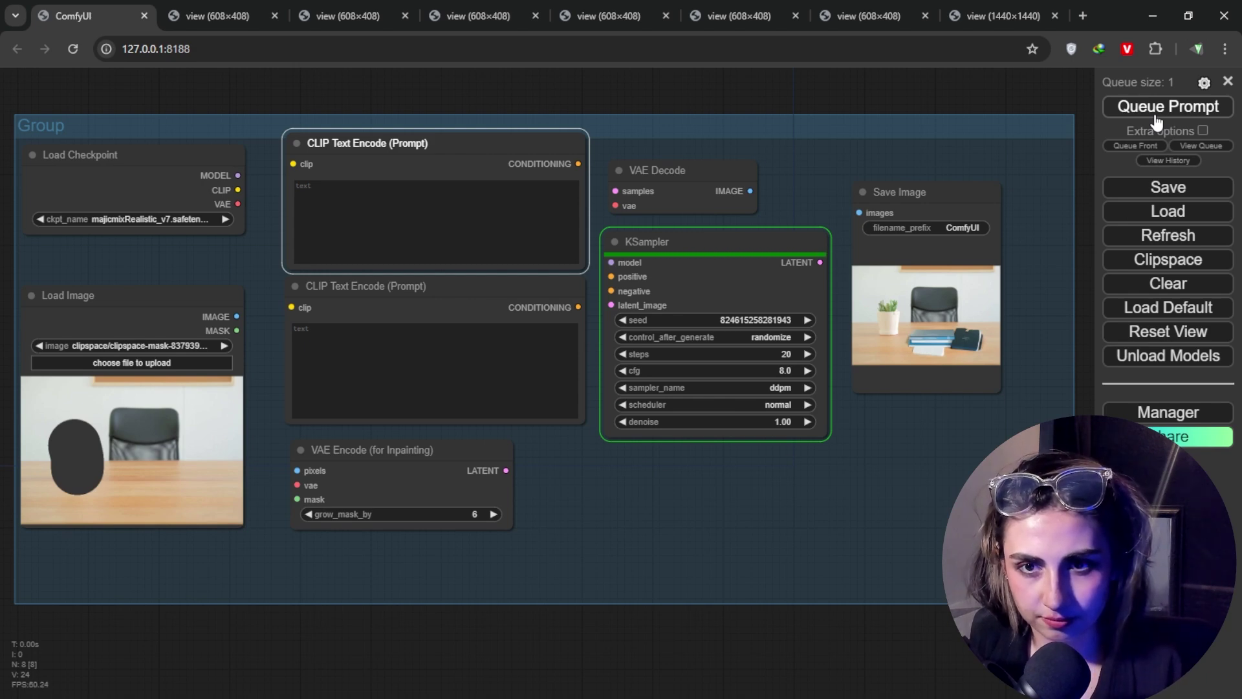
right_click(919, 278)
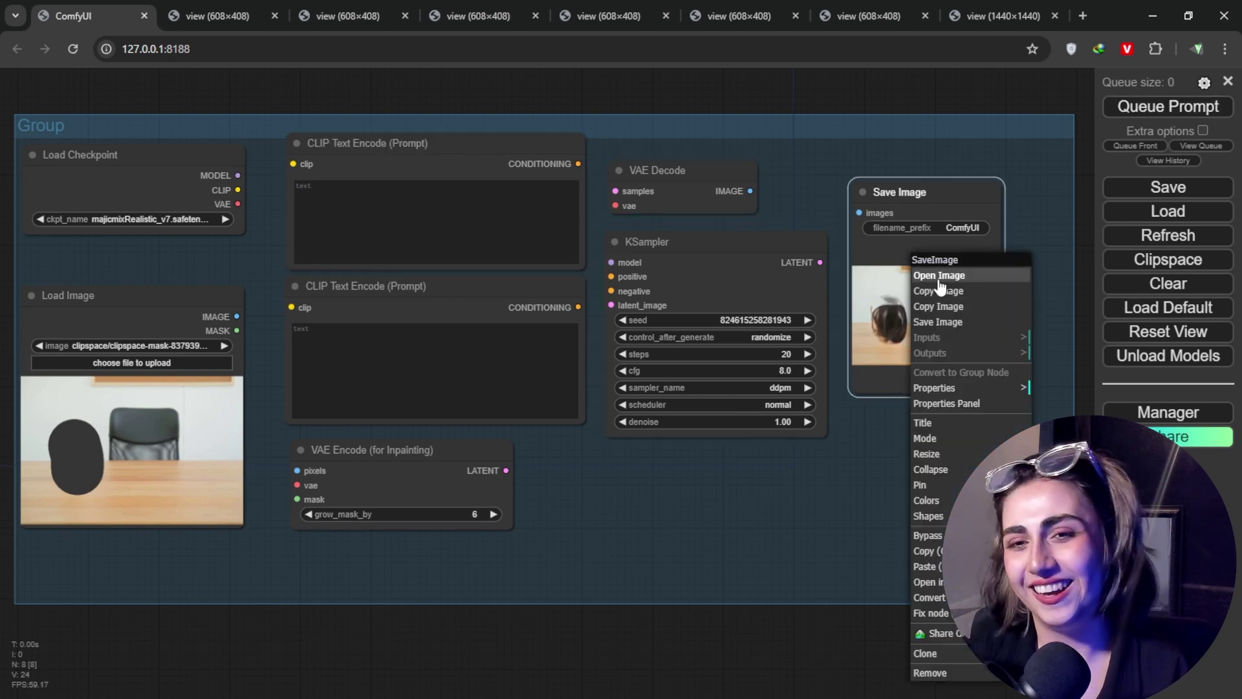
left_click(938, 279)
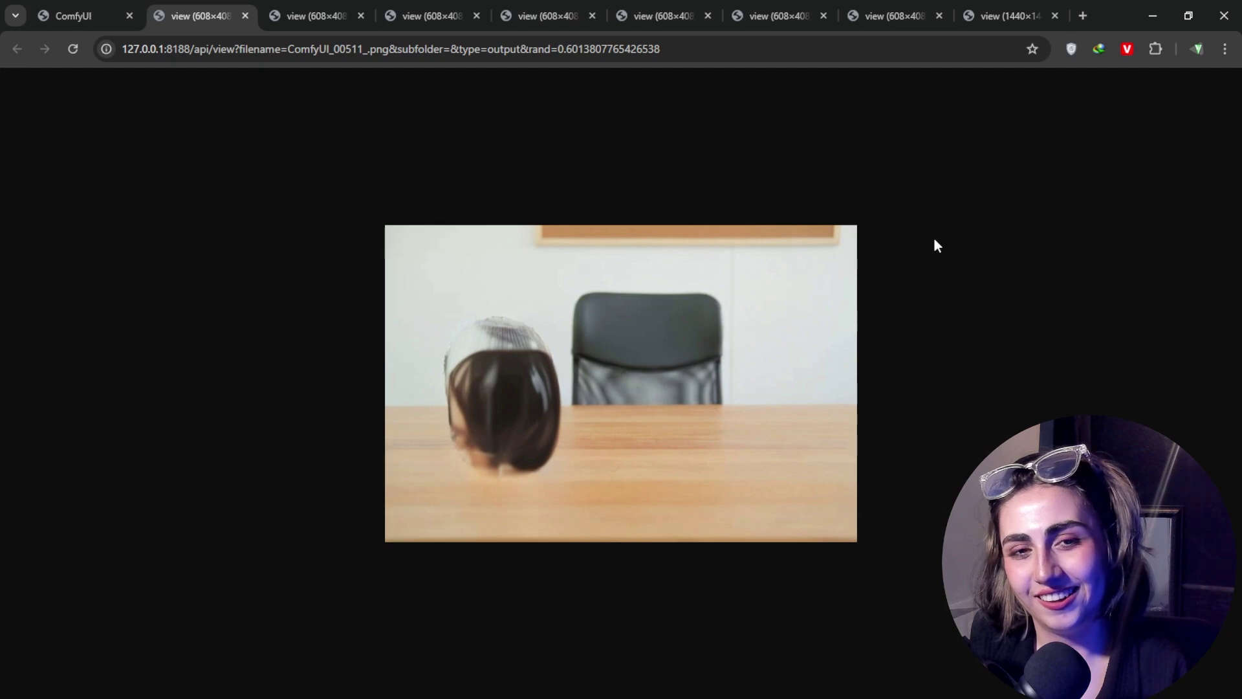
left_click(104, 8)
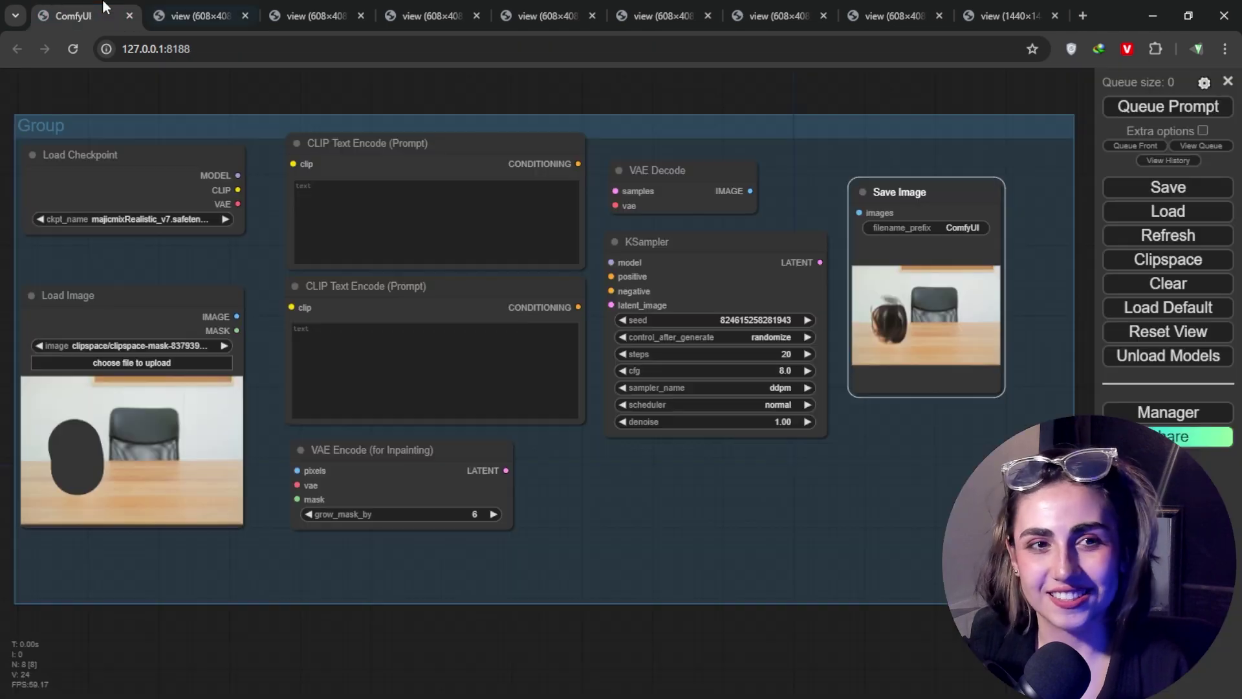
Change the KSampler's sampler_name to euler
left_click(793, 388)
left_click(816, 313)
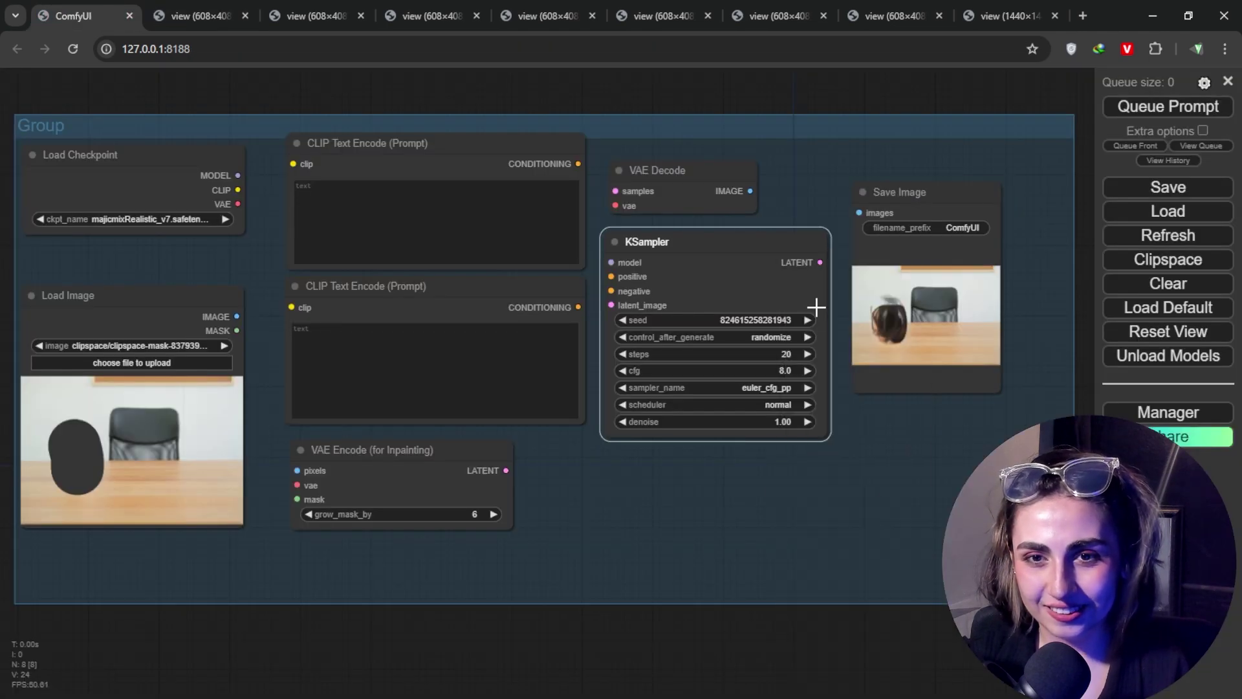
left_click(793, 387)
left_click(802, 299)
Generate the desk image with the euler sampler and view the result at full size before returning to the workflow
left_click(1139, 109)
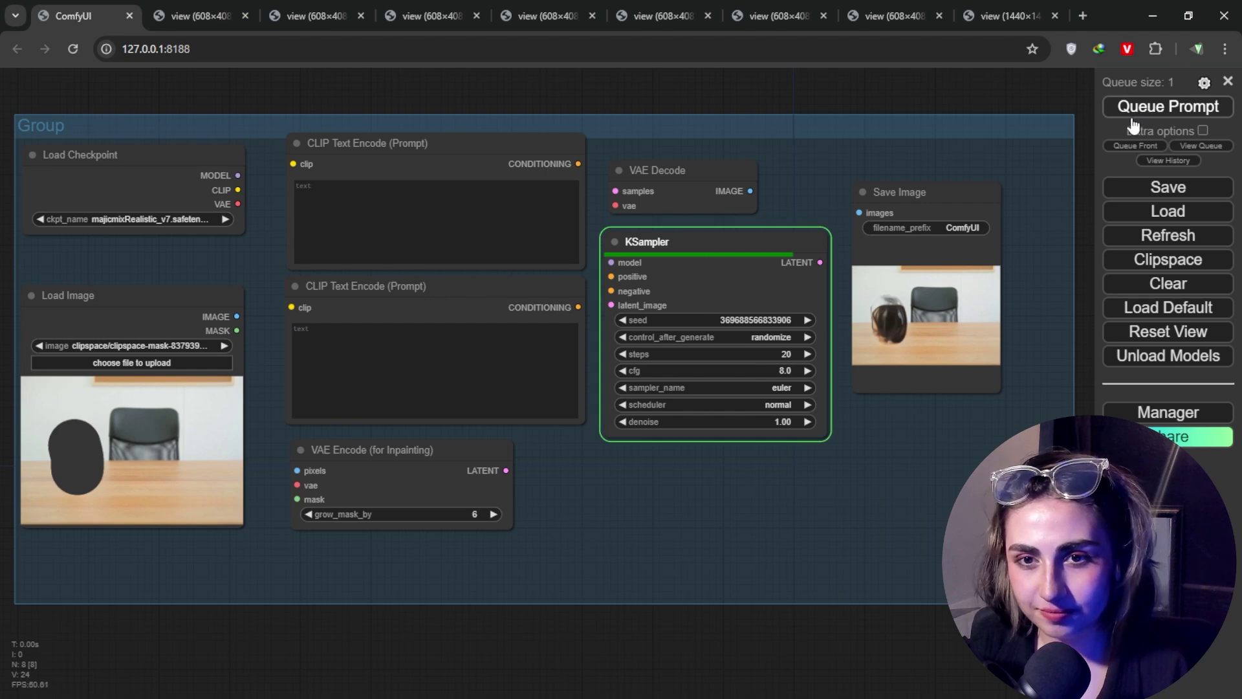
right_click(893, 270)
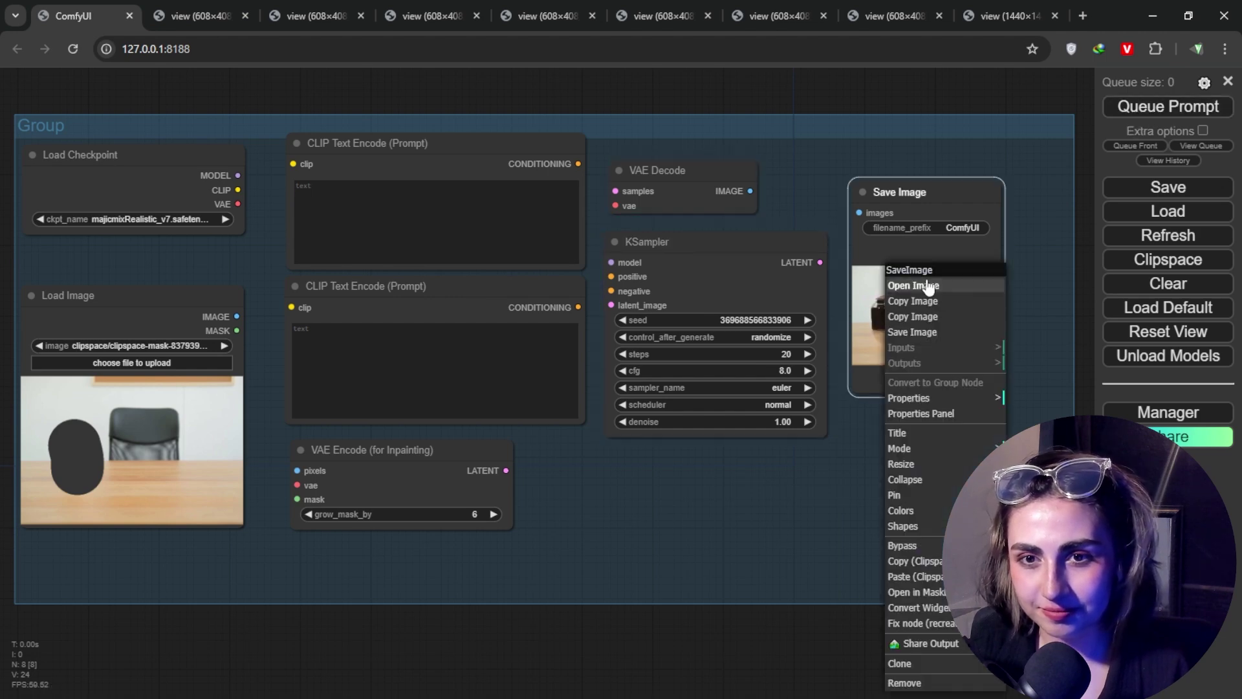
left_click(928, 287)
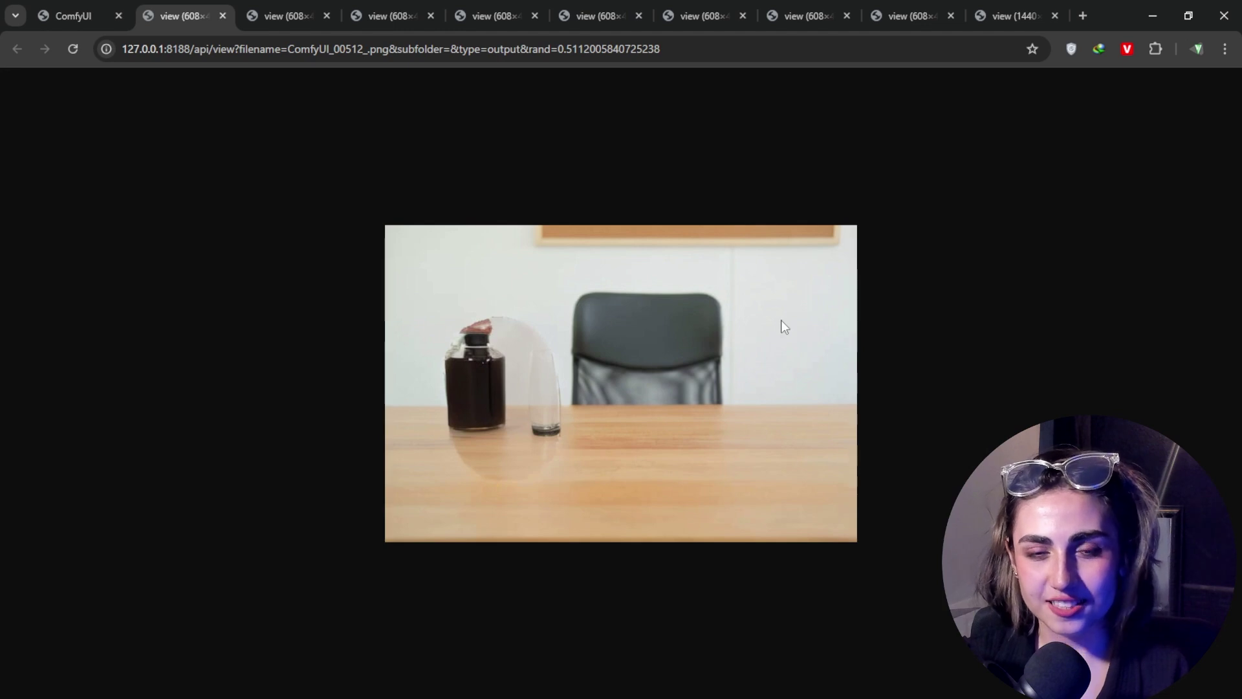
left_click(107, 14)
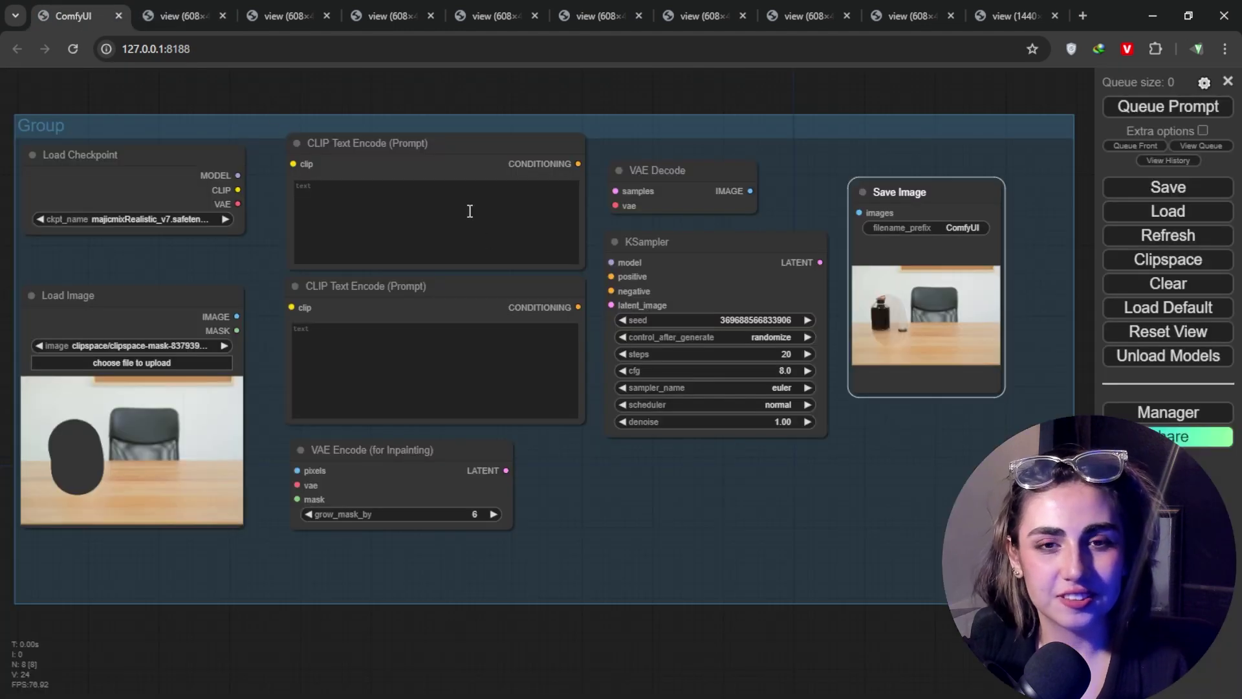
Generate the desk image with the positive prompt "nothing" and open the result from Save Image
left_click(469, 209)
type("nothing")
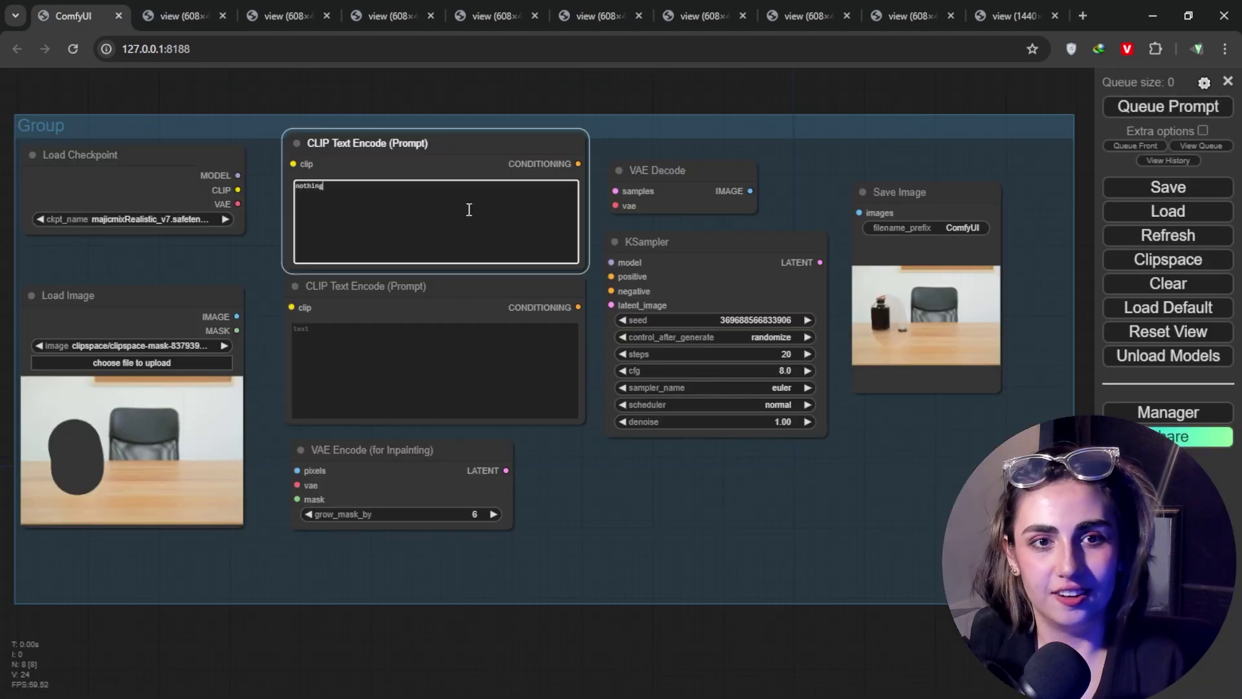
left_click(1138, 112)
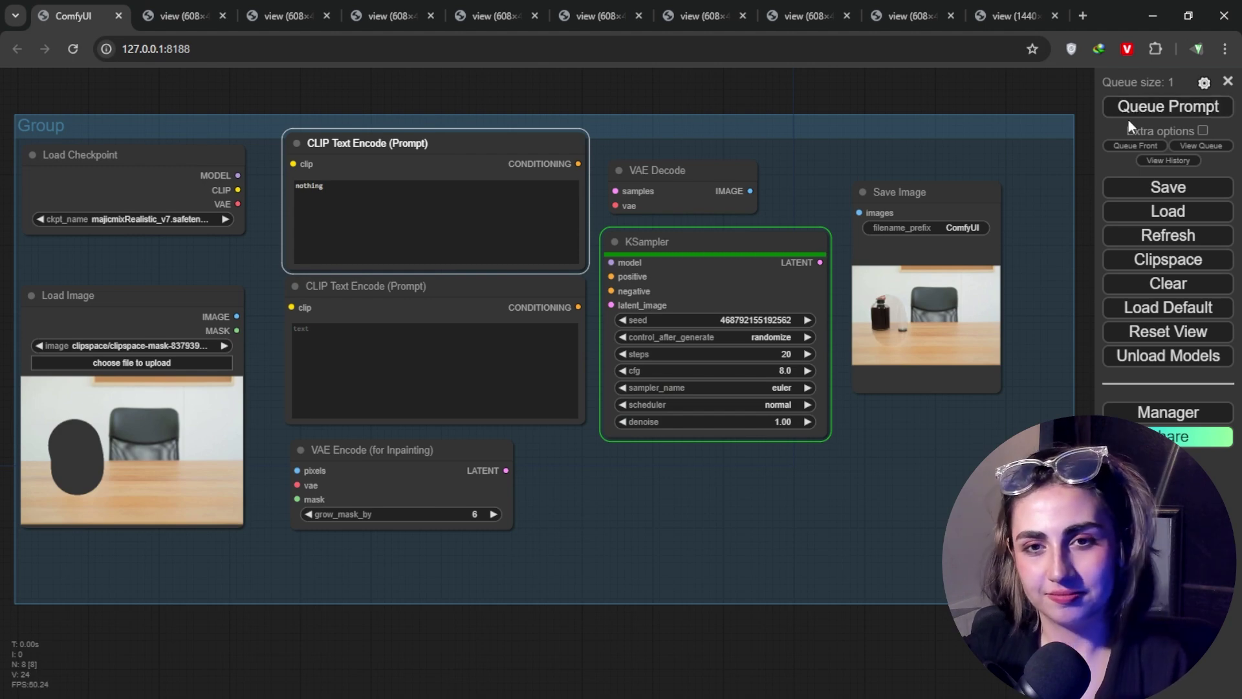
right_click(928, 264)
left_click(968, 283)
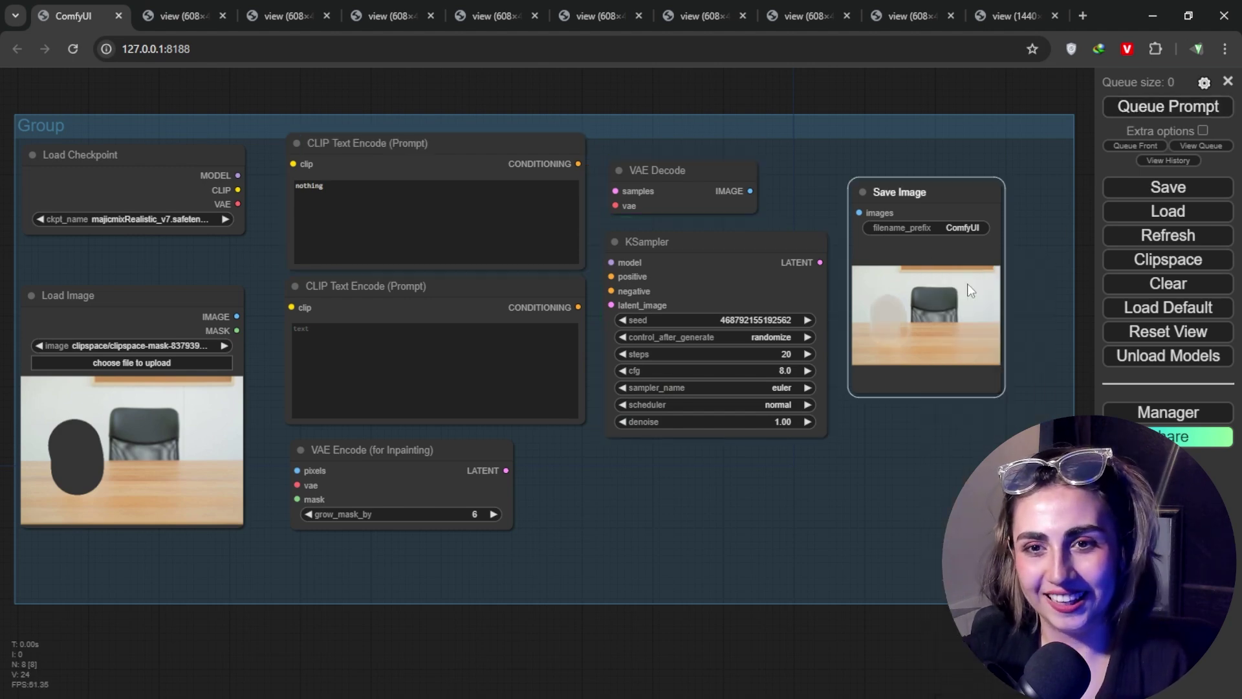
left_click(28, 7)
Set the KSampler's cfg to 15 and queue the prompt
left_click(808, 367)
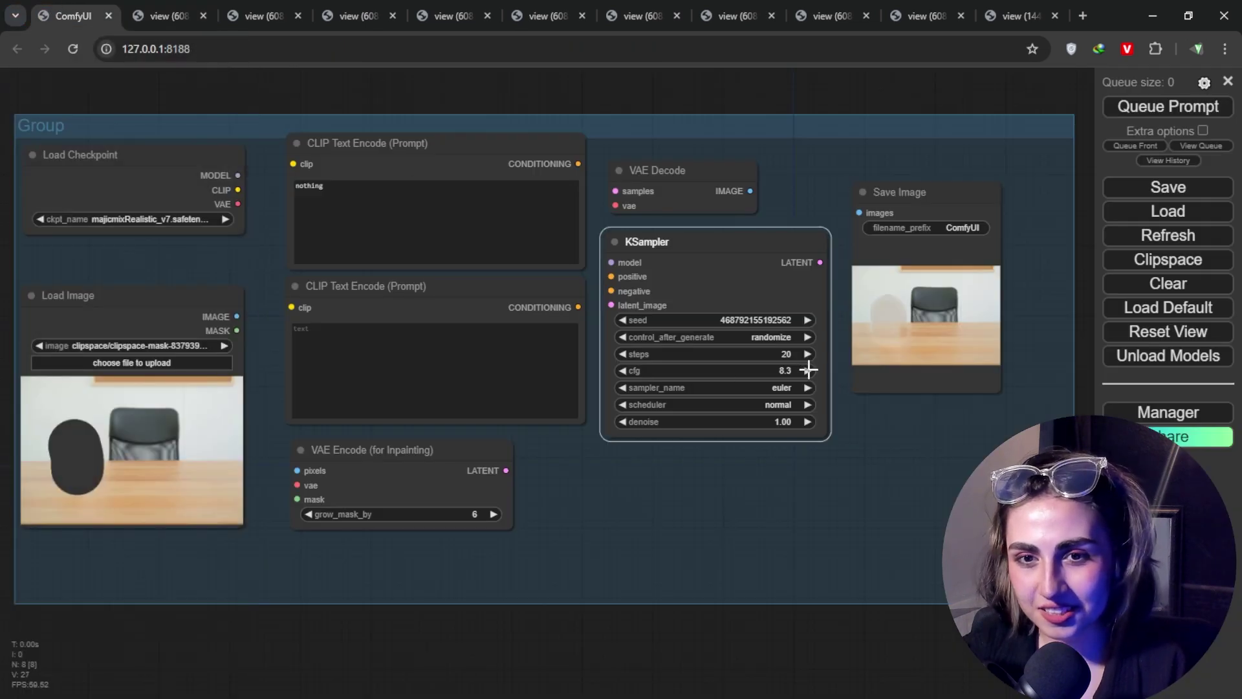
left_click(784, 370)
type("15")
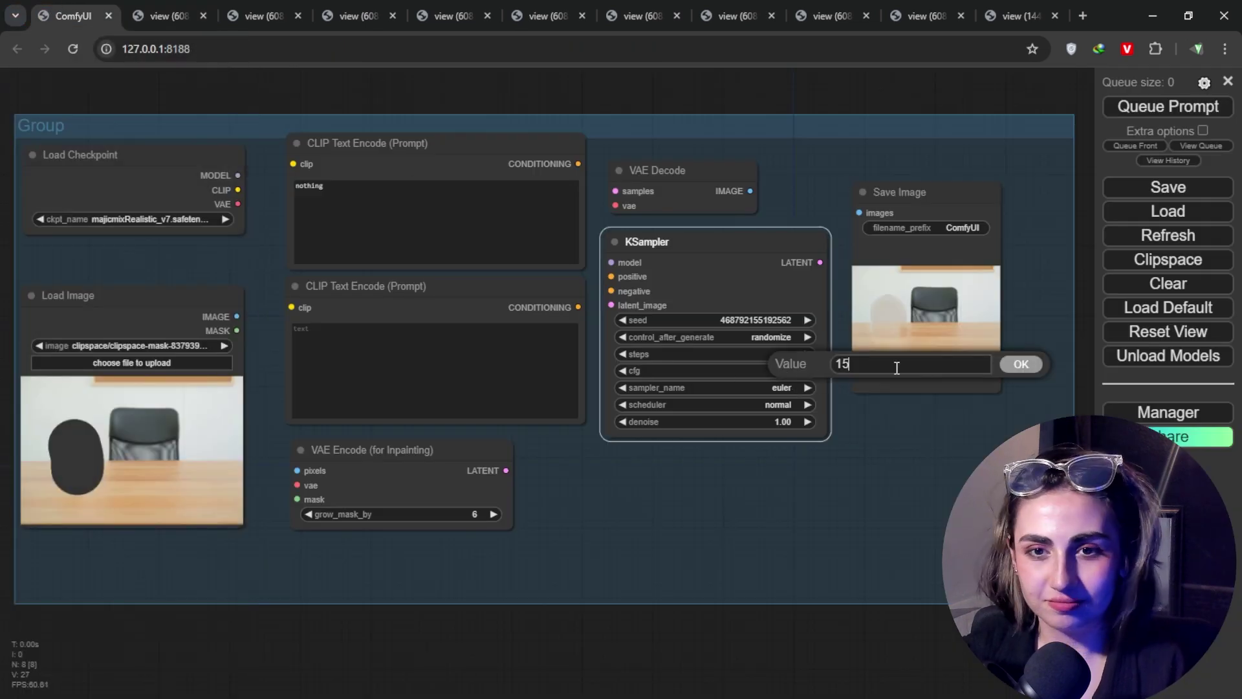
key("Return")
left_click(1177, 108)
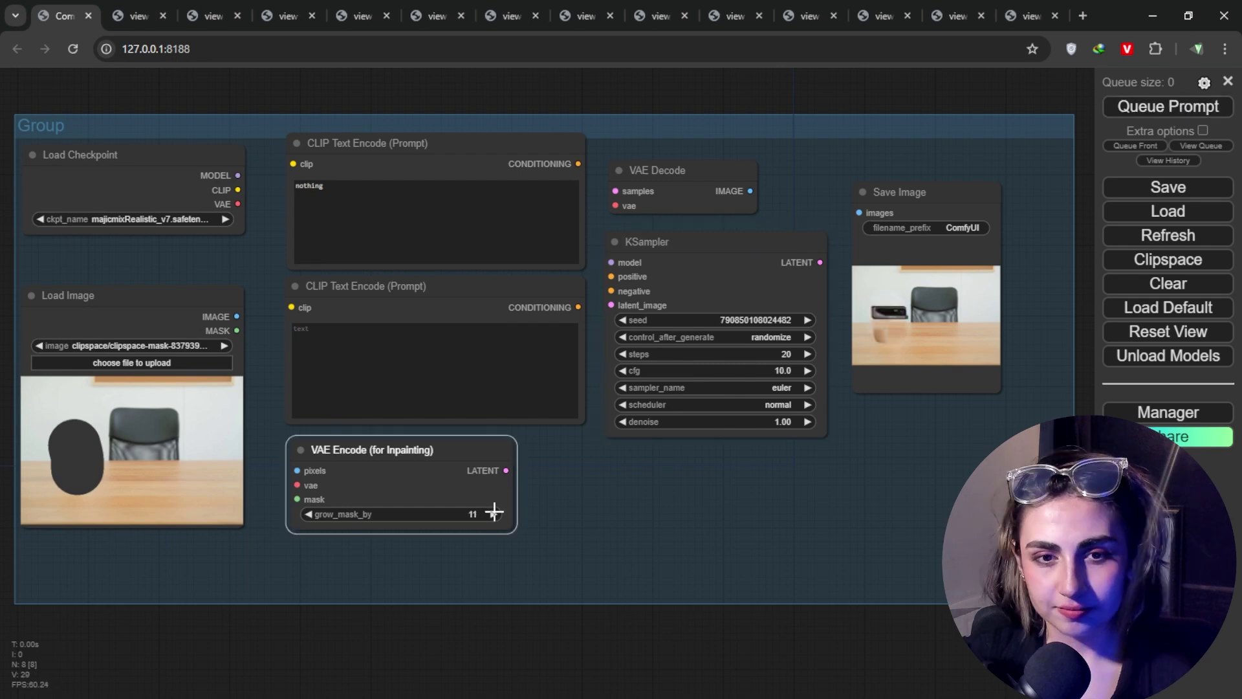
Set grow_mask_by to 20 in VAE Encode (for Inpainting) and queue the prompt
left_click(493, 513)
left_click(443, 511)
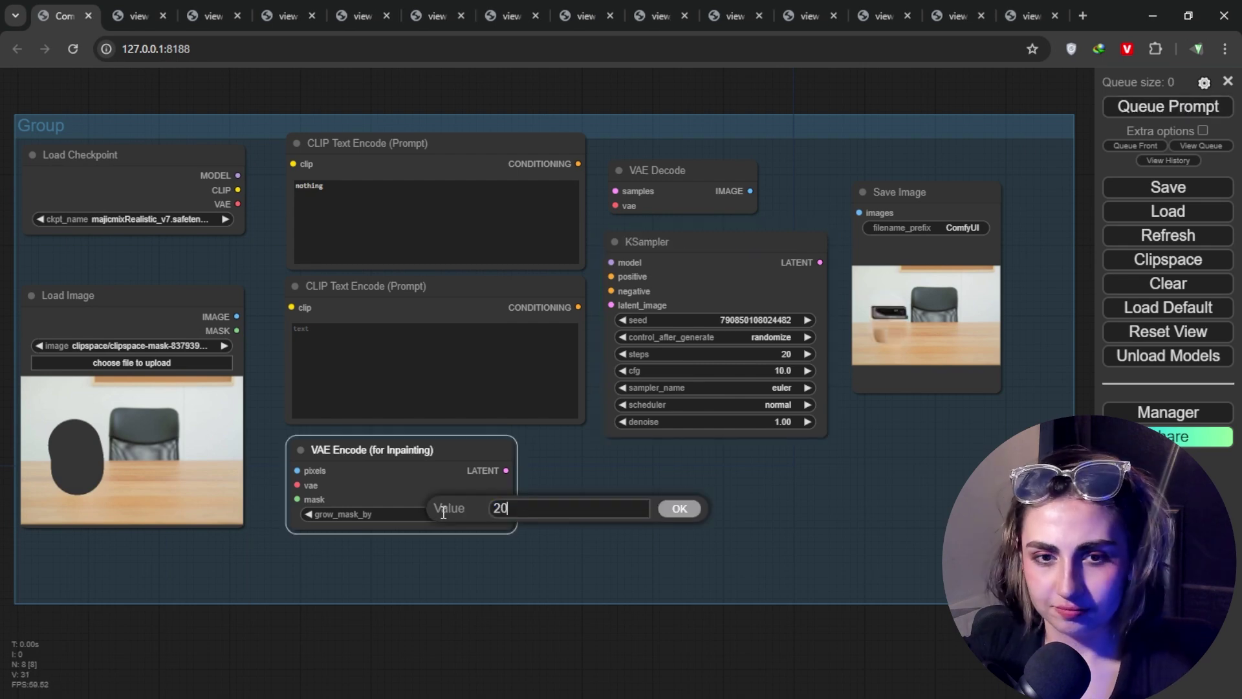
key("Return")
left_click(1160, 122)
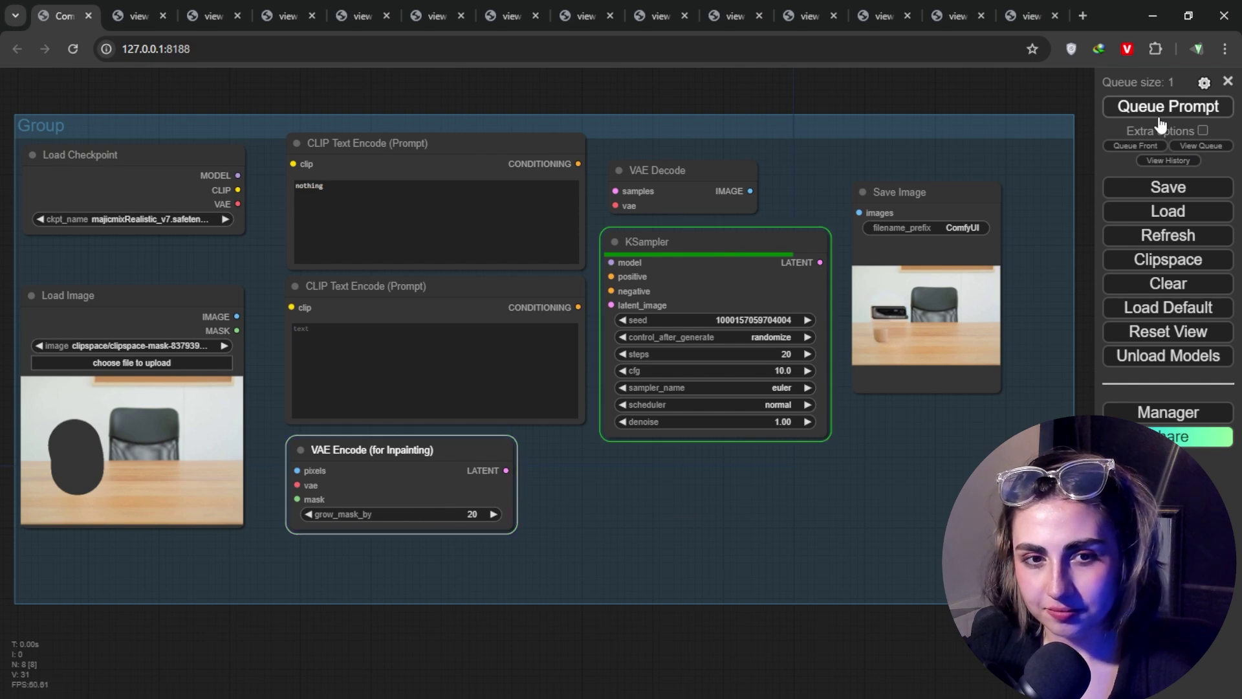
Open the newest desk image from Save Image and compare it with the previously generated one
right_click(927, 271)
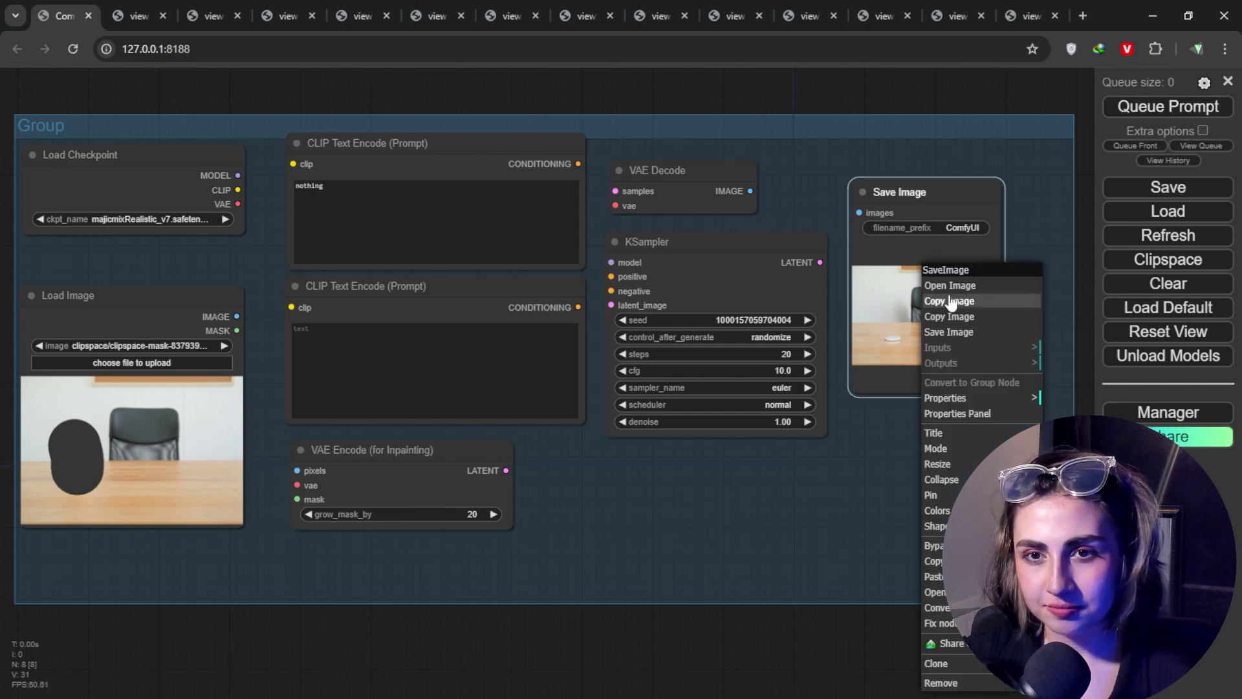
left_click(950, 285)
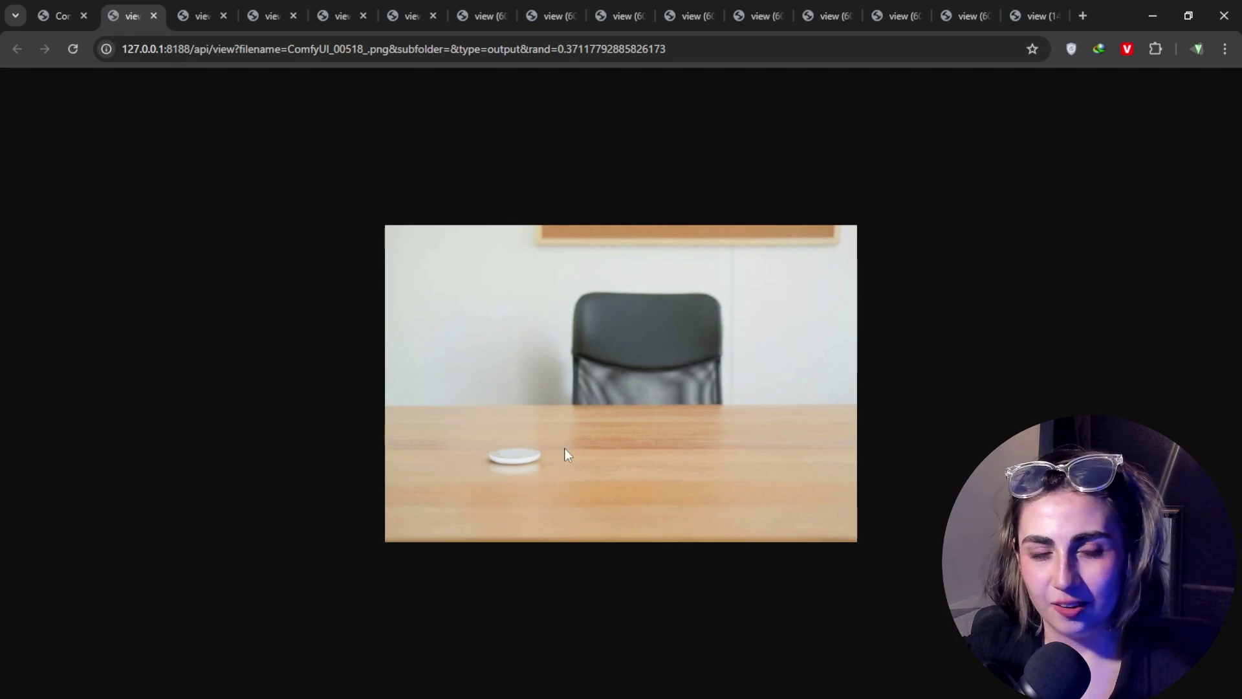
left_click(51, 3)
left_click(133, 14)
left_click(205, 14)
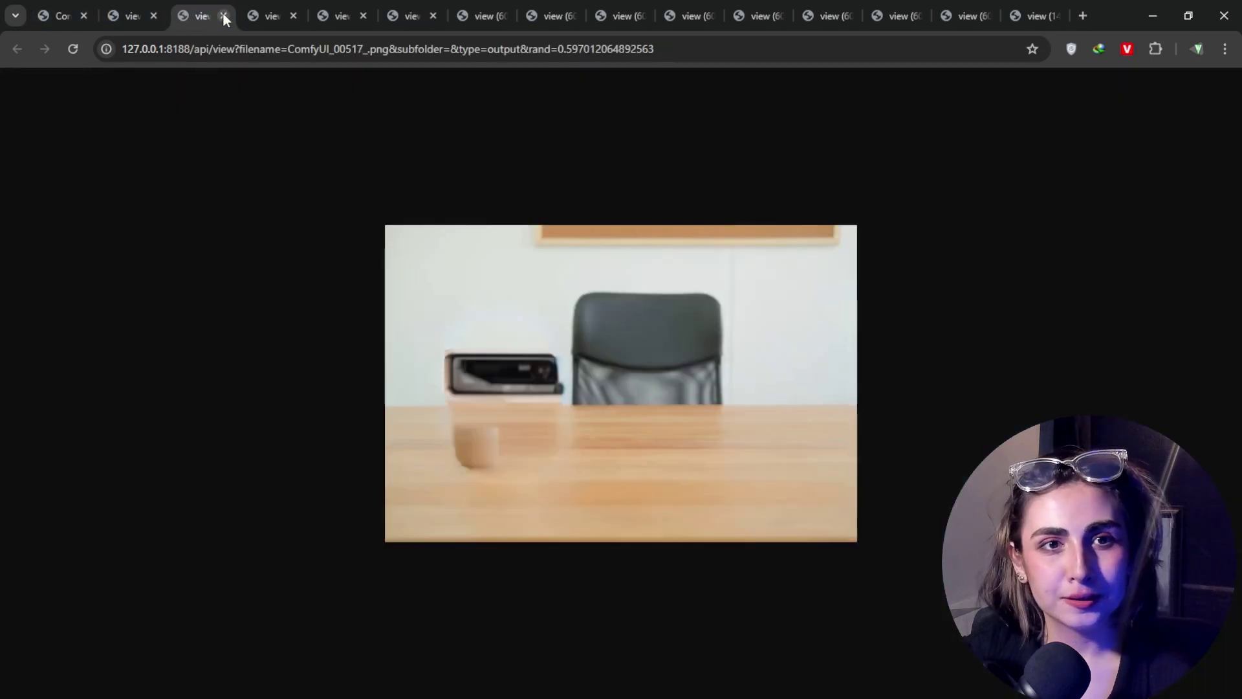
Close the tabs of older generated images, keeping one result view, and return to the ComfyUI workflow
left_click(223, 14)
left_click(223, 15)
left_click(223, 15)
left_click(223, 15)
left_click(223, 15)
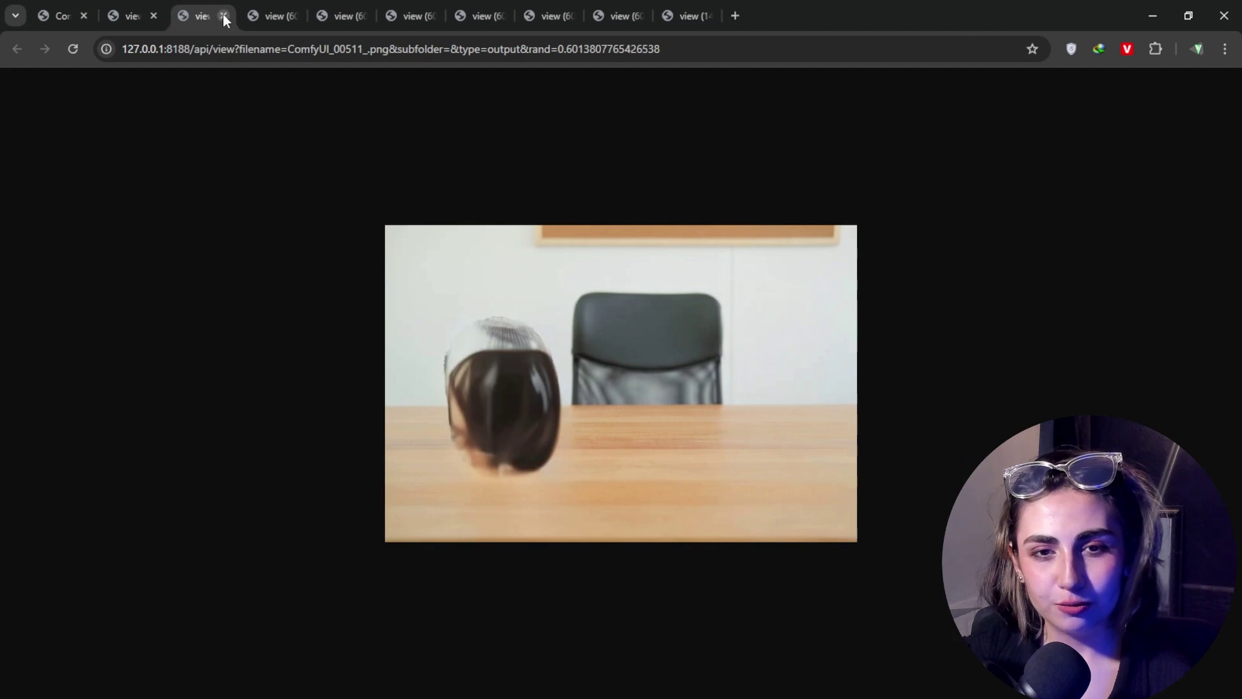
left_click(223, 16)
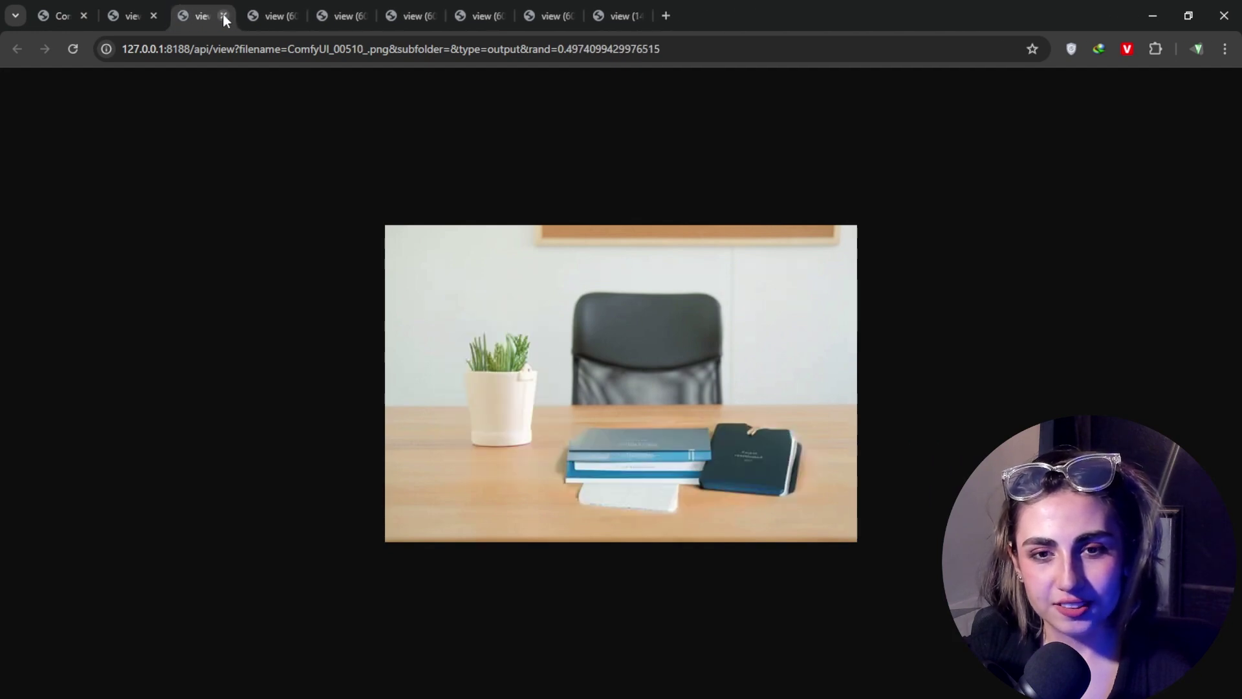
left_click(223, 15)
left_click(223, 16)
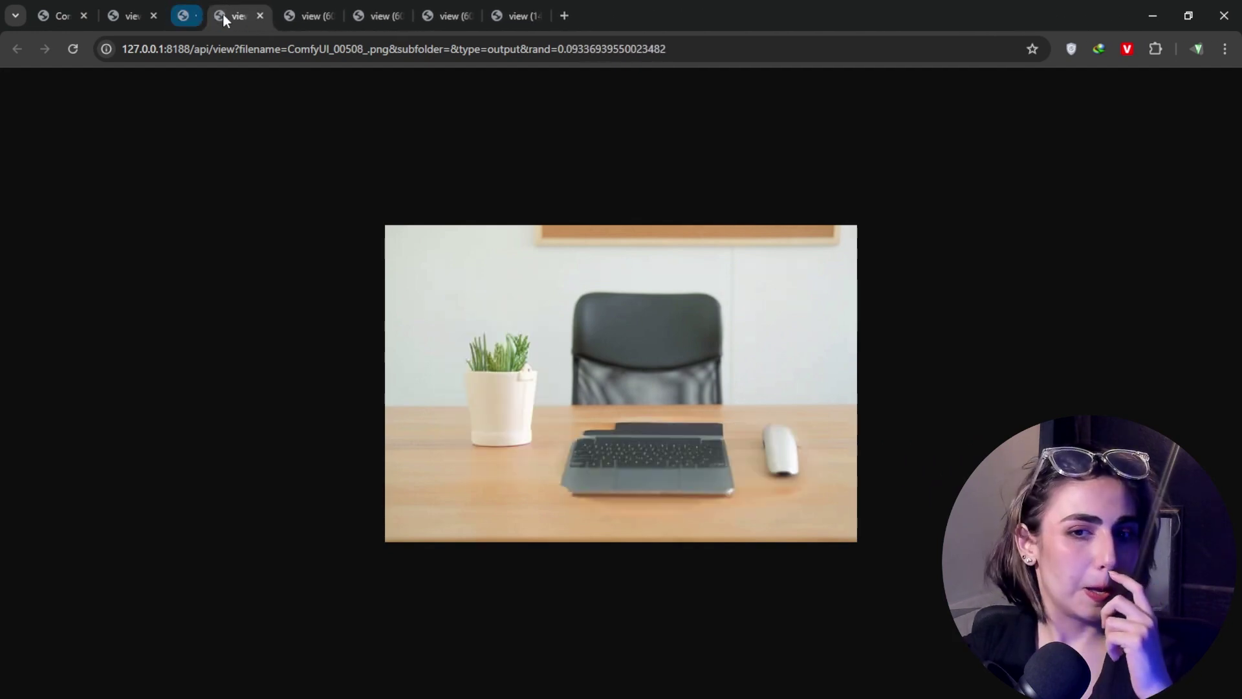
left_click(224, 16)
left_click(223, 15)
left_click(223, 15)
left_click(223, 16)
left_click(224, 15)
left_click(97, 15)
right_click(922, 267)
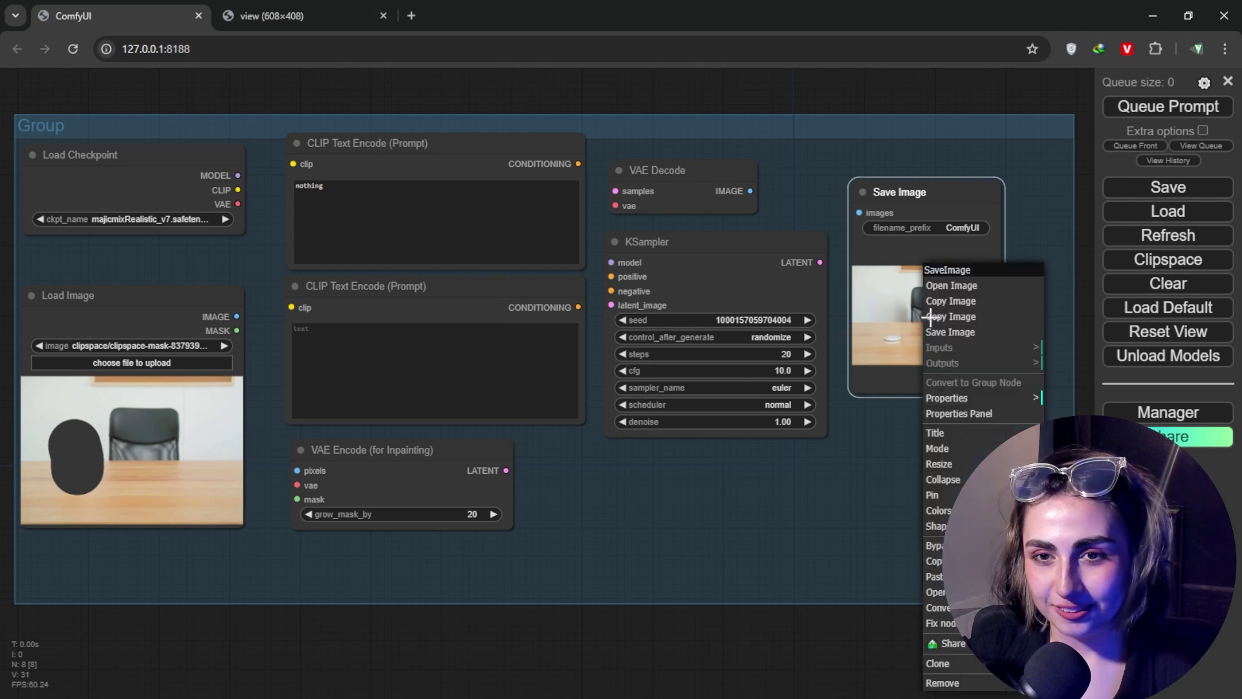
left_click(447, 235)
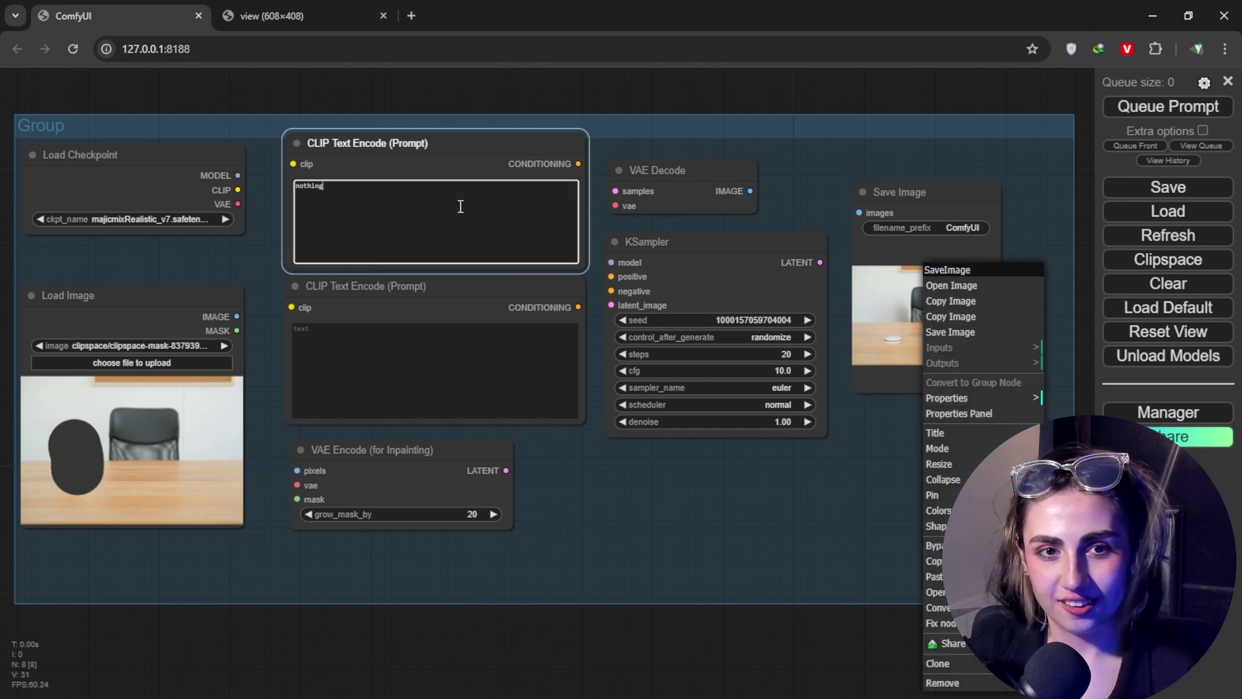
left_click(305, 13)
left_click(118, 7)
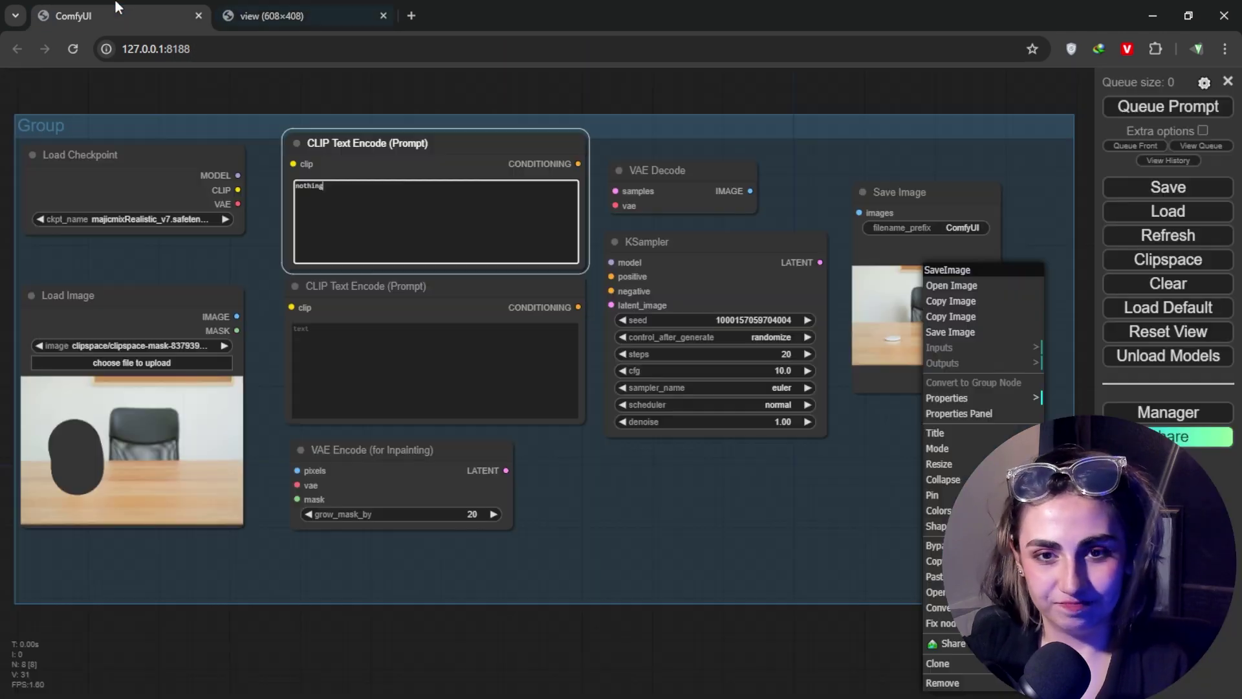
Replace the desk photo's plant mask with a wide mask over the empty desktop in front of the chair and save it to the node
right_click(160, 285)
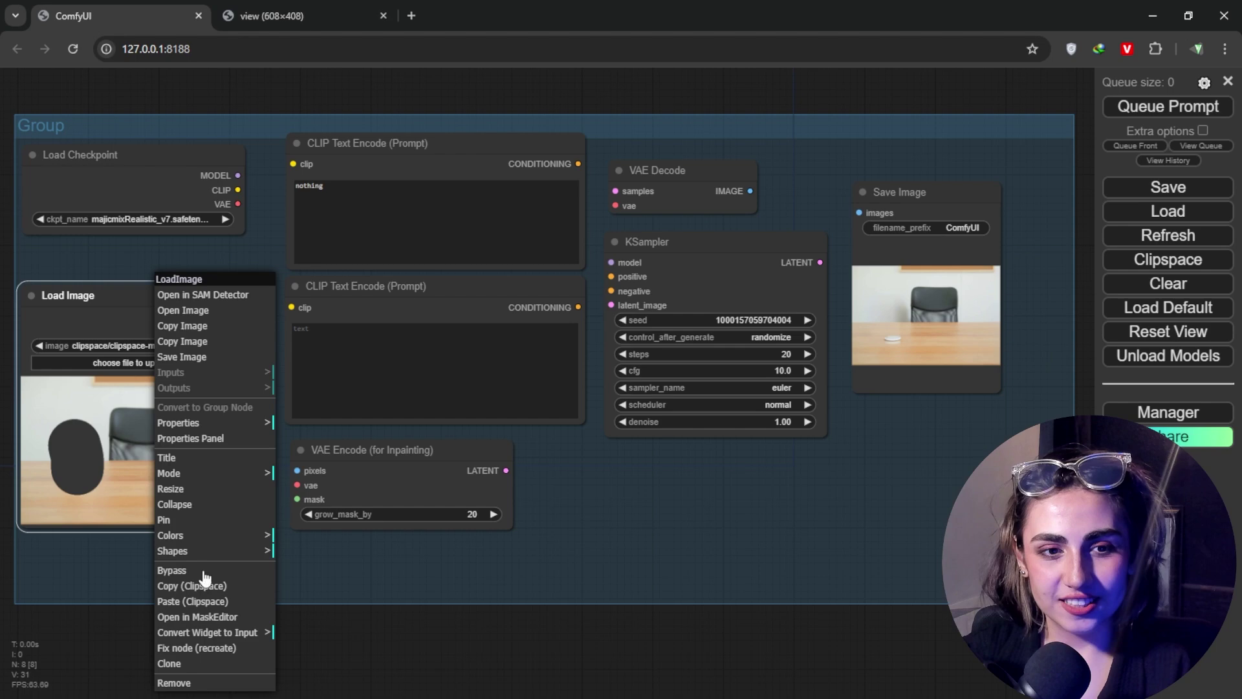
left_click(203, 618)
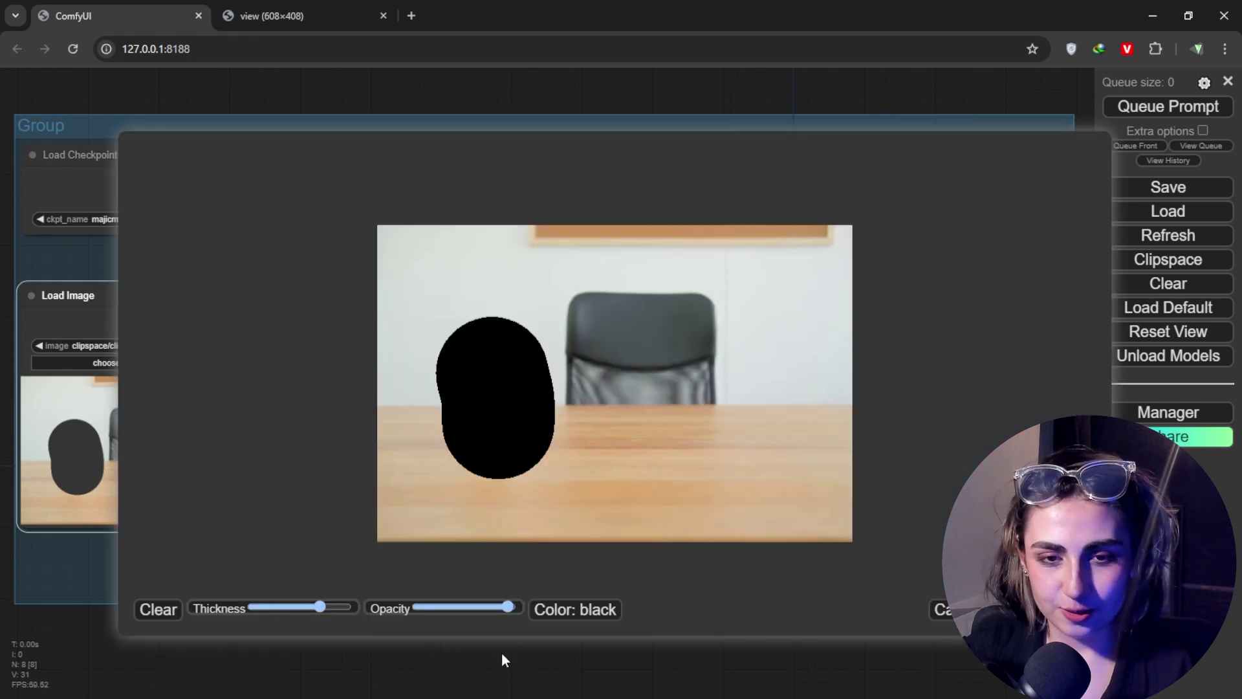
left_click(167, 613)
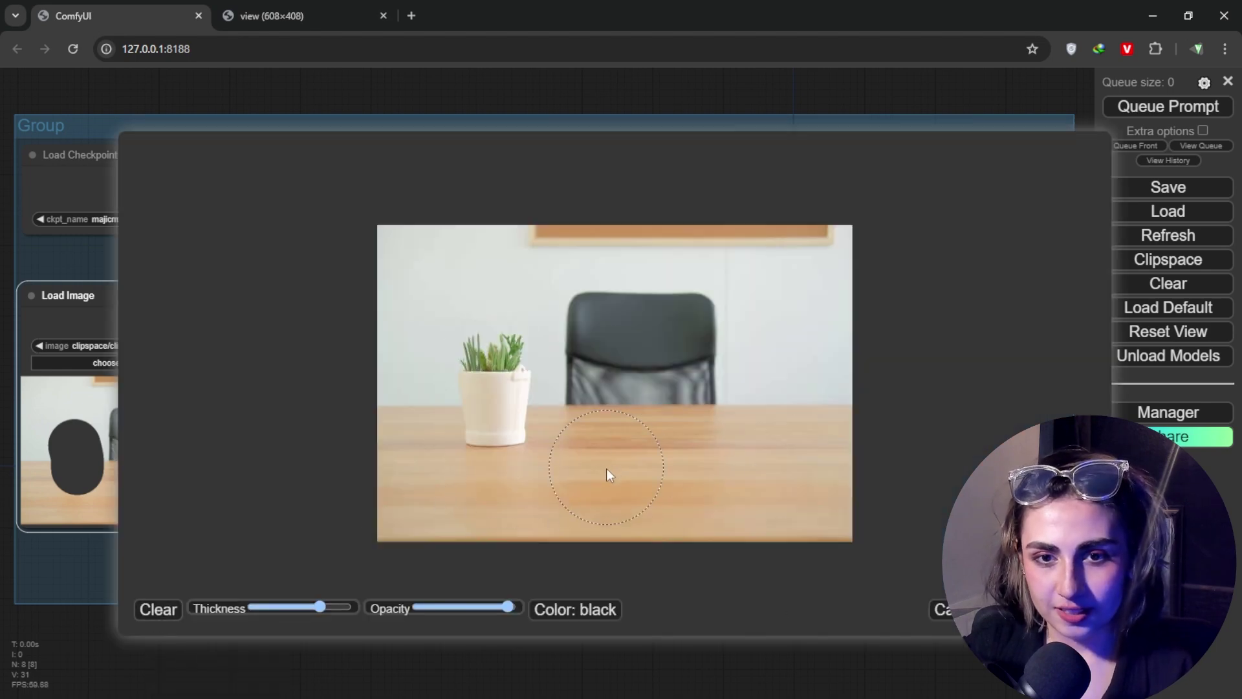
left_click_drag(607, 469, 735, 472)
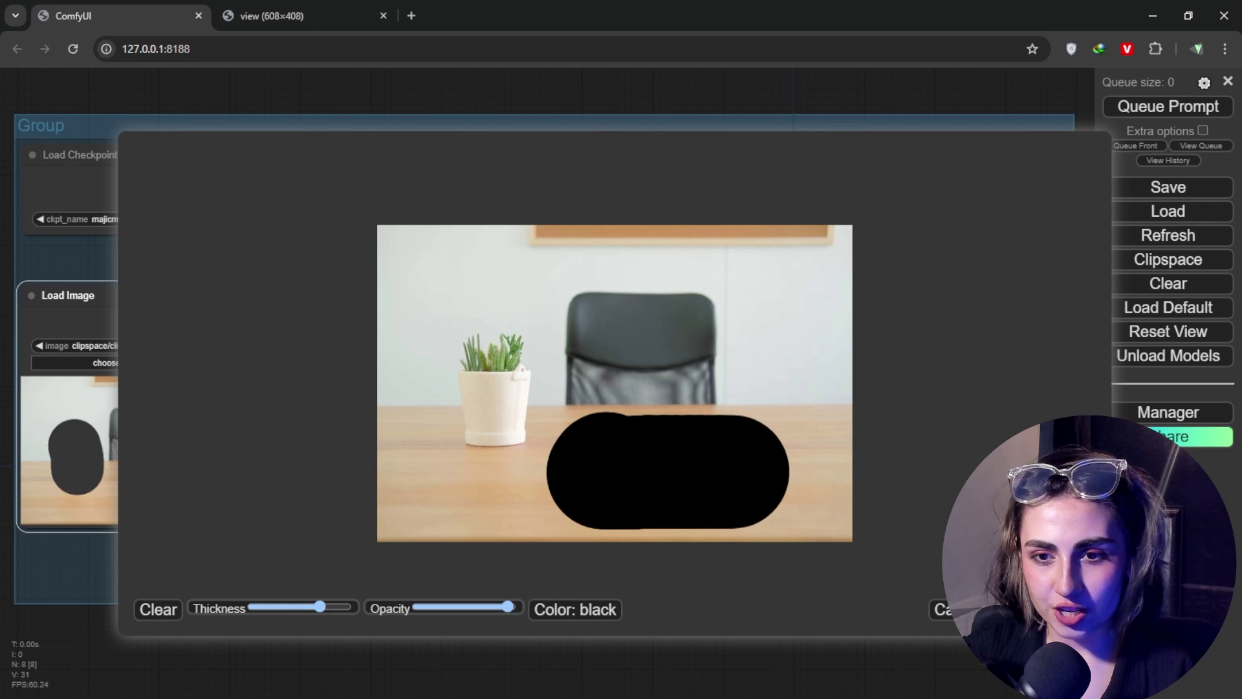
left_click(990, 610)
Replace the positive prompt with "one notebook" and queue the prompt
left_click(459, 229)
key("ctrl+a")
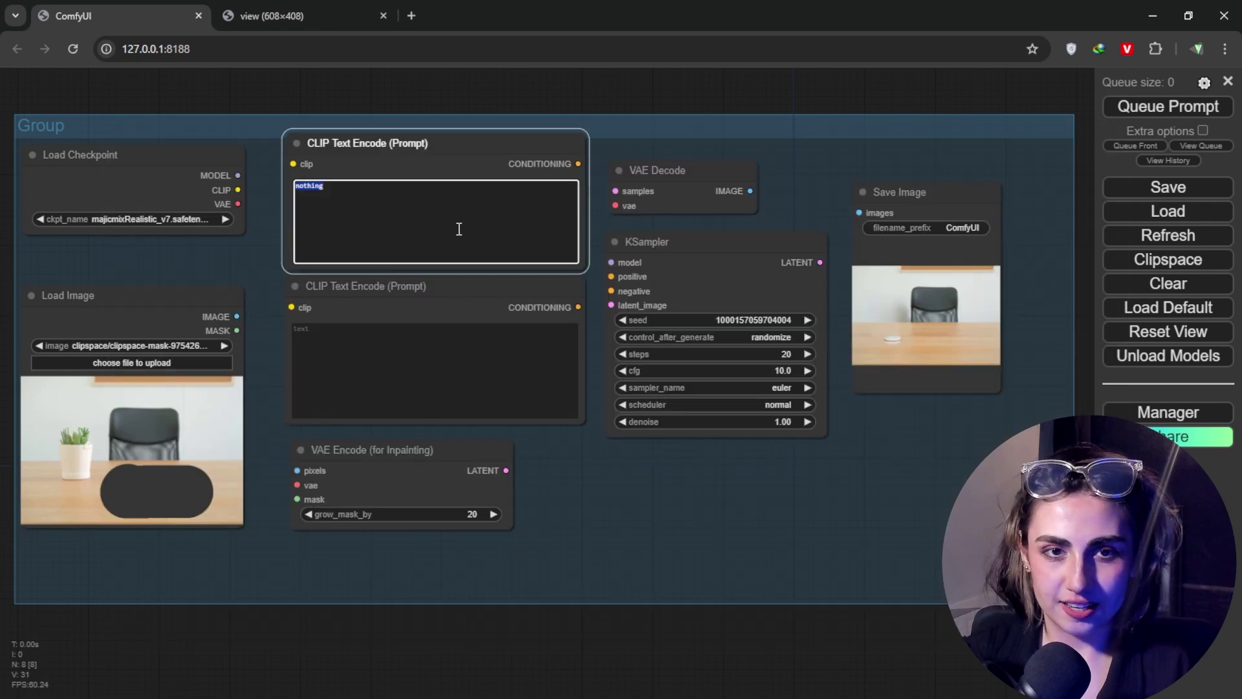
type("a not")
key("ctrl+a")
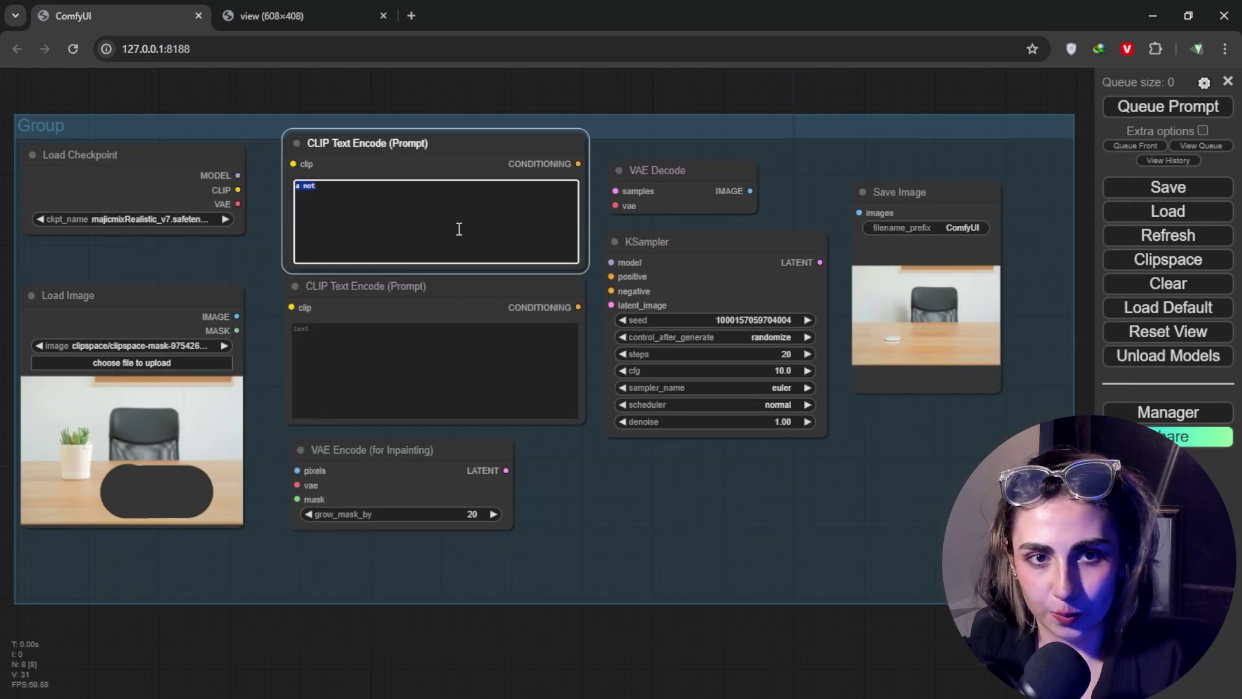
type("one notebo")
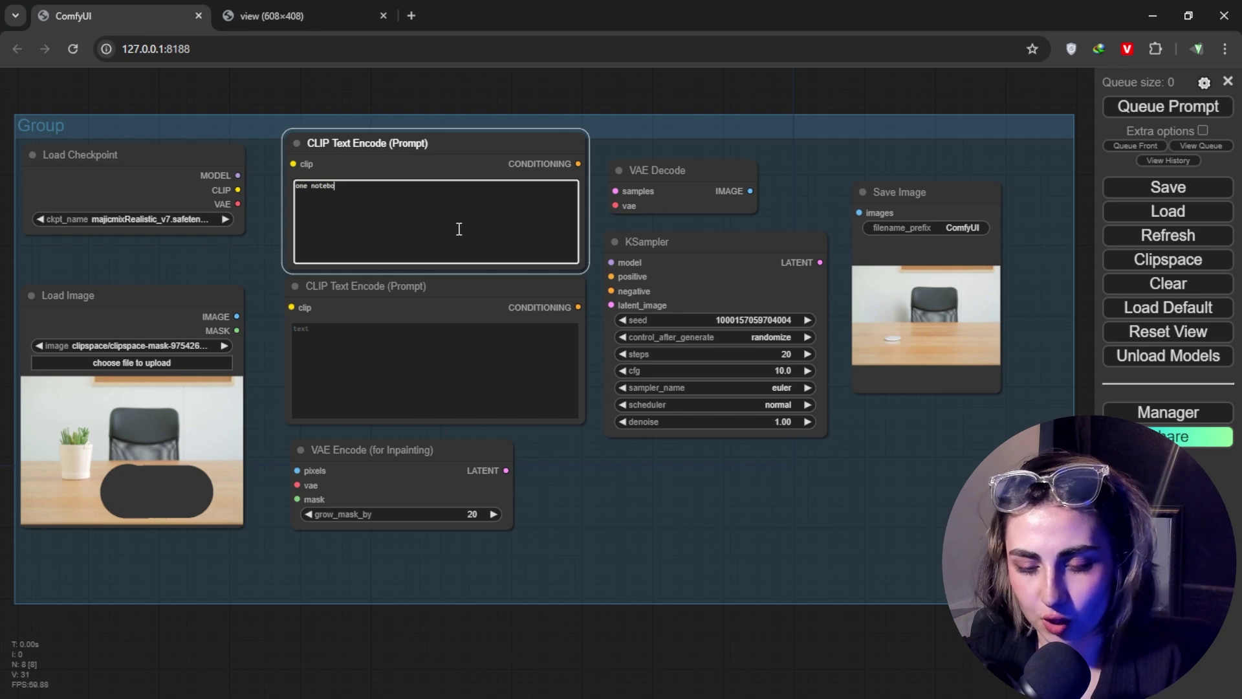
type("ok")
left_click(1149, 109)
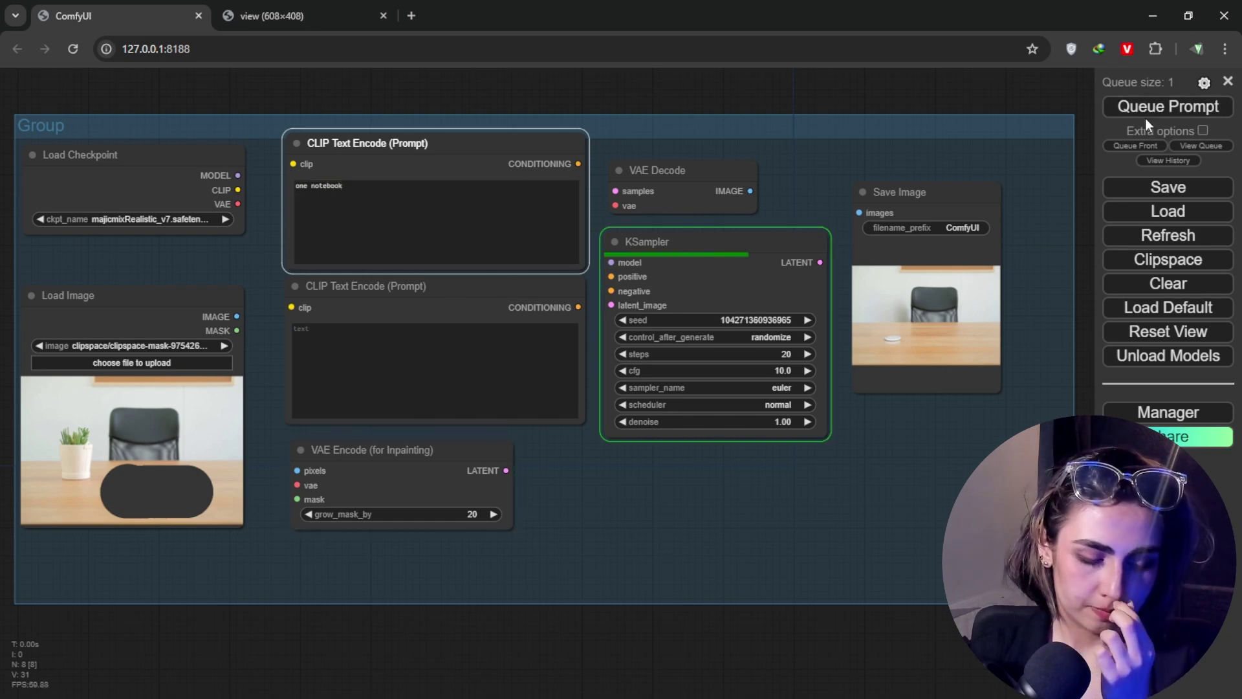
Open the generated notebook image from Save Image at full size, examine it, and return to the workflow
left_click(941, 273)
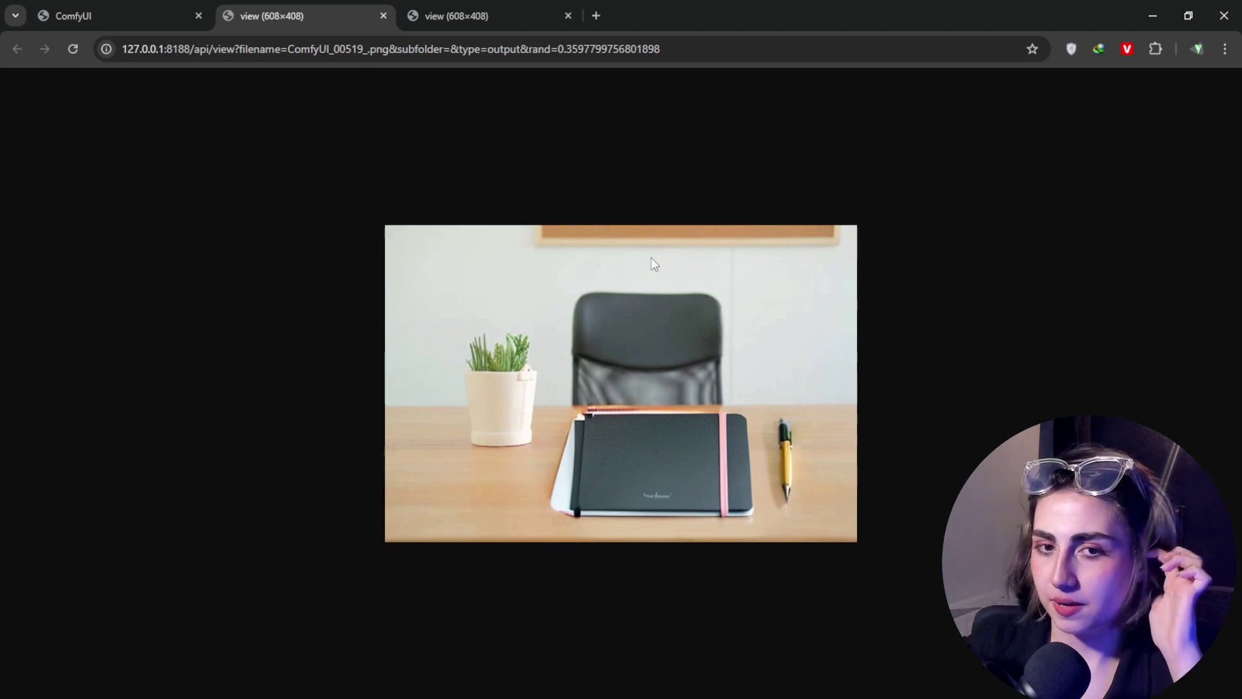
left_click(162, 8)
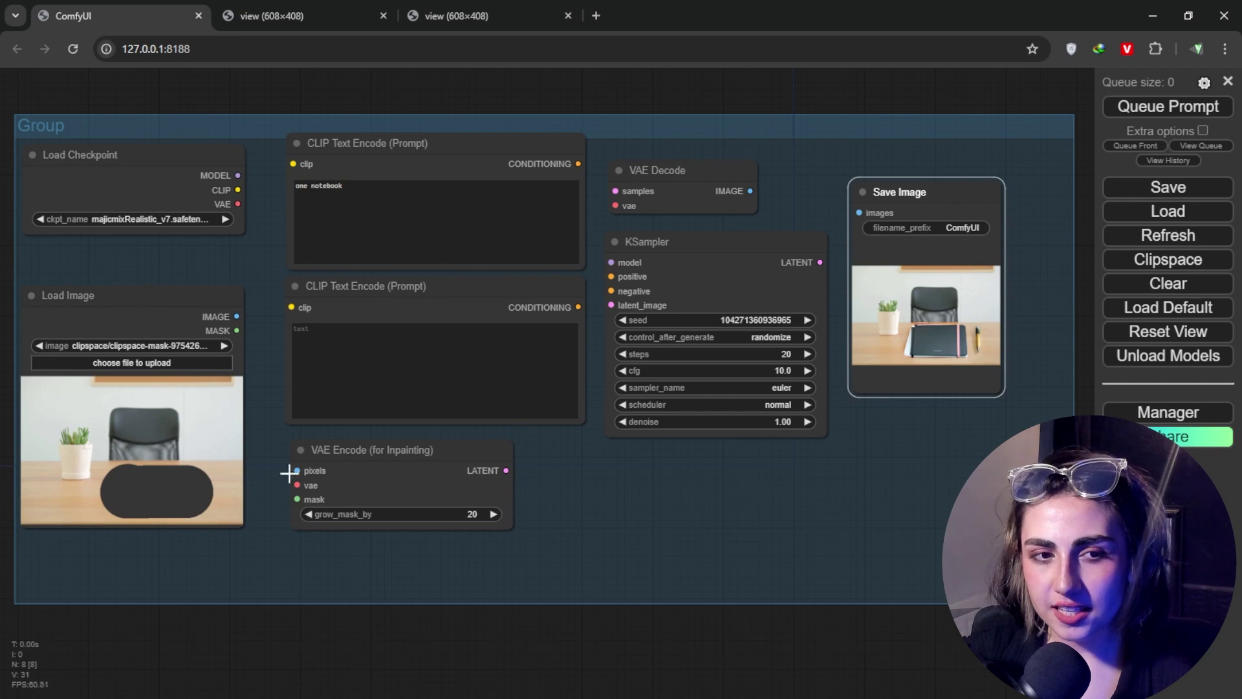
right_click(894, 301)
left_click(915, 285)
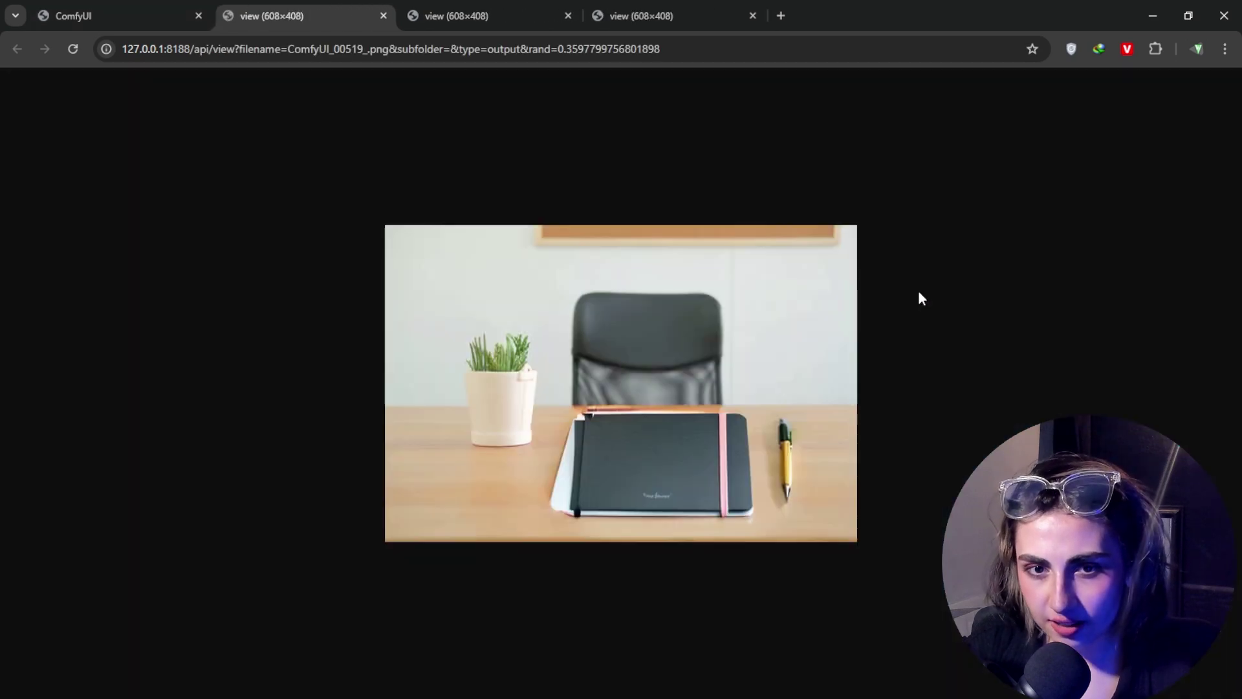
left_click(147, 25)
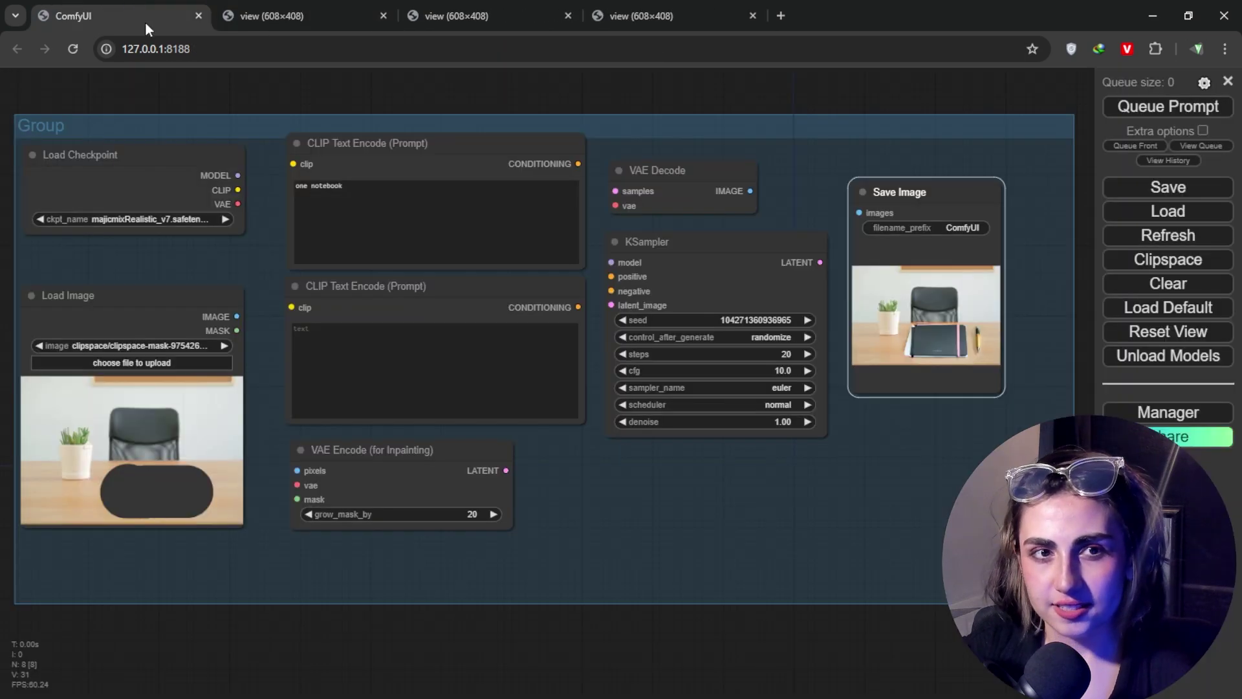
Set grow_mask_by to 50 in VAE Encode (for Inpainting) and queue the prompt
right_click(199, 498)
left_click(381, 513)
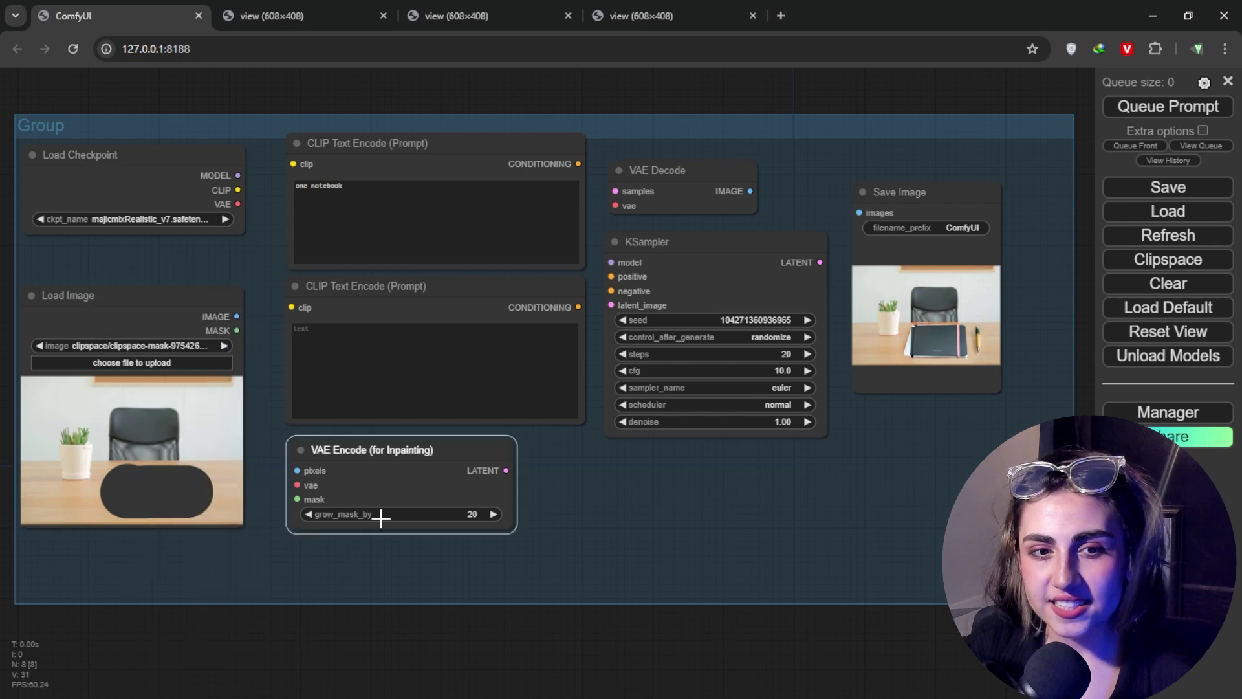
type("50")
key("Return")
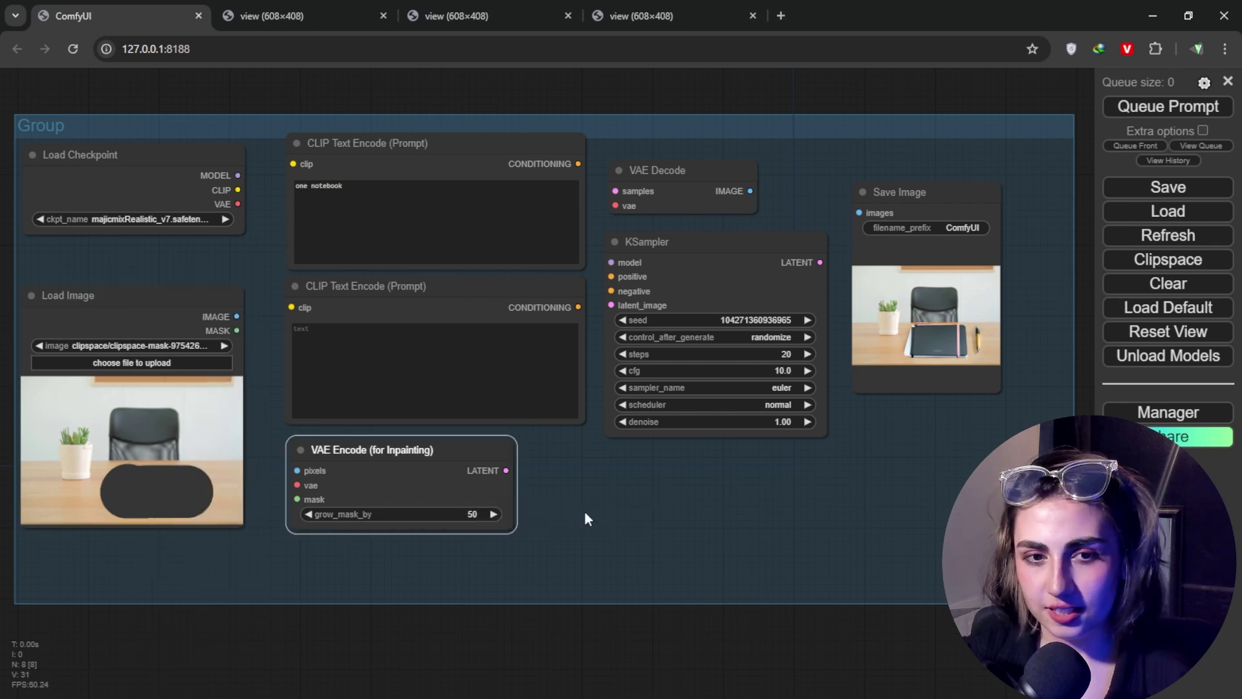
left_click(1164, 107)
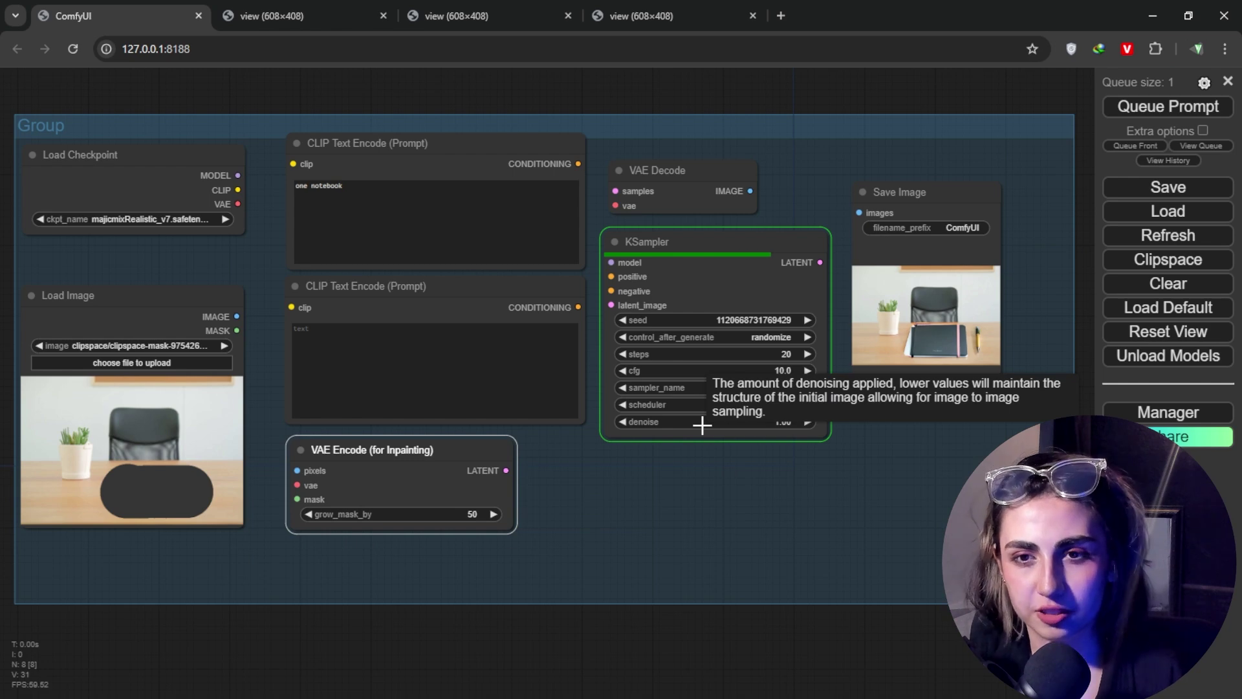
Open the image generated with the larger mask growth, inspect the notebook area, and return to the workflow
right_click(918, 367)
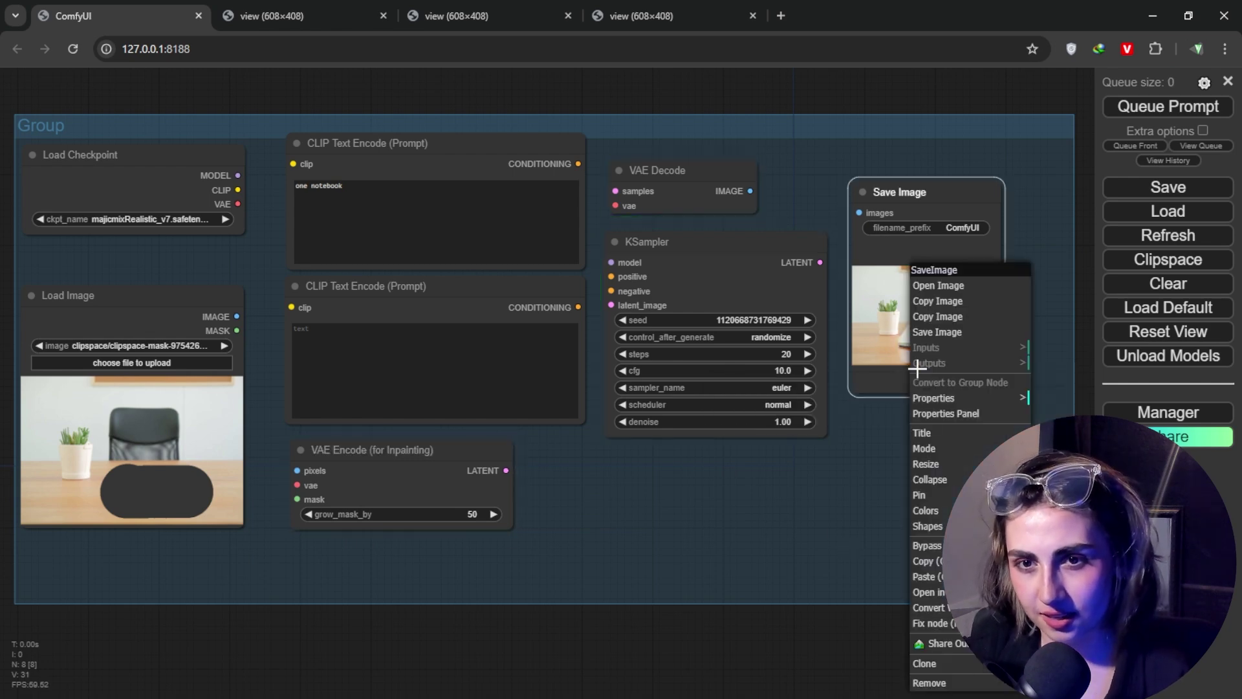
left_click(896, 285)
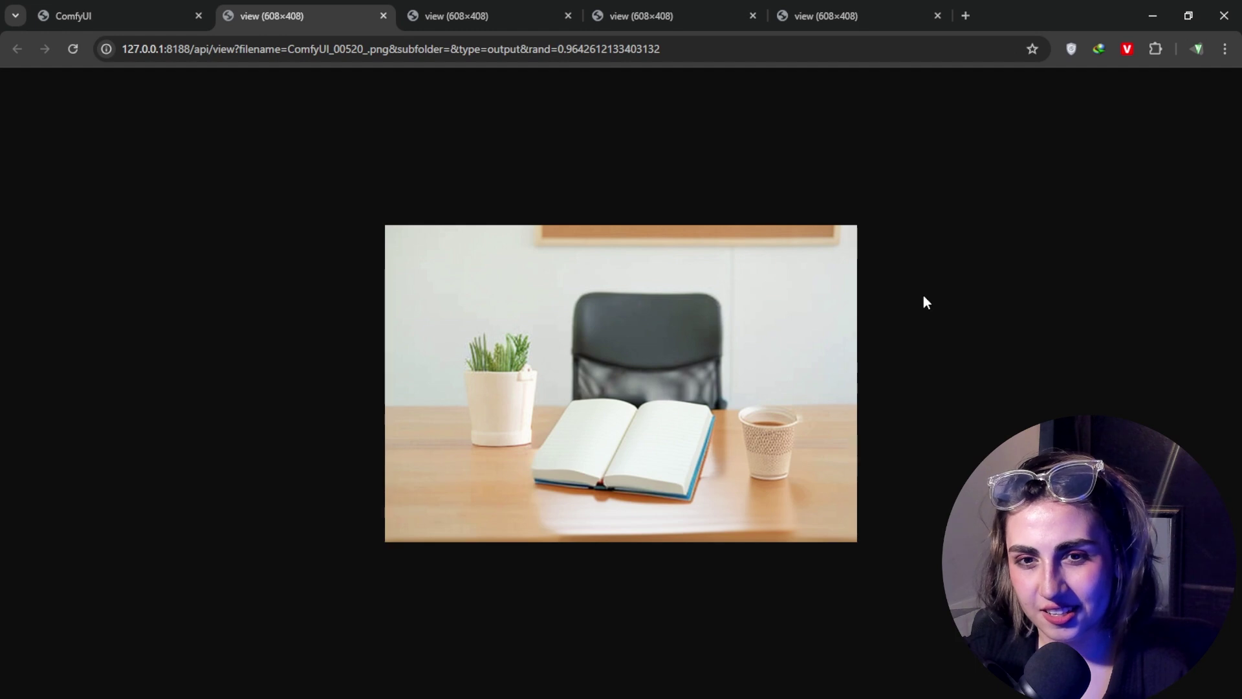
left_click(174, 9)
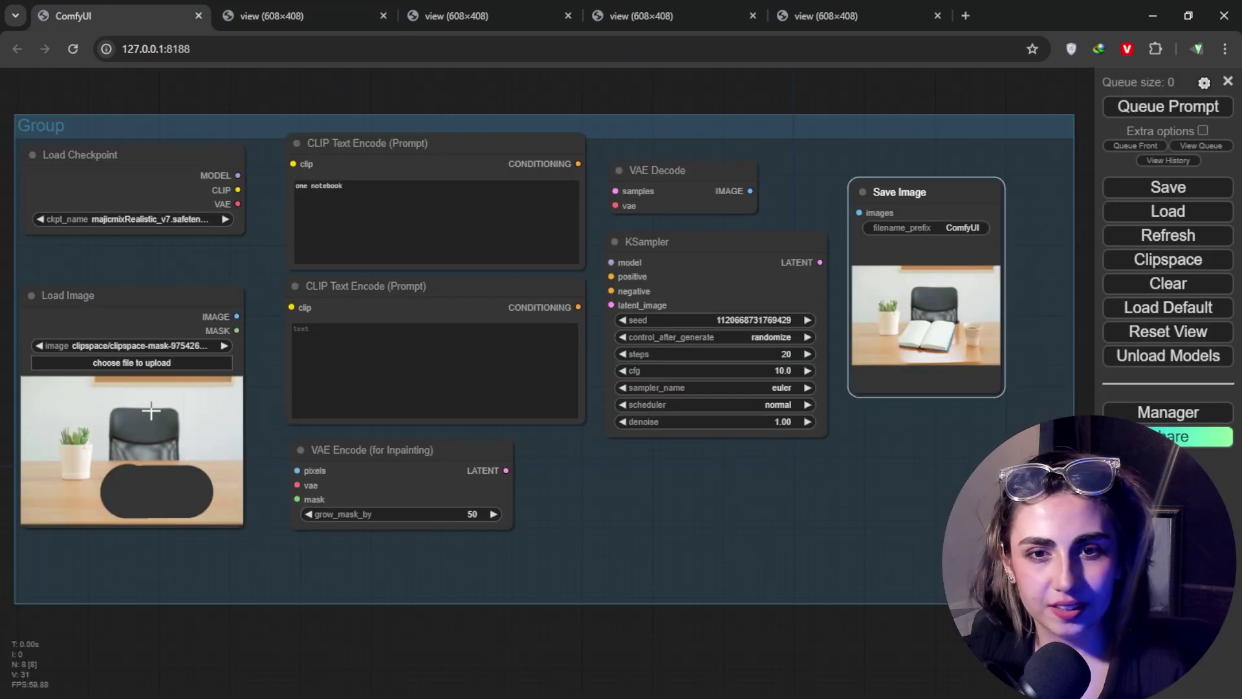
Clear the desk mask, paint a smaller one in front of the chair with a thinner brush, and save it to the node
right_click(143, 411)
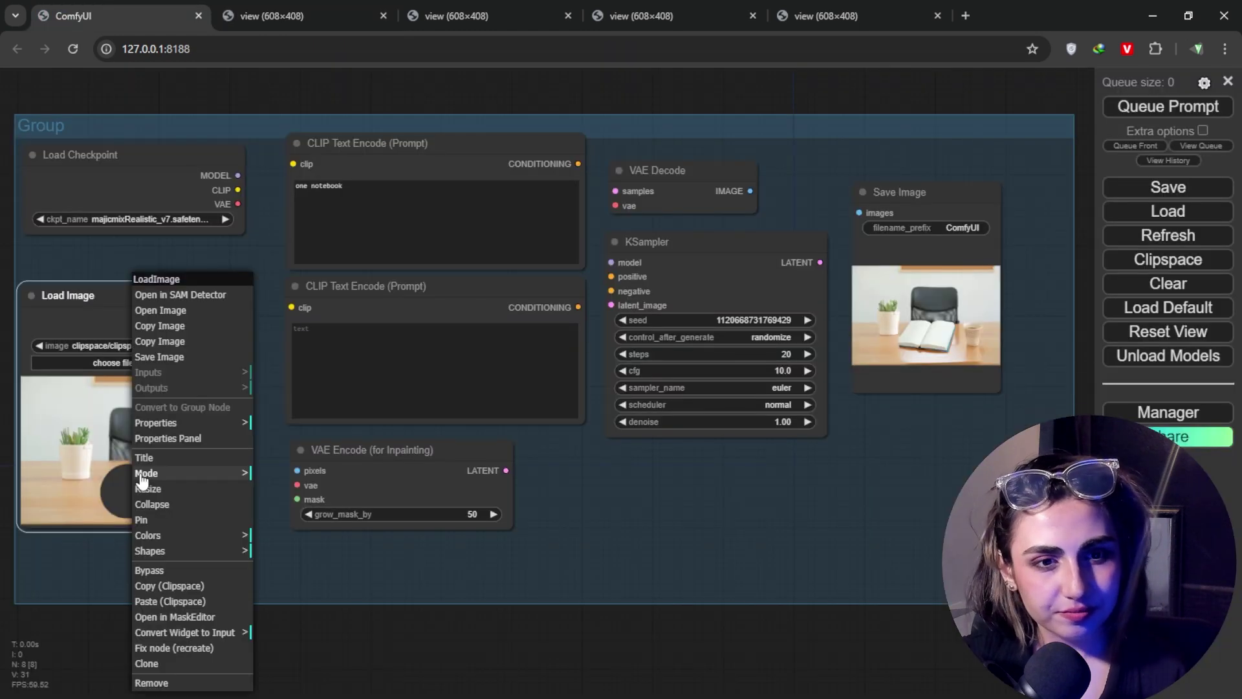
left_click(194, 617)
left_click(155, 609)
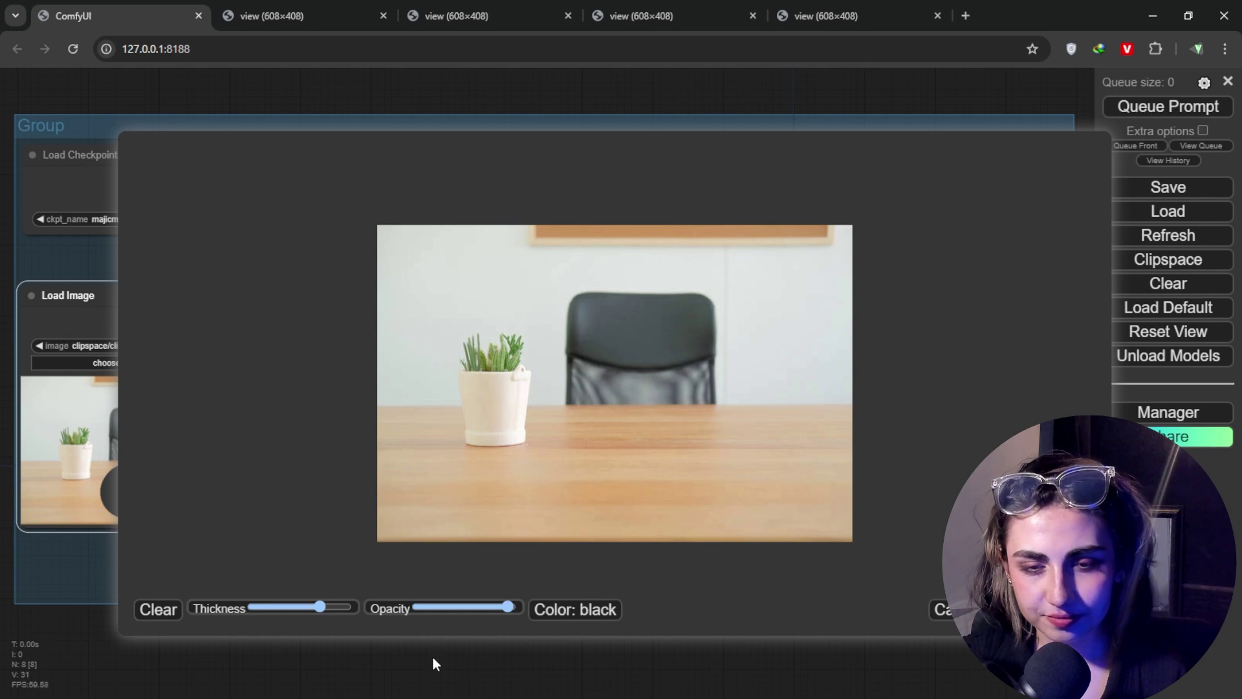
left_click_drag(312, 612, 290, 607)
left_click_drag(587, 464, 714, 465)
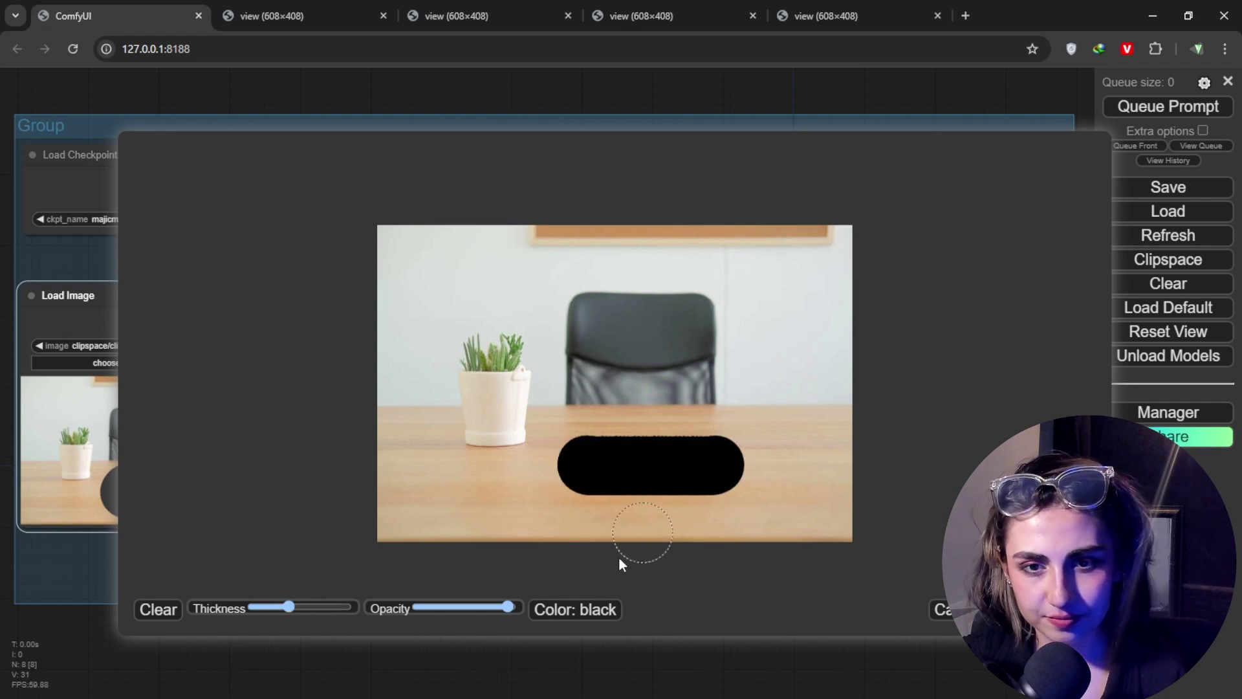
left_click_drag(508, 607, 474, 604)
left_click(1012, 610)
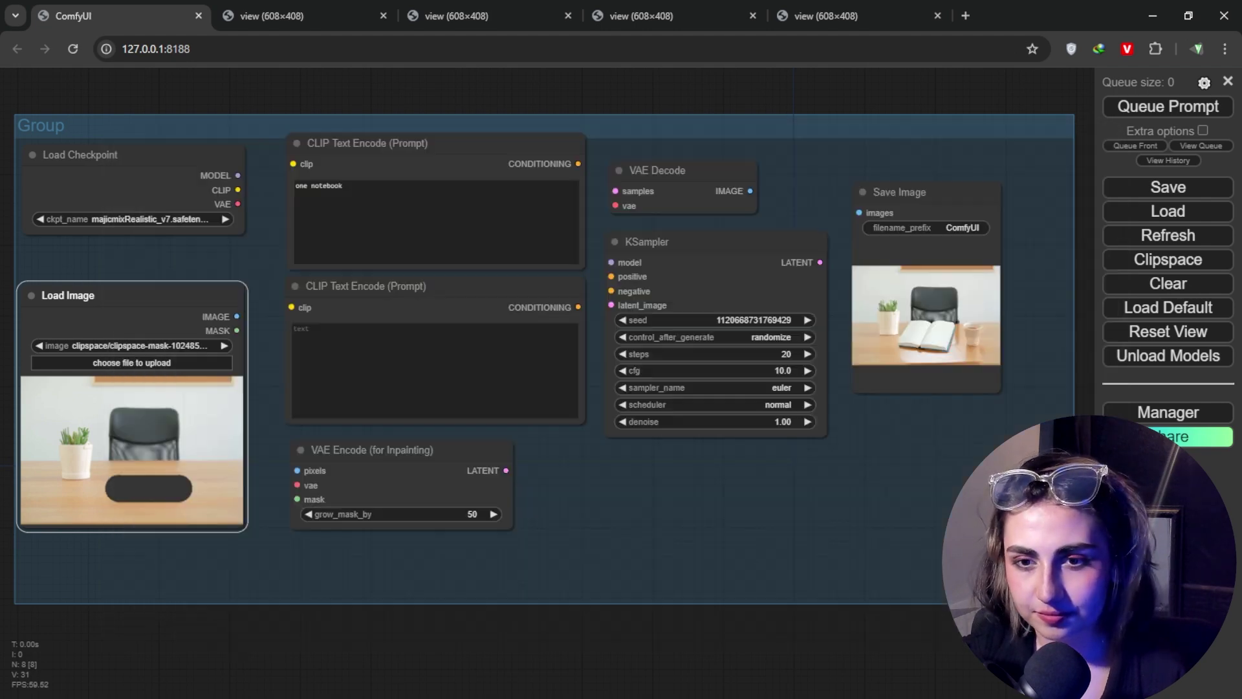
Queue the prompt with the smaller desk mask, view the result from Save Image, and return to the workflow
left_click(1150, 115)
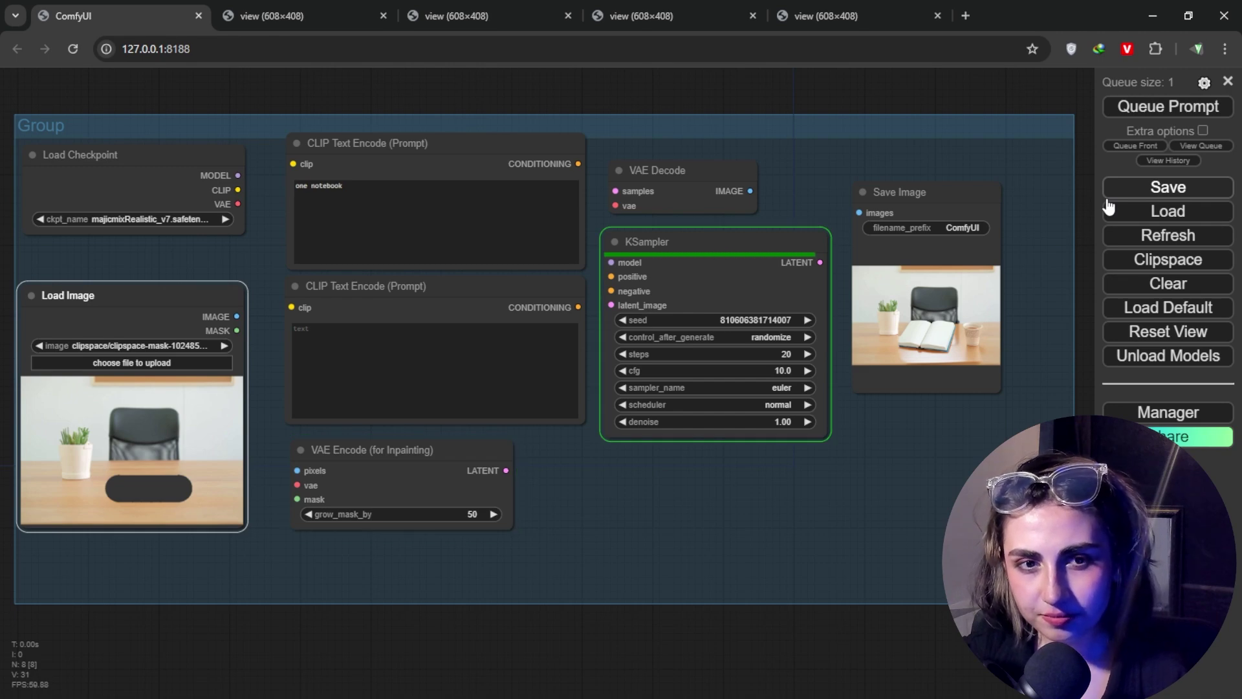
right_click(957, 269)
left_click(980, 289)
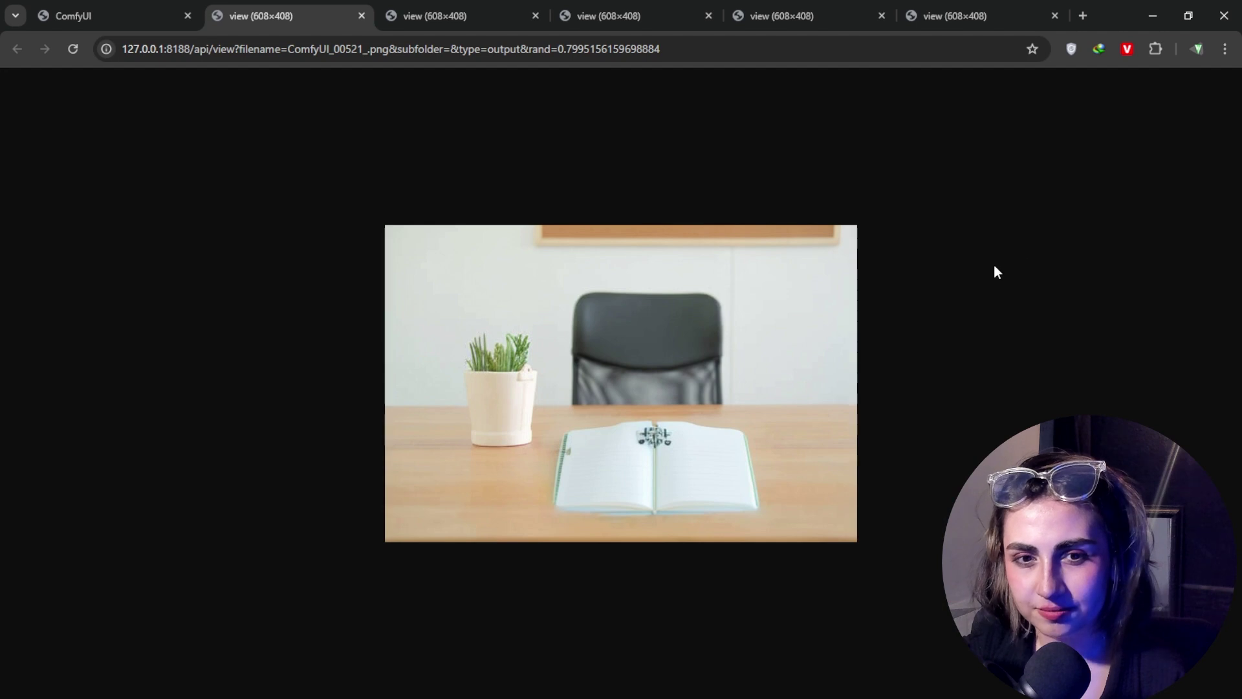
left_click(140, 4)
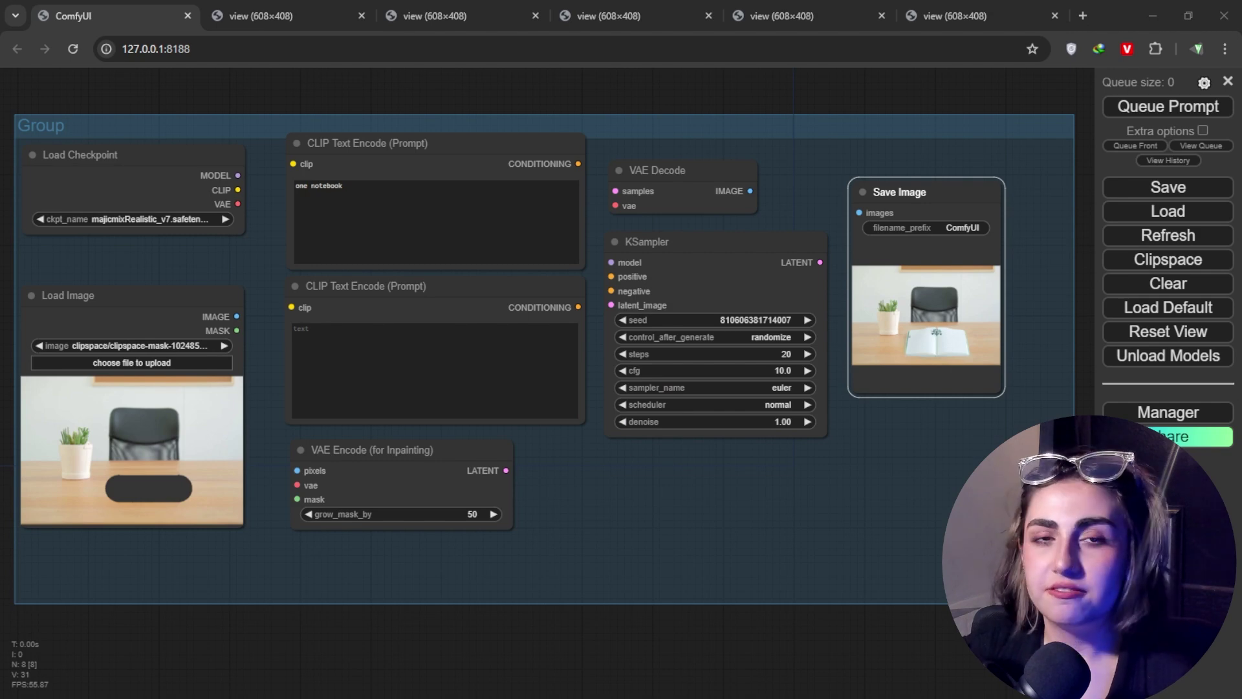
Load the woman's portrait into the Load Image node and mask her lips in the MaskEditor
left_click_drag(4, 428, 166, 428)
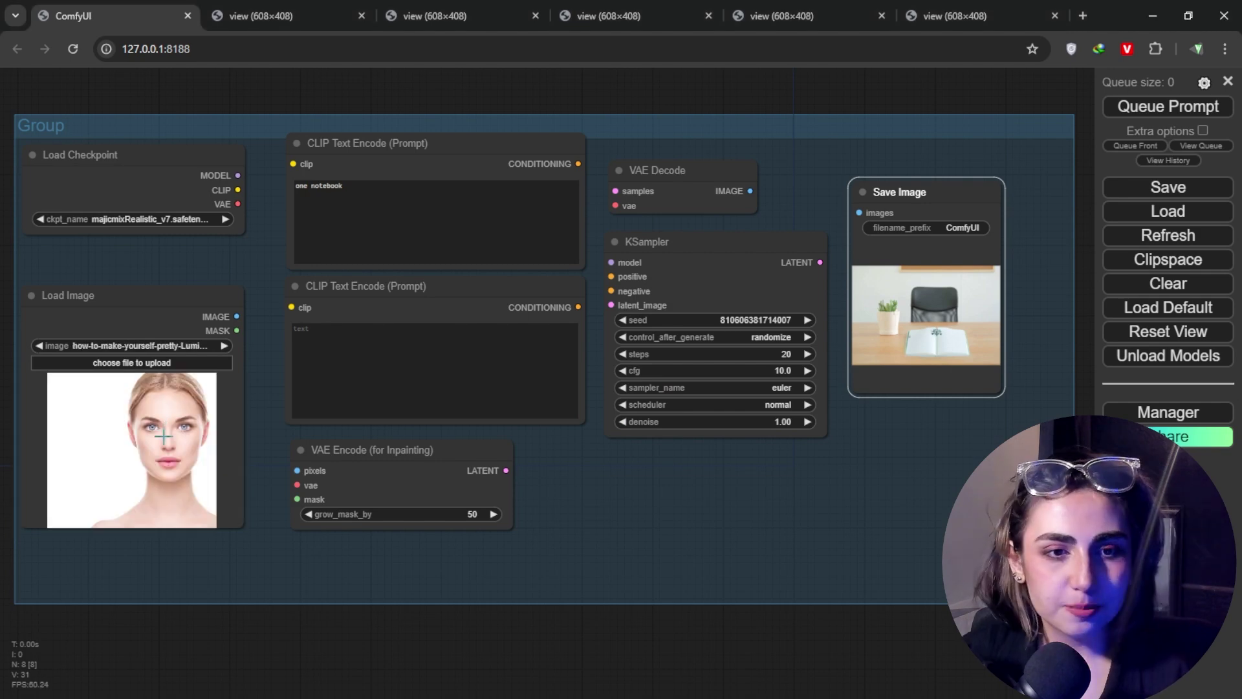
right_click(164, 437)
left_click(206, 611)
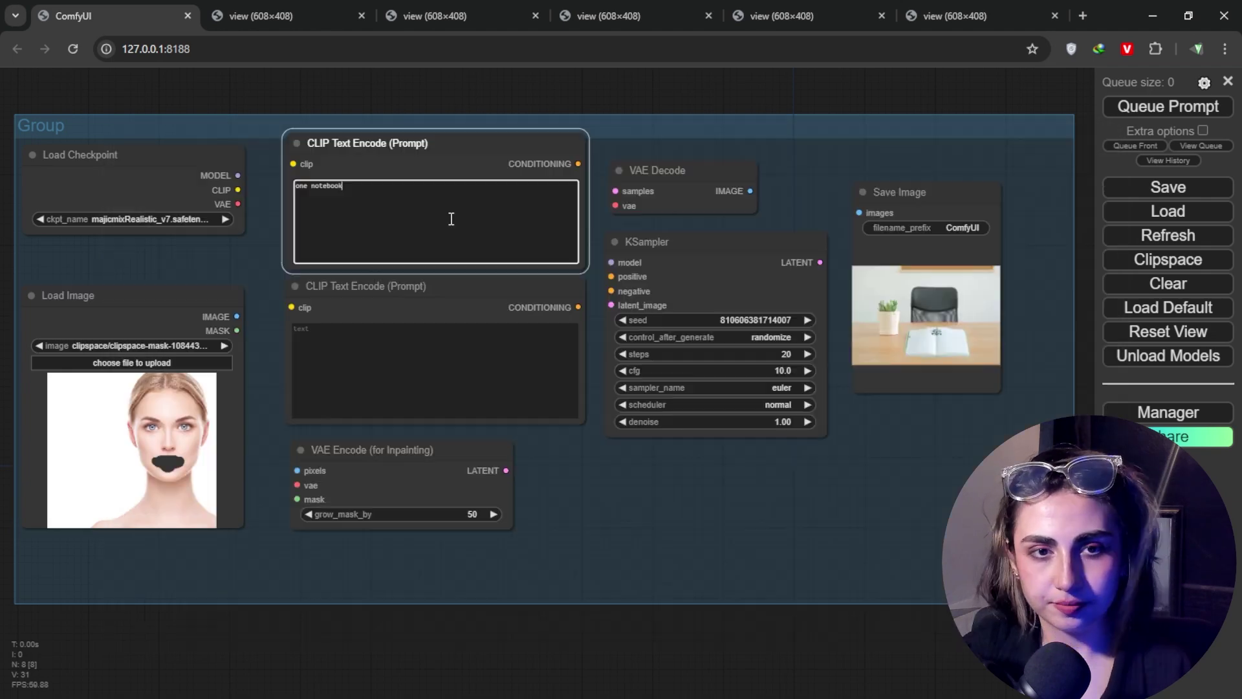
Replace the positive prompt with "big red lips" and queue the prompt
key("ctrl+a")
type("bl")
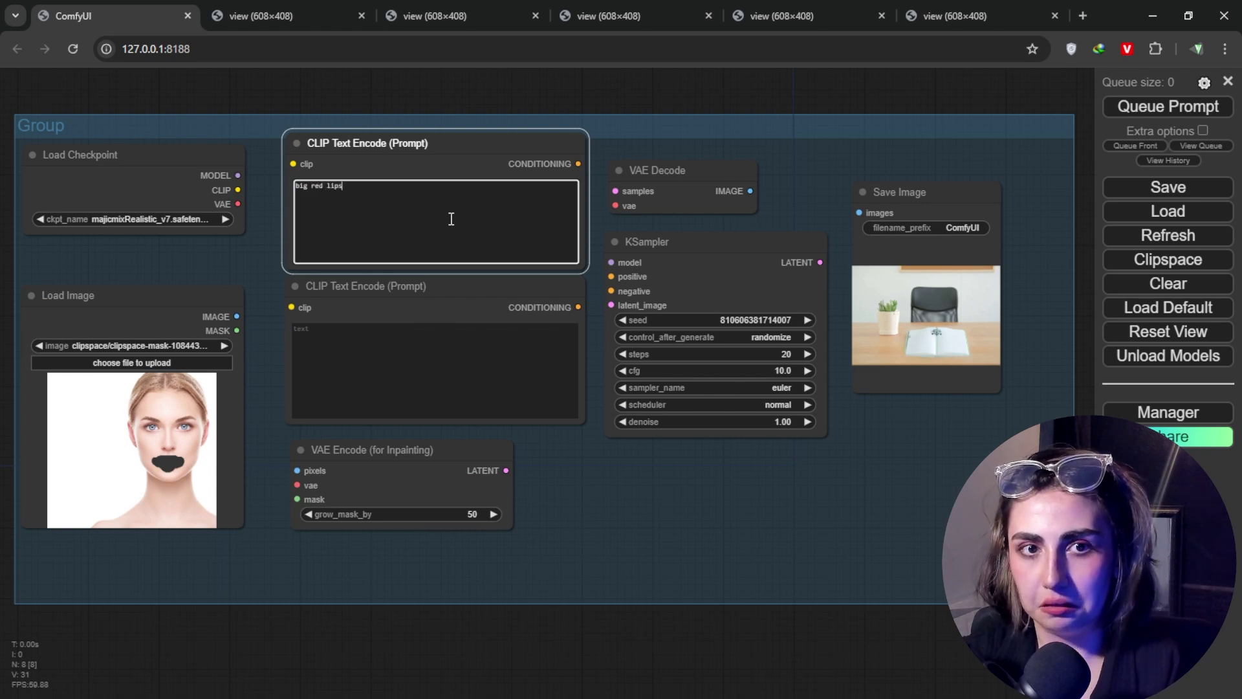
left_click(1187, 109)
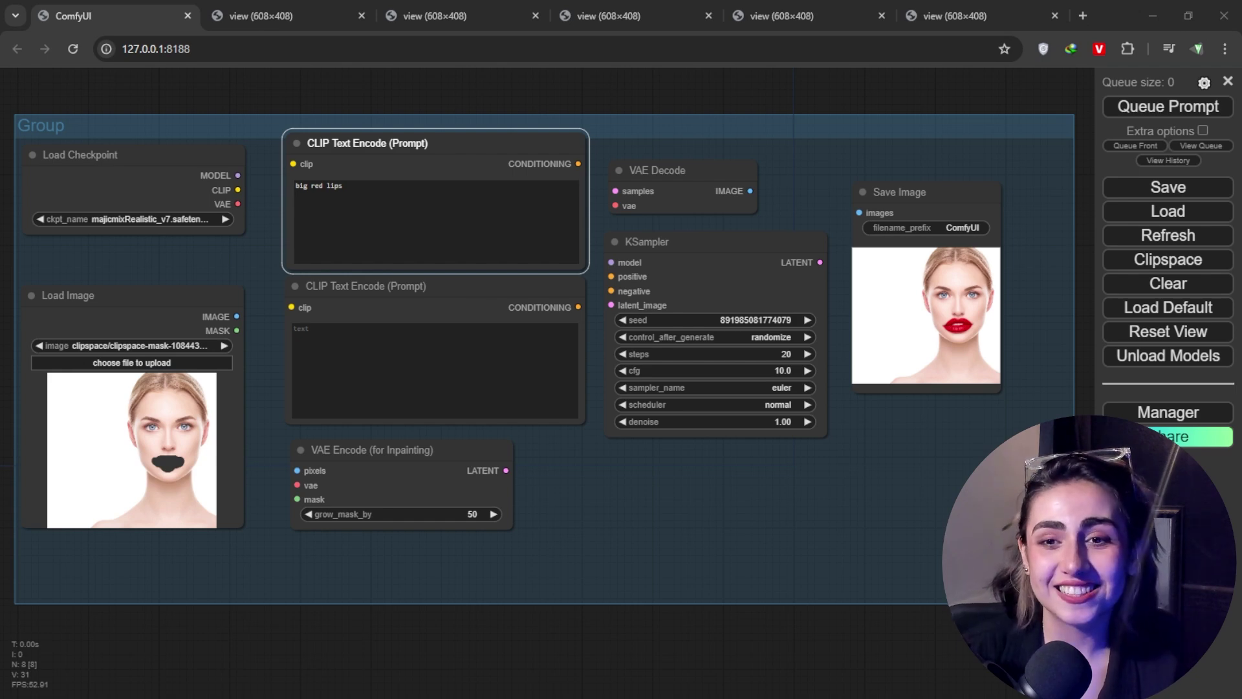
Open the red-lips result from the Save Image node, inspect the lips at full size, and return to the workflow
right_click(932, 253)
left_click(963, 256)
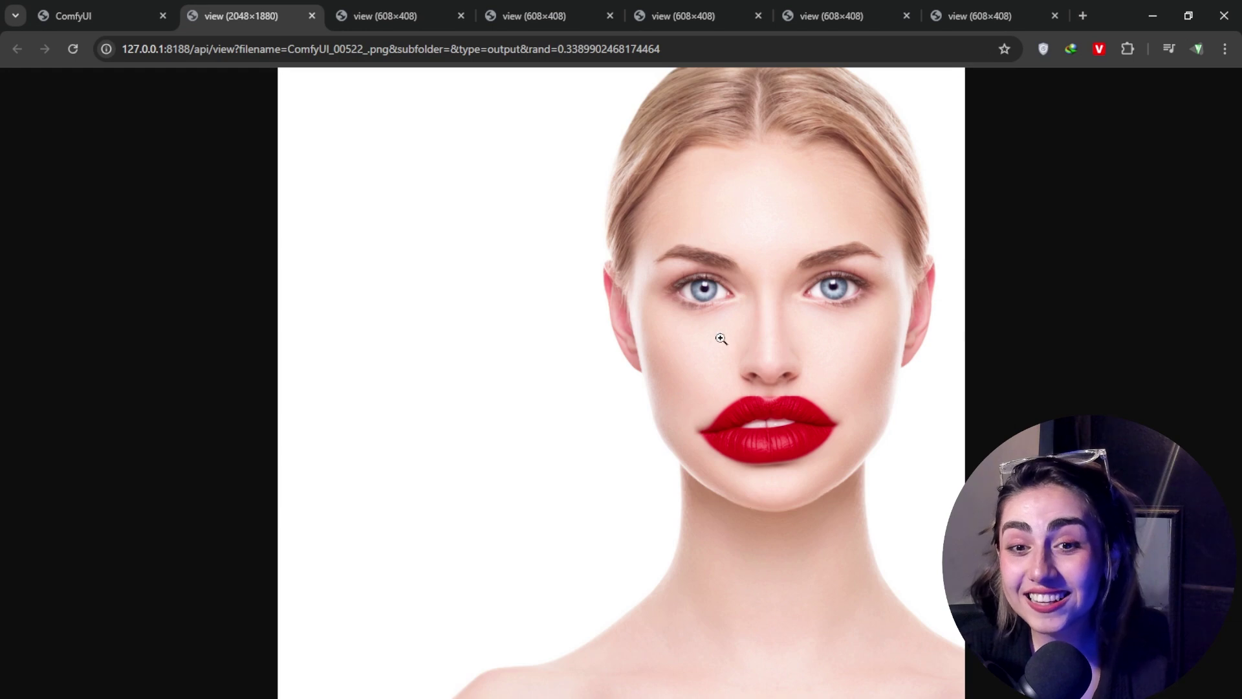
left_click(786, 444)
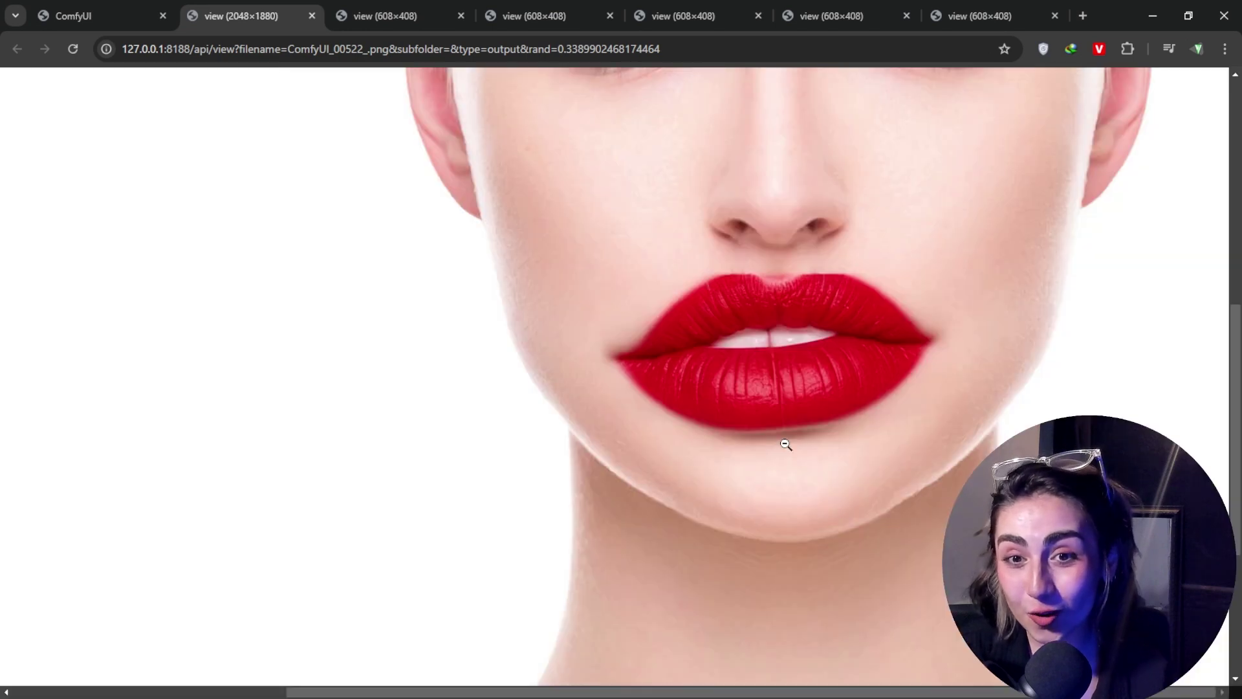
left_click(809, 409)
left_click(808, 409)
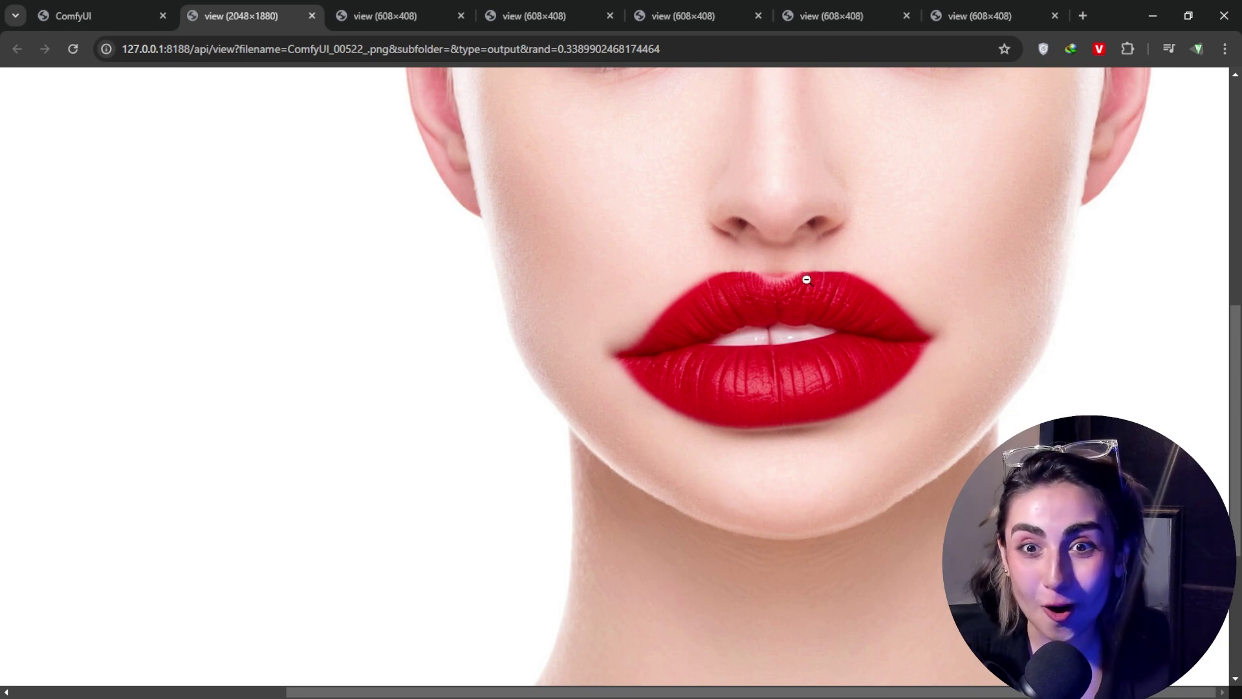
left_click(107, 2)
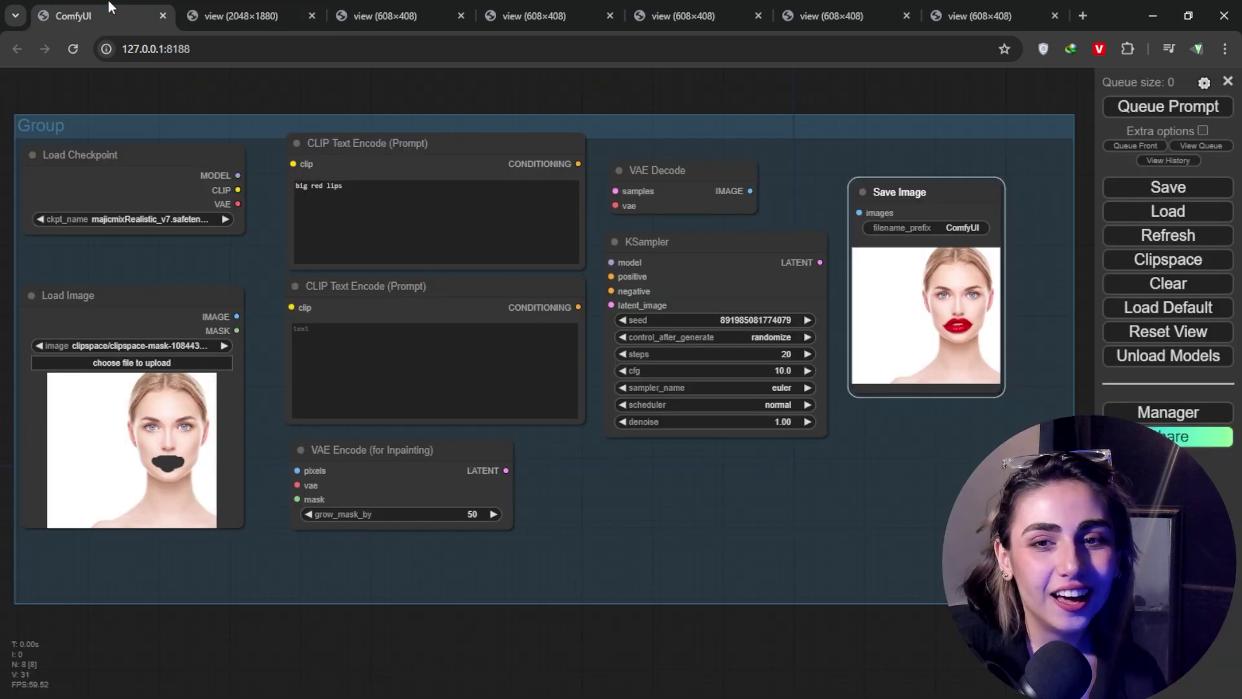
Set grow_mask_by to 10 on the VAE Encode (for Inpainting) node
left_click(479, 514)
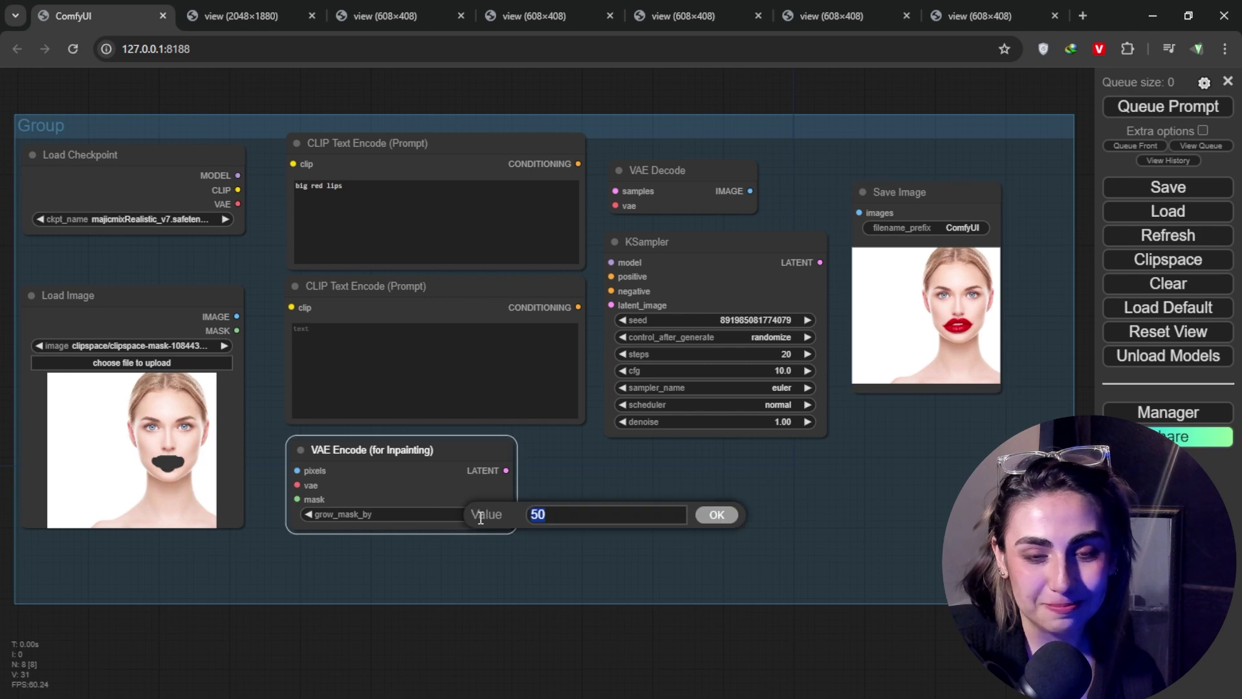
type("10")
key("Return")
Review the lip mask of the Load Image node in the MaskEditor and close it without editing
left_click(166, 454)
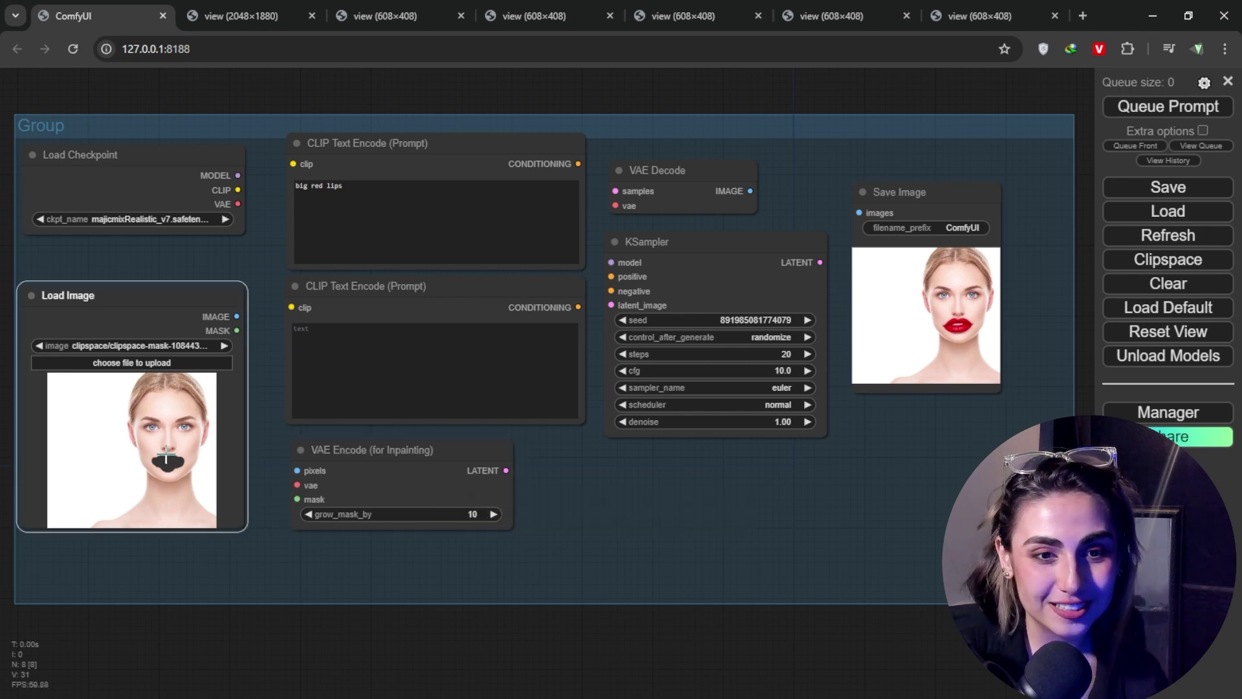
right_click(166, 454)
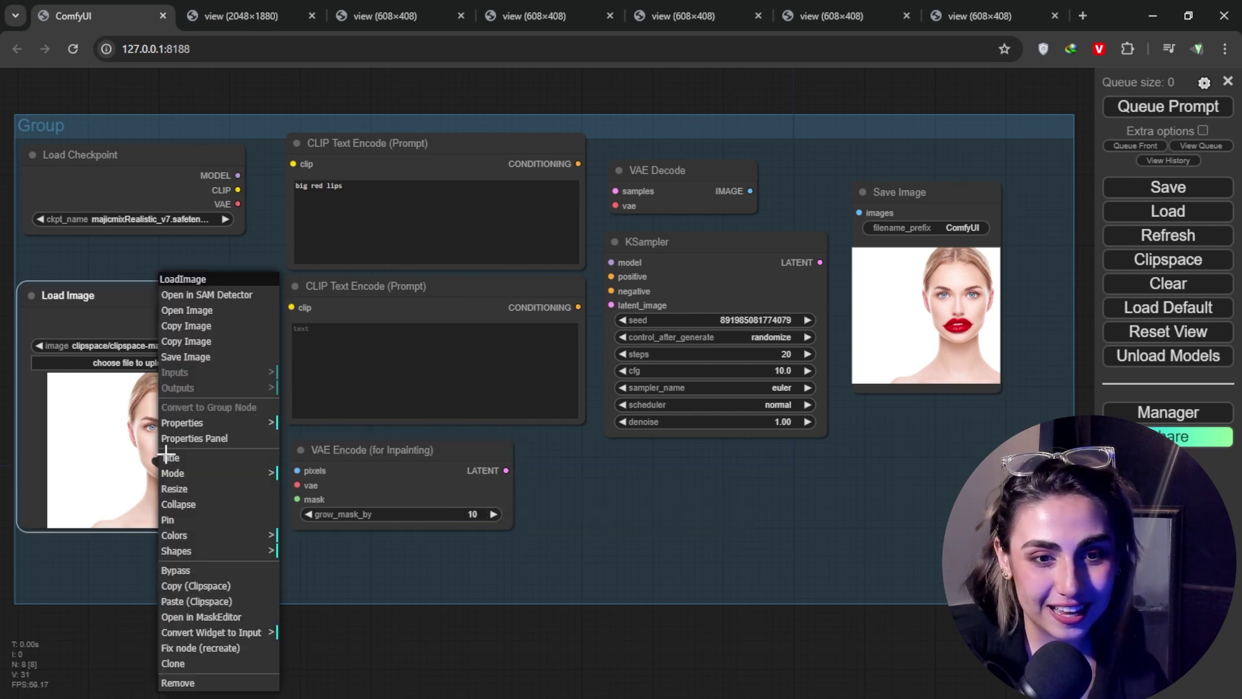
left_click(217, 617)
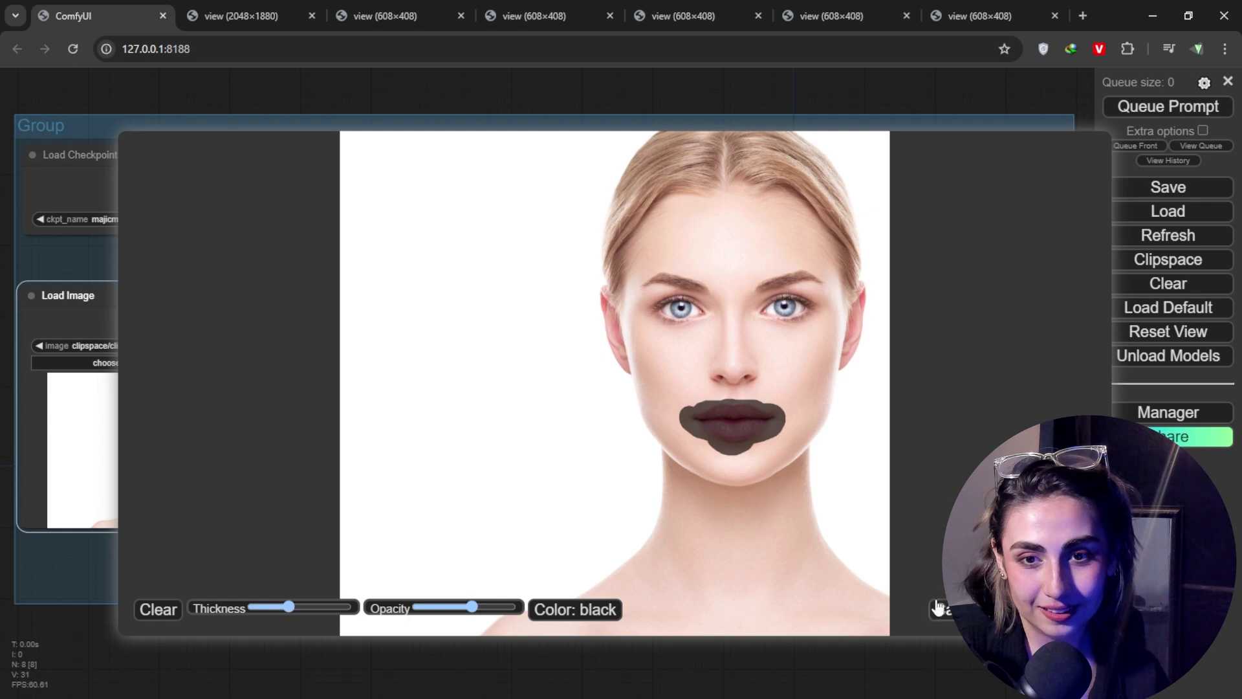
left_click(938, 608)
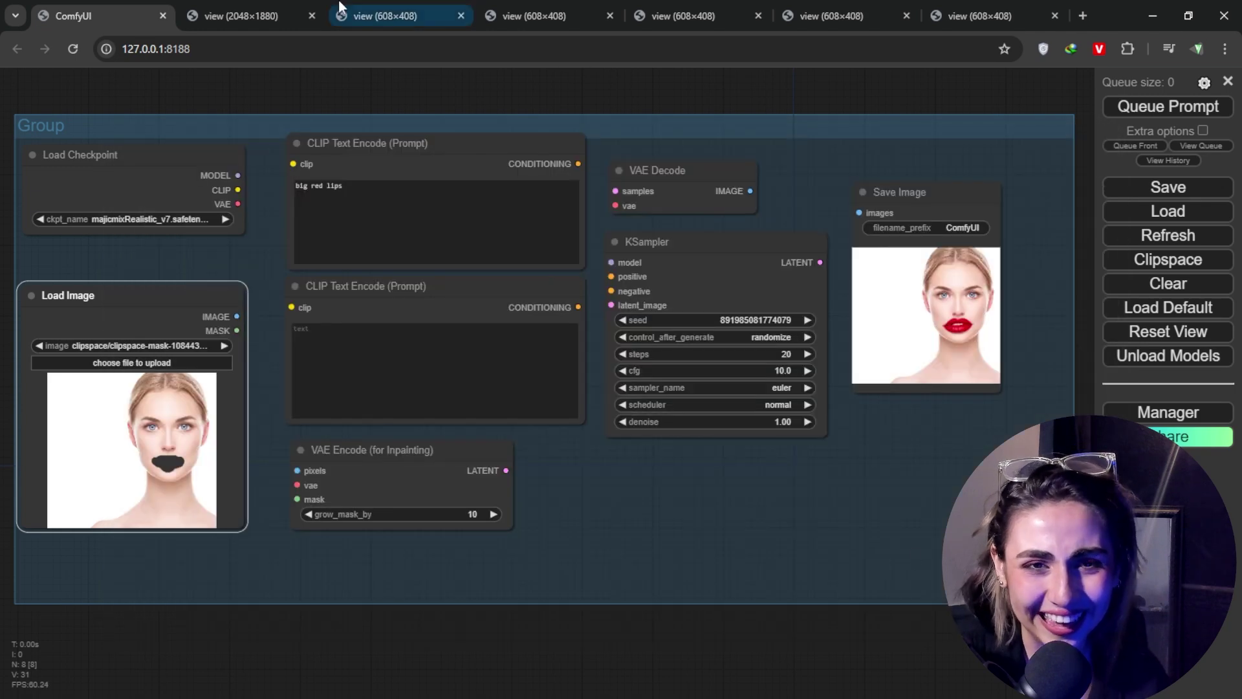
Check the earlier red-lips result once more and queue the prompt with the reduced mask growth
left_click(299, 7)
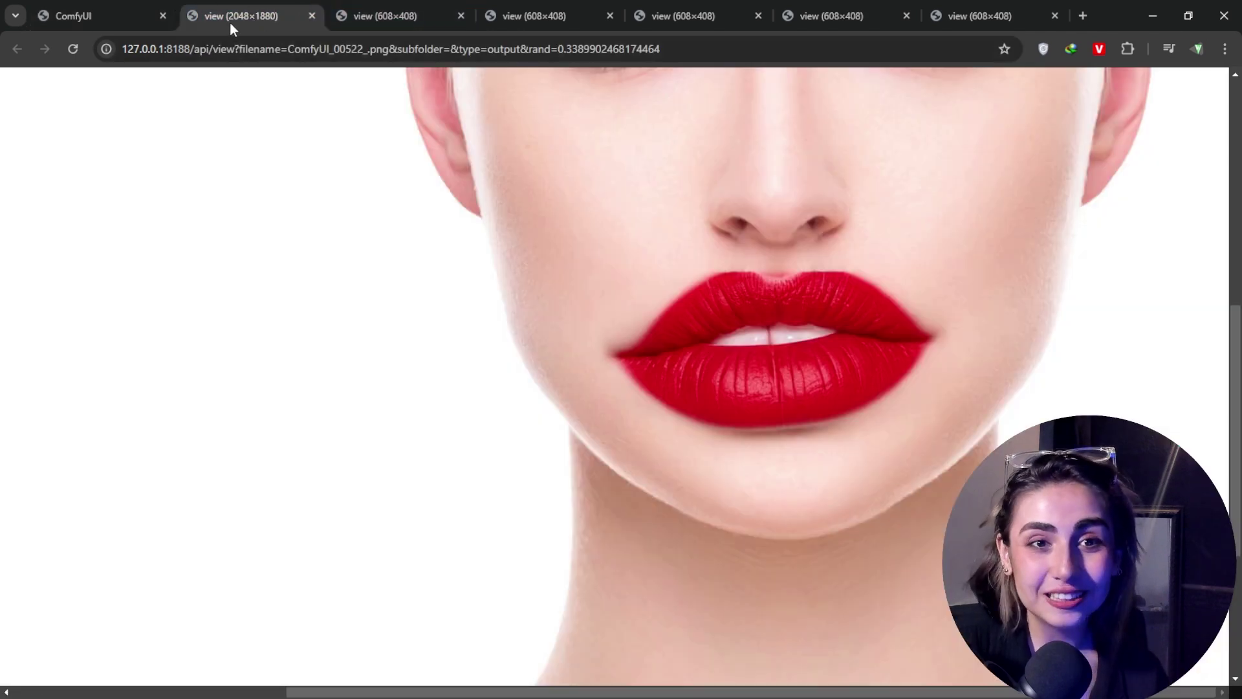
left_click(92, 14)
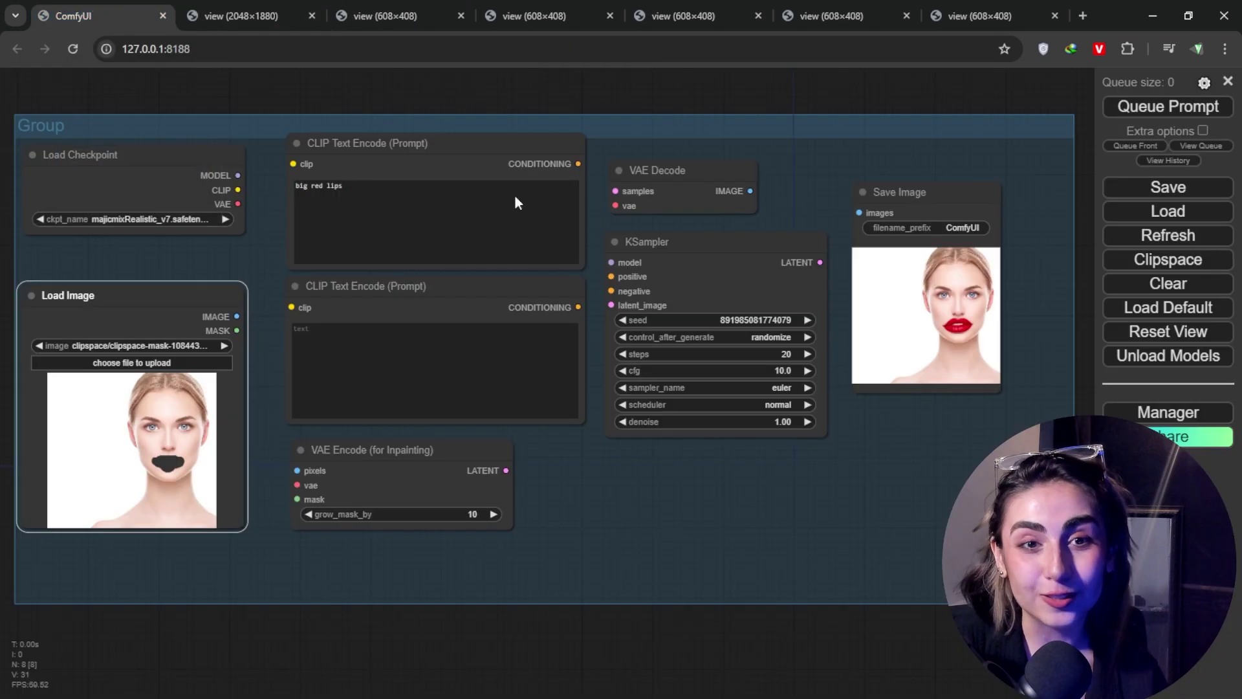
key("ctrl+Return")
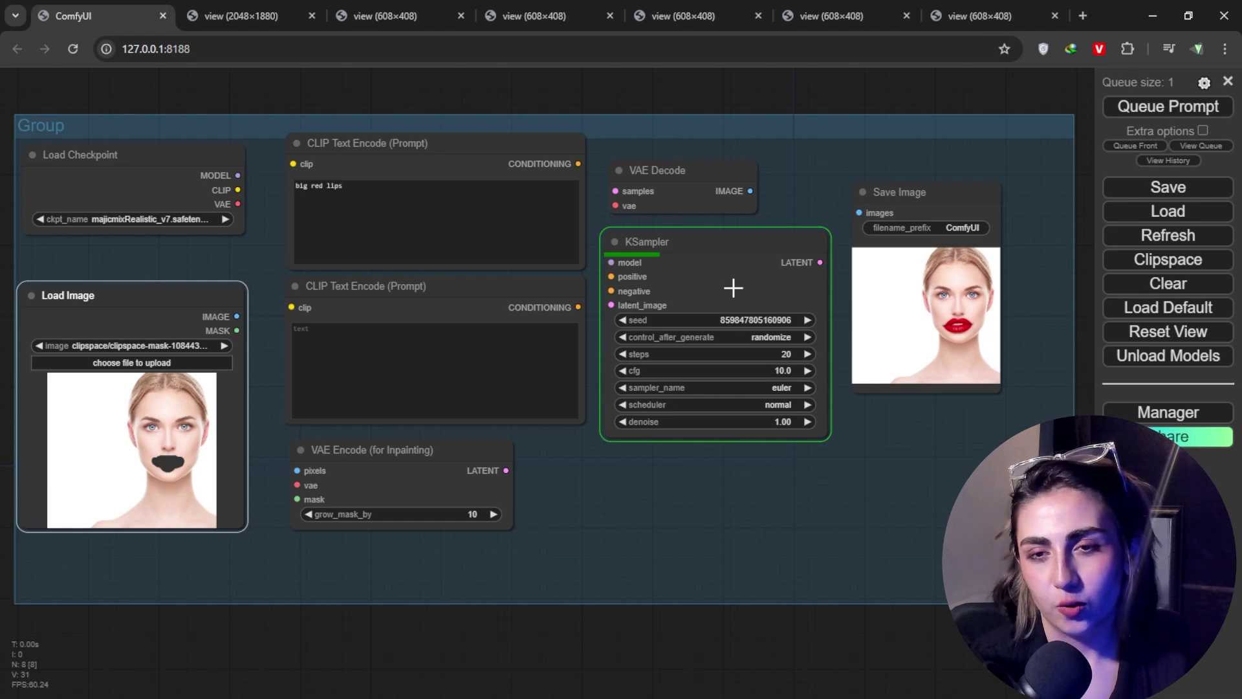
Examine the earlier red-lips result up close, comparing the size of the lips with the mask in the workflow
left_click(232, 14)
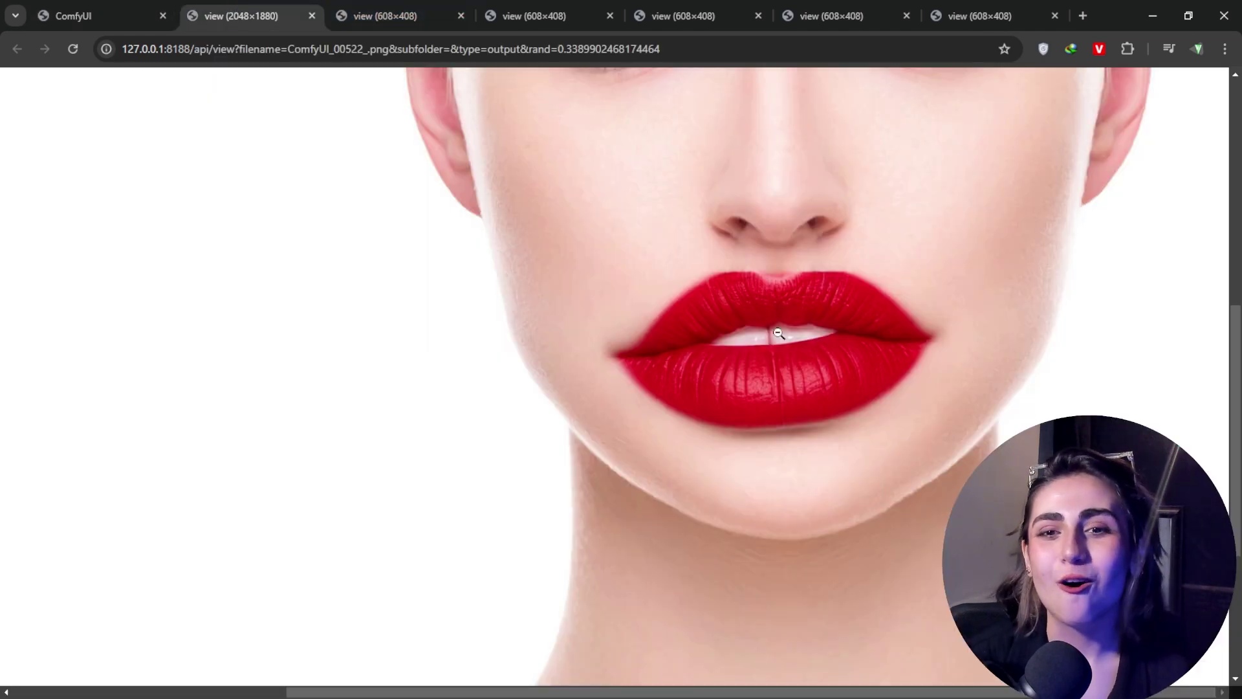
scroll(905, 291, "down", 3)
scroll(890, 194, "up", 10)
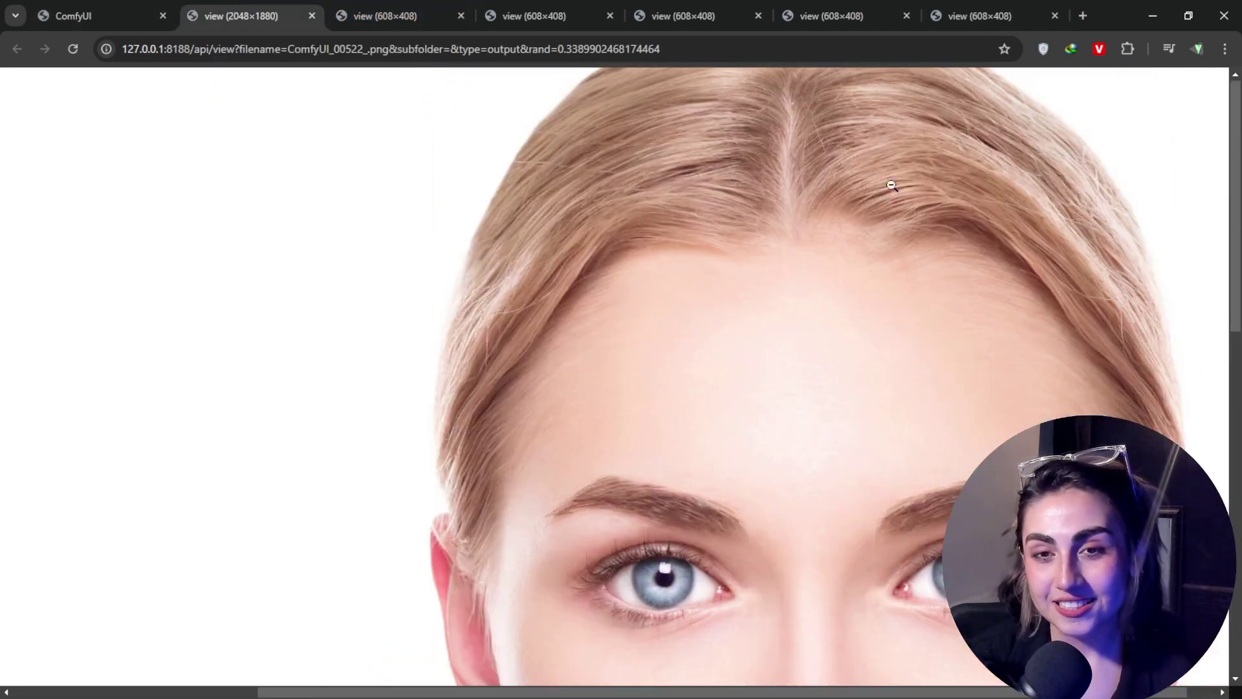
scroll(912, 343, "down", 1)
scroll(912, 343, "down", 4)
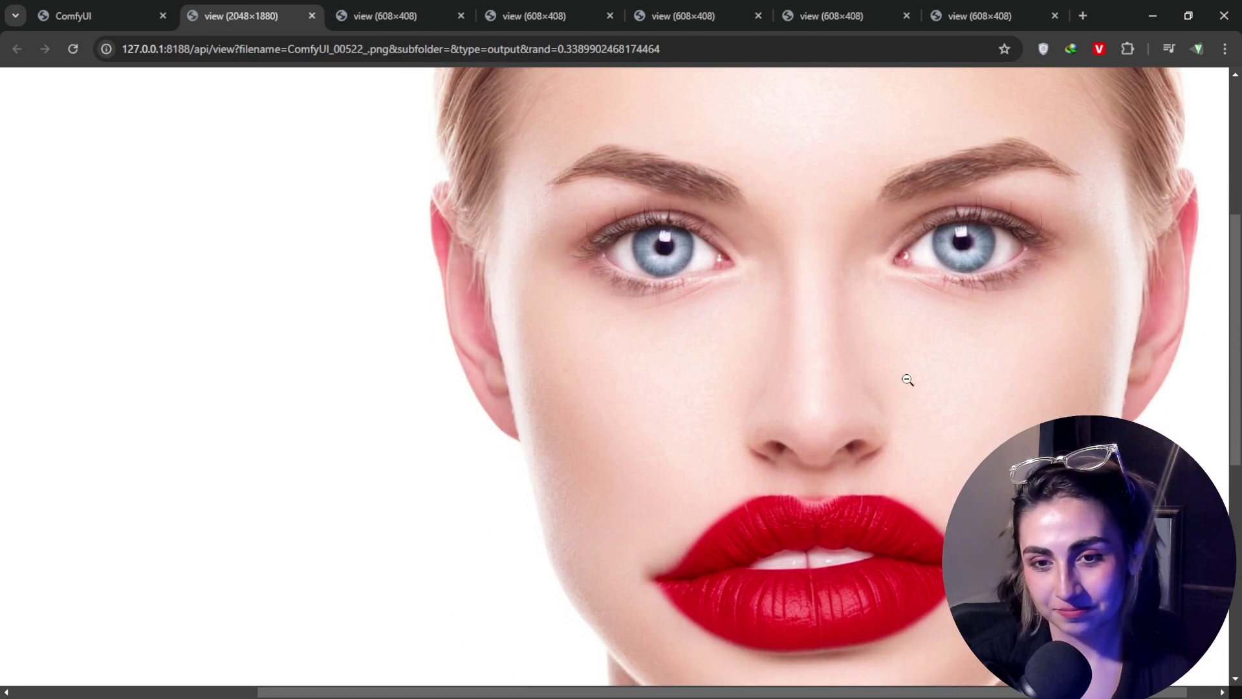
left_click(696, 546)
left_click(800, 418)
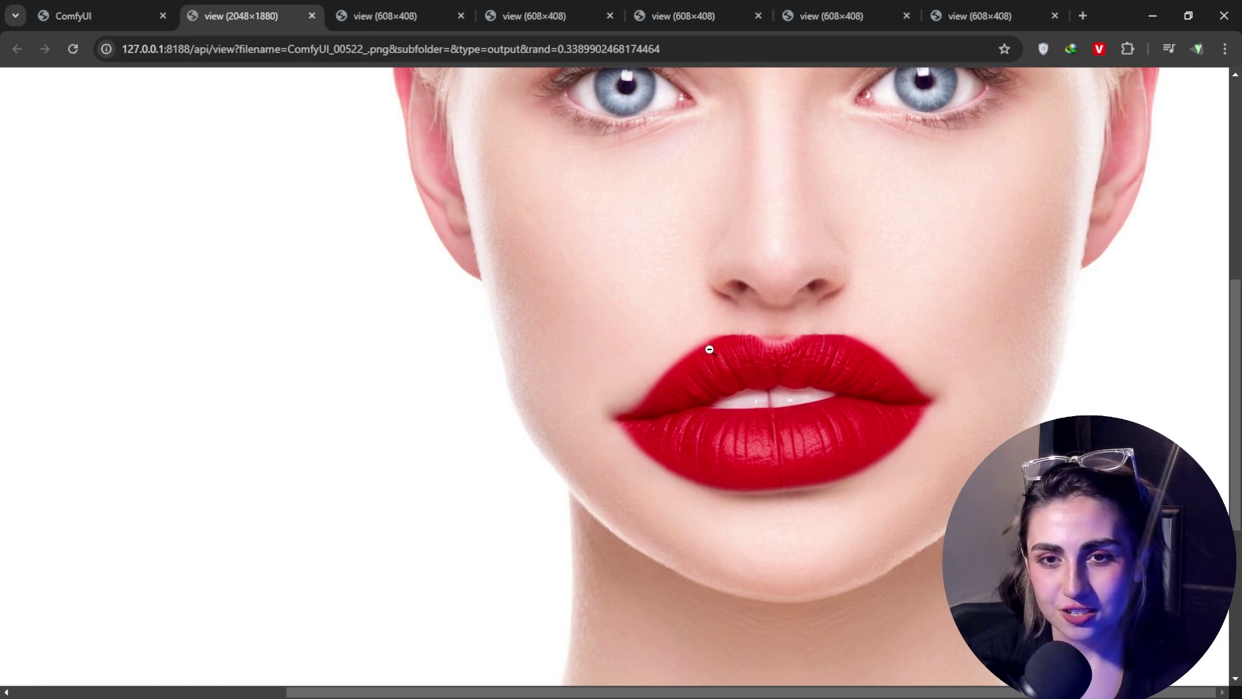
left_click(118, 15)
right_click(163, 477)
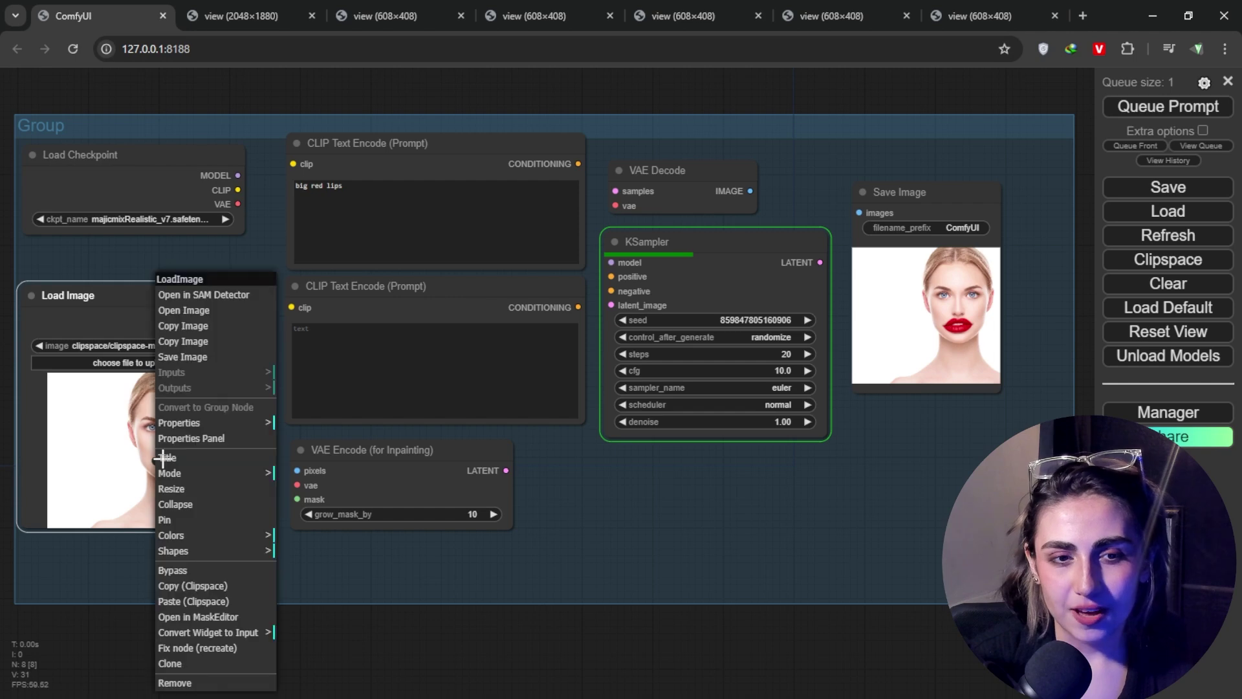
left_click(830, 505)
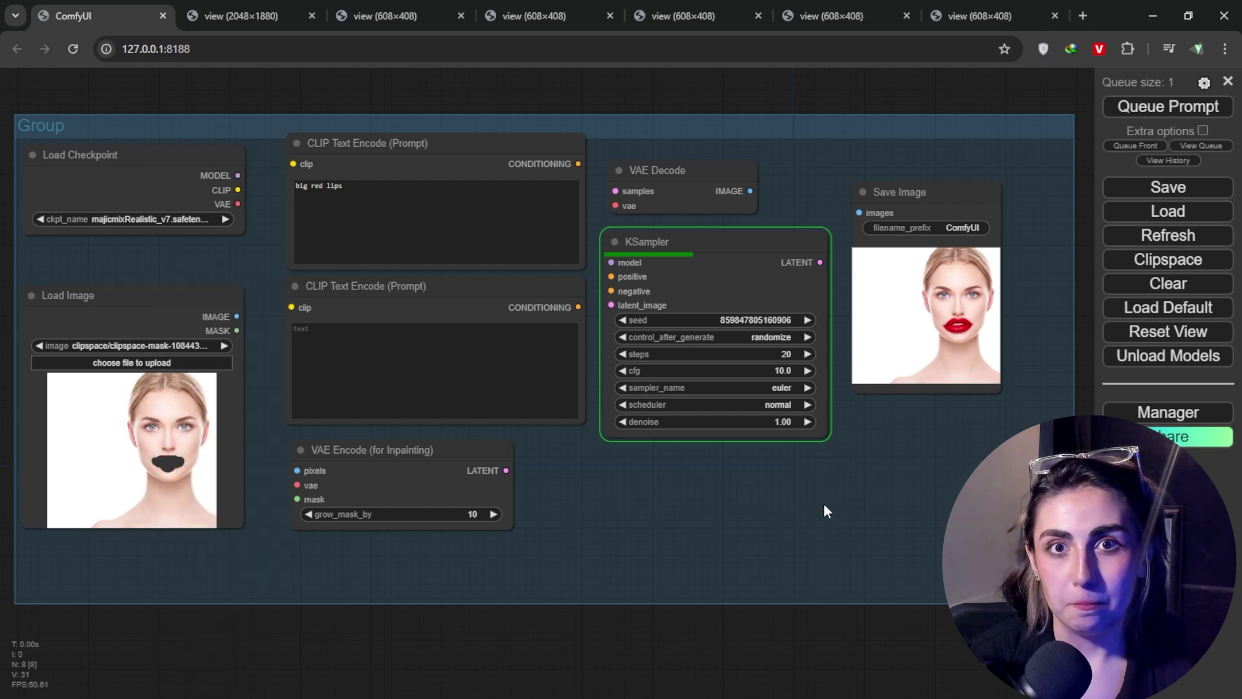
left_click(253, 4)
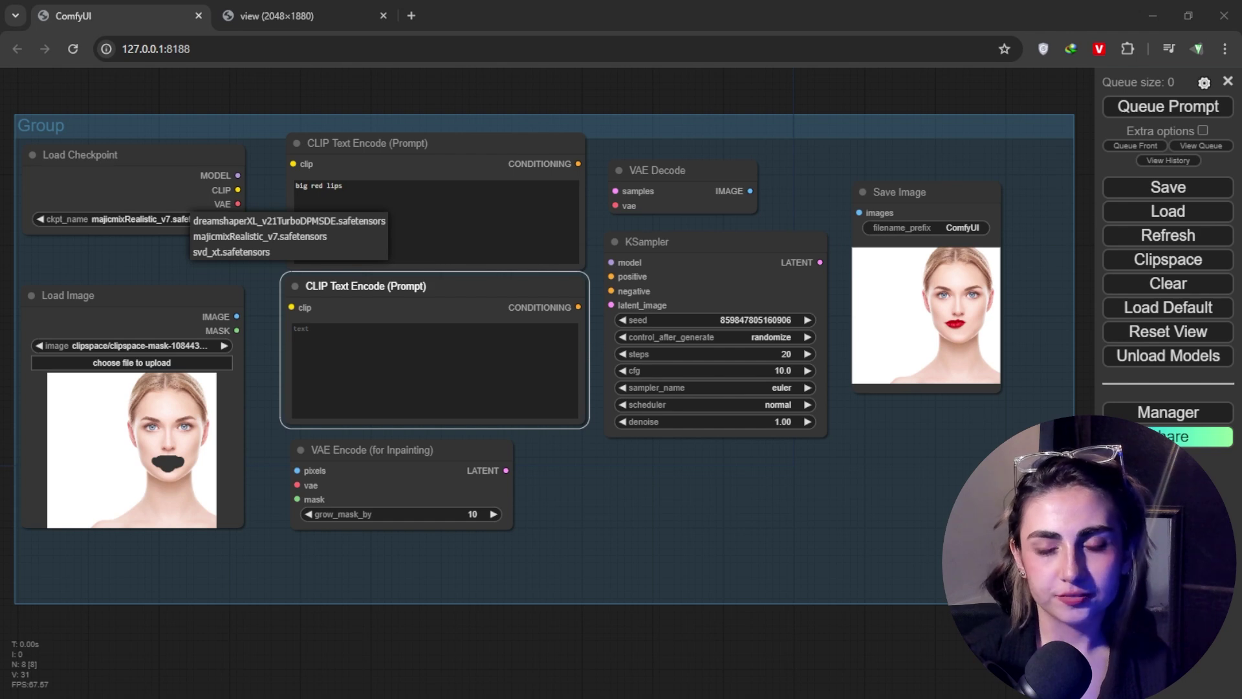
Open the newly generated lips image from the Save Image node, inspect the lips up close, and return to the workflow
right_click(860, 256)
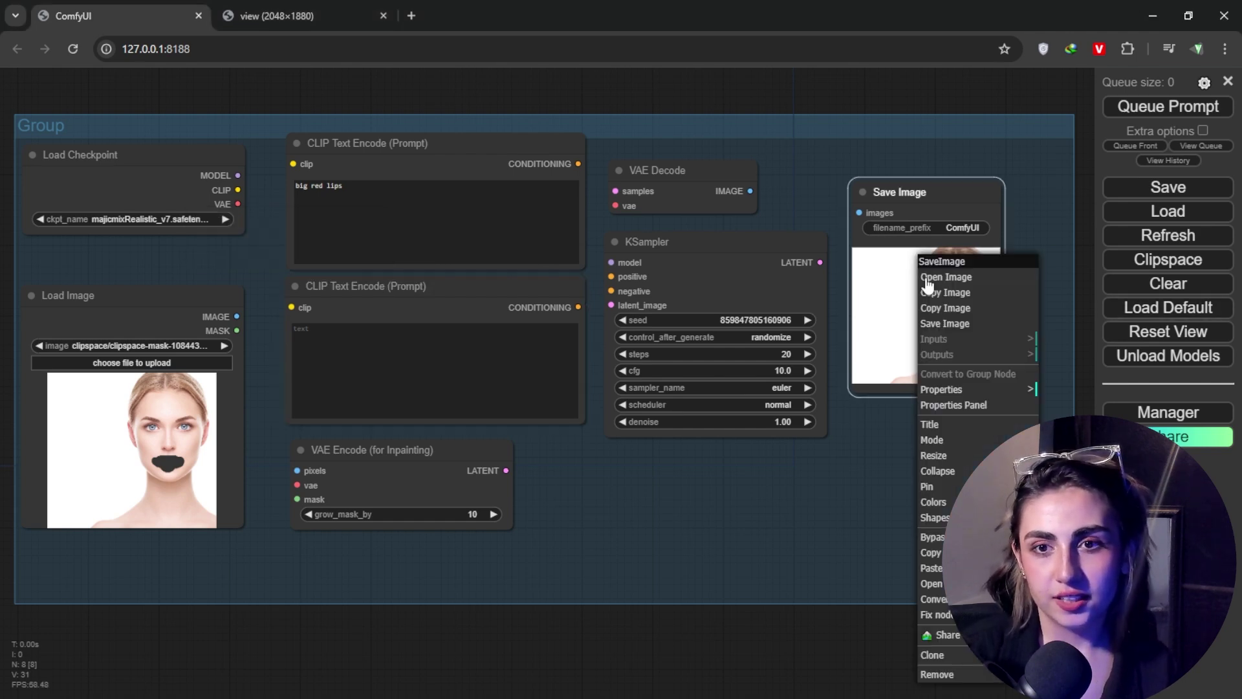
left_click(965, 273)
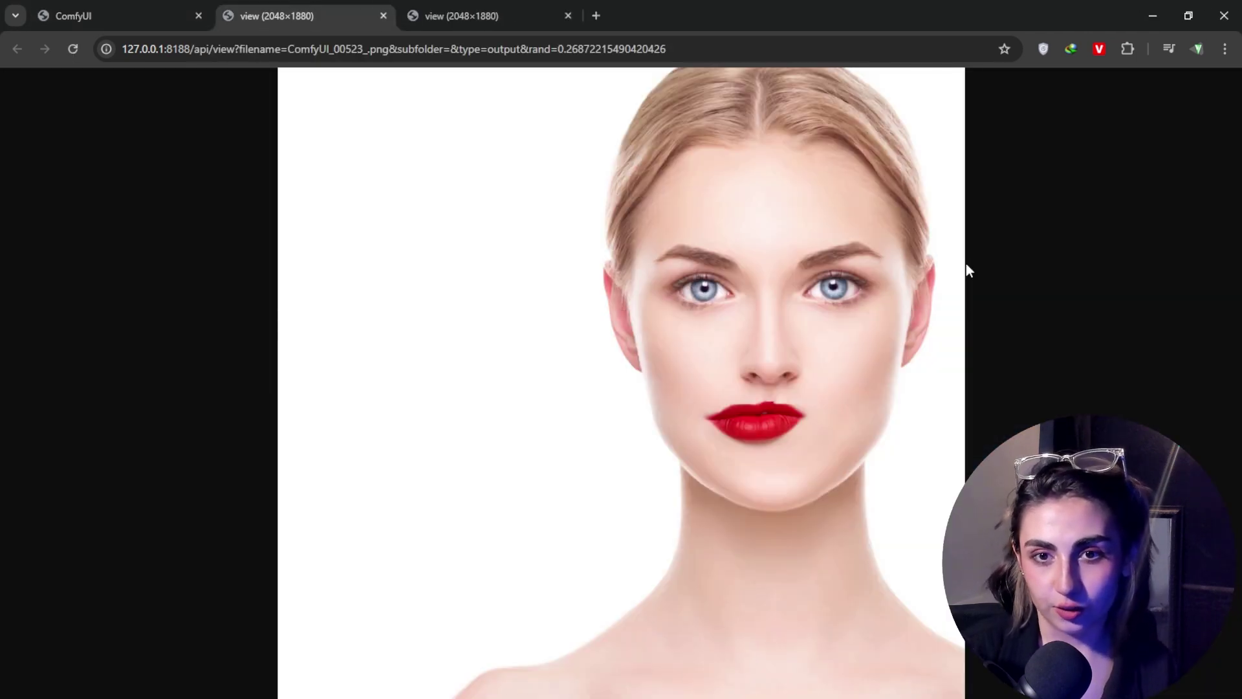
left_click(733, 430)
left_click(827, 327)
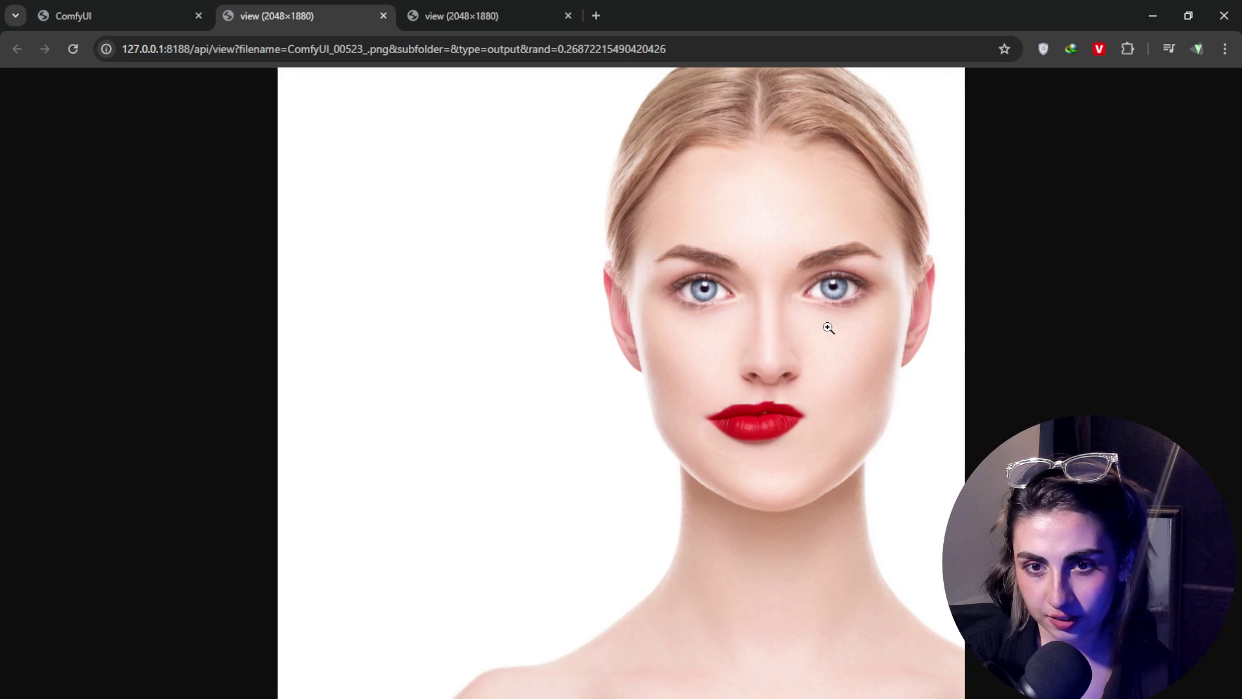
left_click(816, 409)
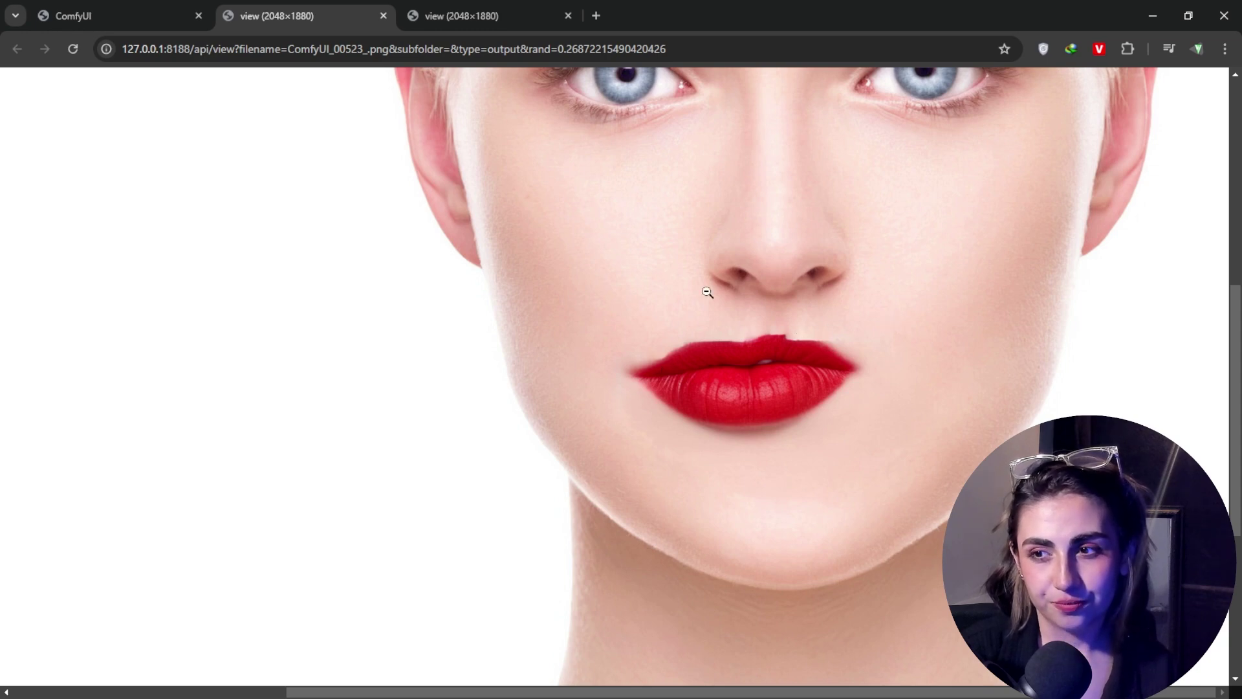
left_click(126, 14)
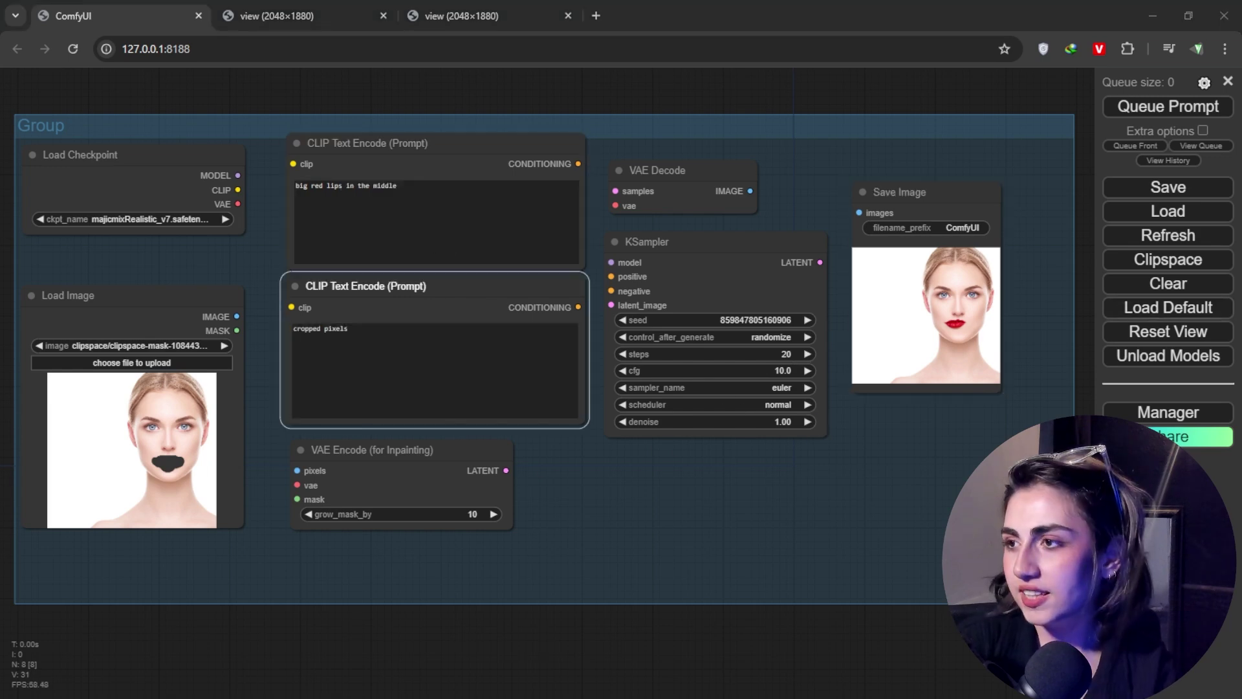
Load the brown-eyed woman's portrait into the Load Image node, mask a round spot below each ear, and save the mask
left_click_drag(67, 257, 162, 385)
right_click(107, 420)
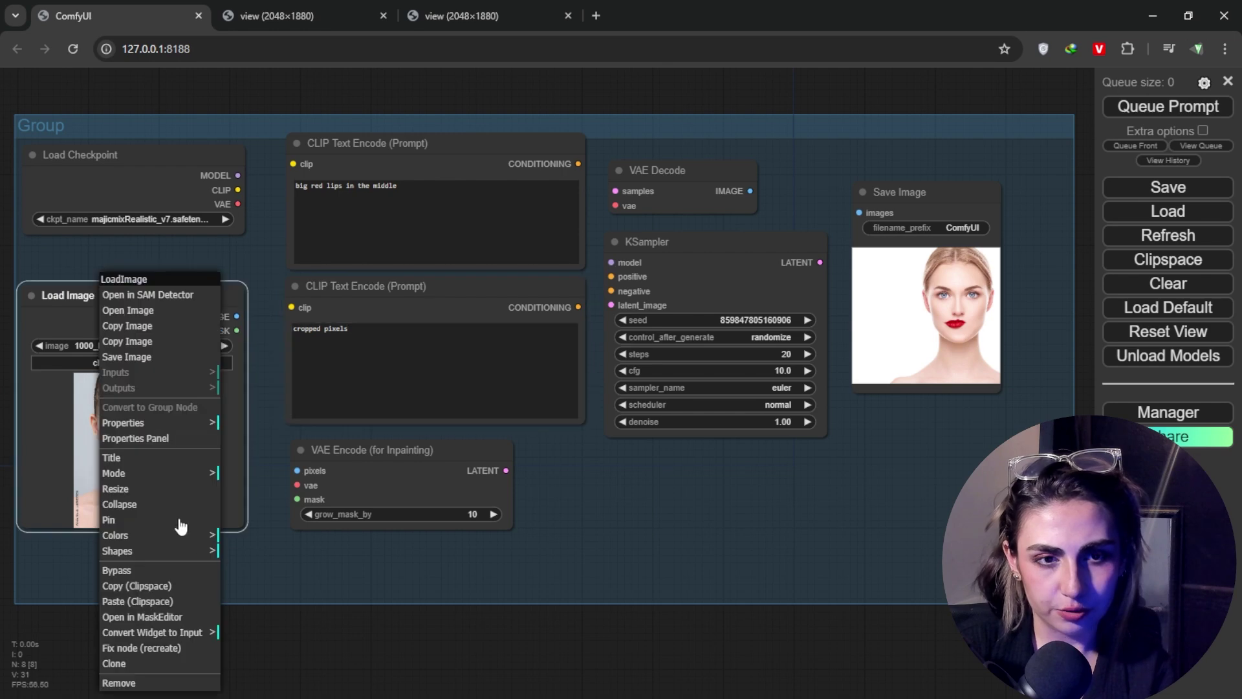
left_click(146, 618)
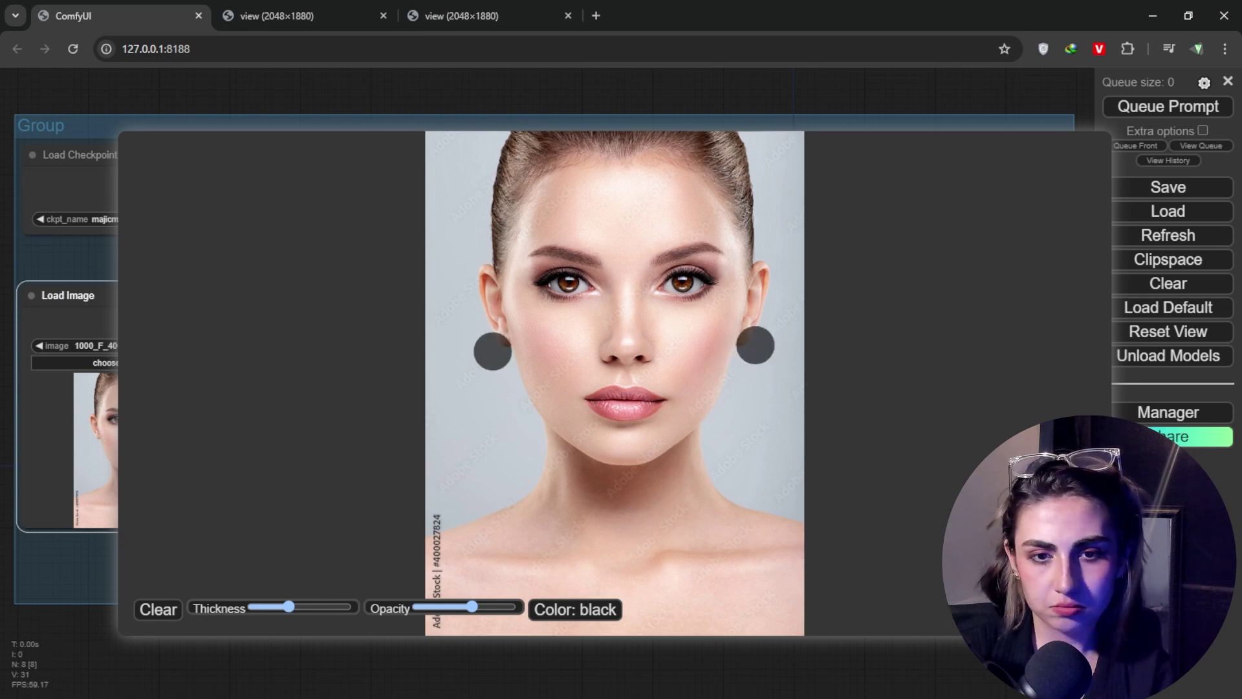
left_click(1060, 609)
Replace the positive prompt with "cold hoop earings" and queue the prompt
left_click(408, 201)
key("ctrl+a")
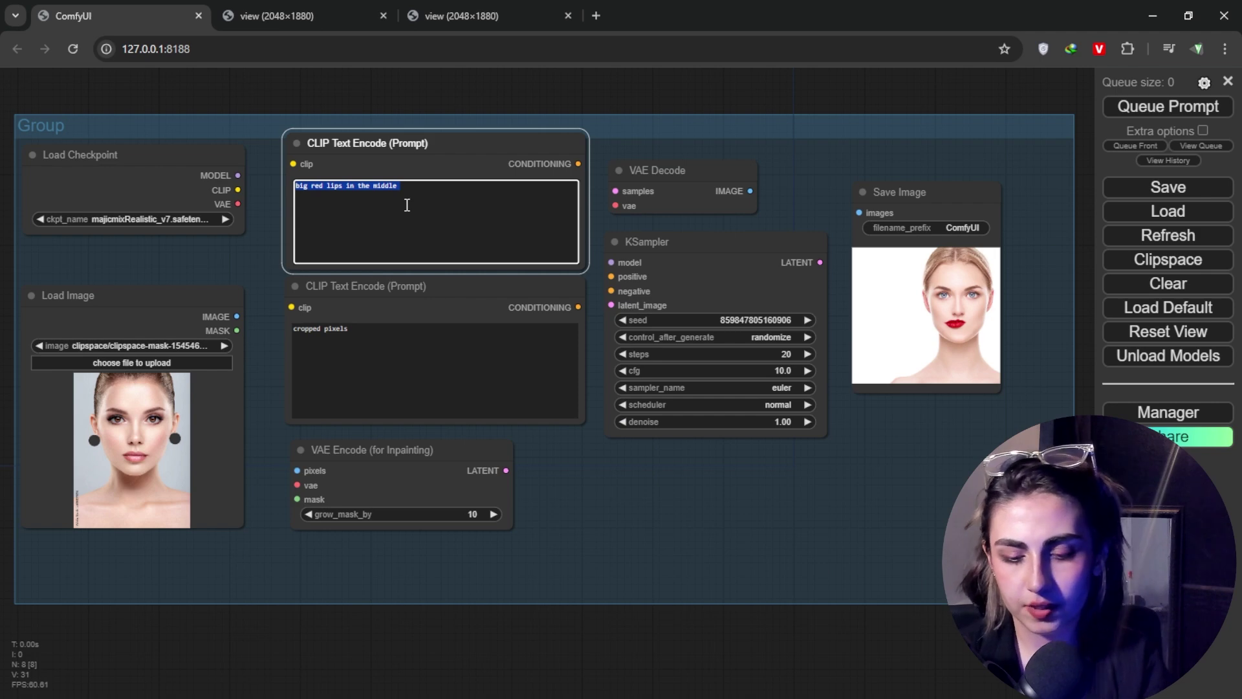
type("cold hoop")
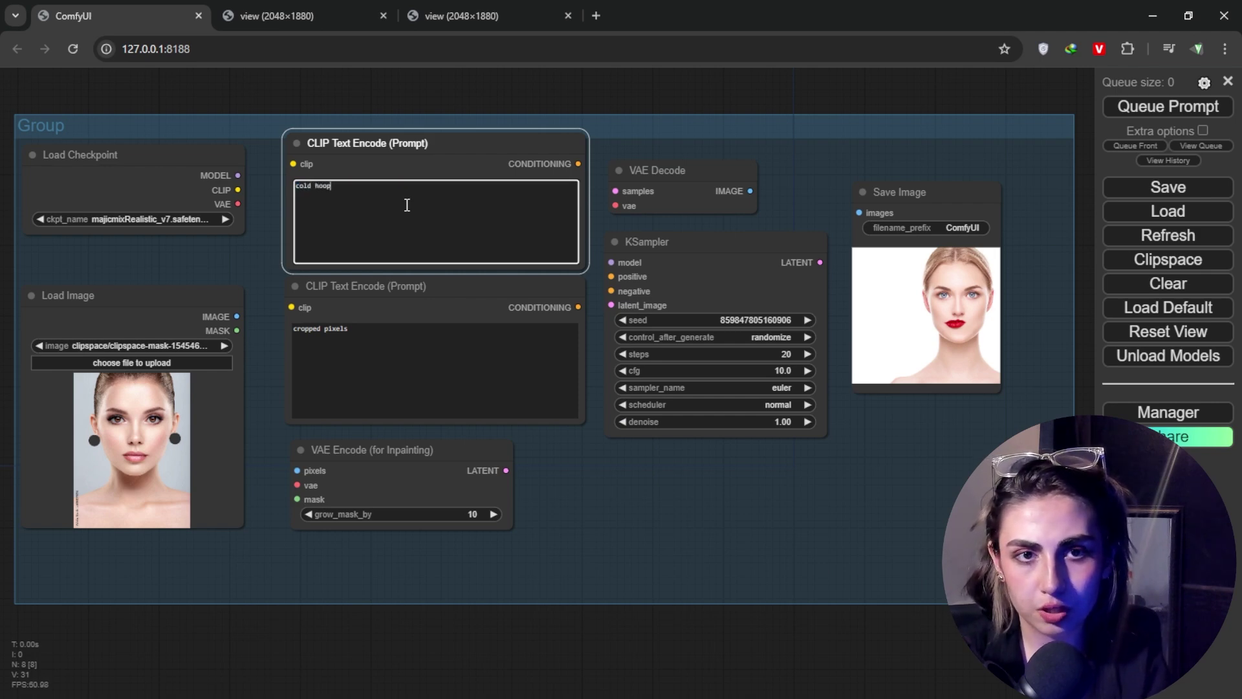
type(" earings")
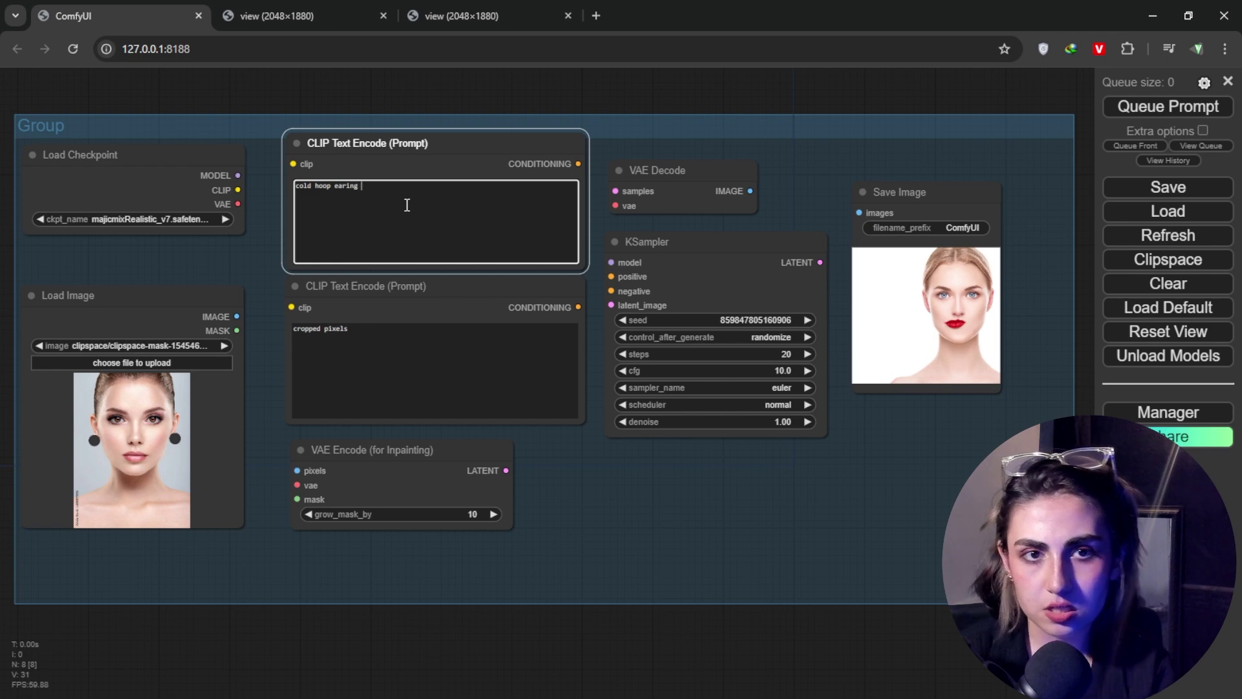
key("ctrl+Return")
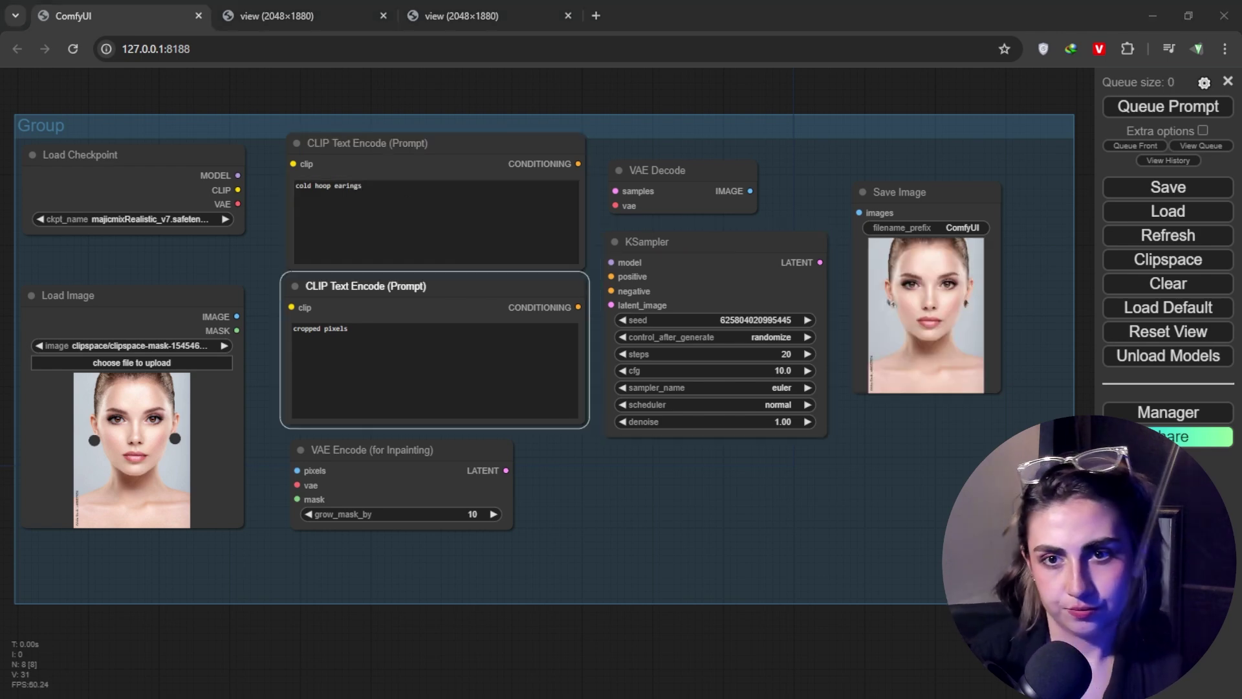
Open the earrings result from the Save Image node and inspect both ears up close
right_click(931, 288)
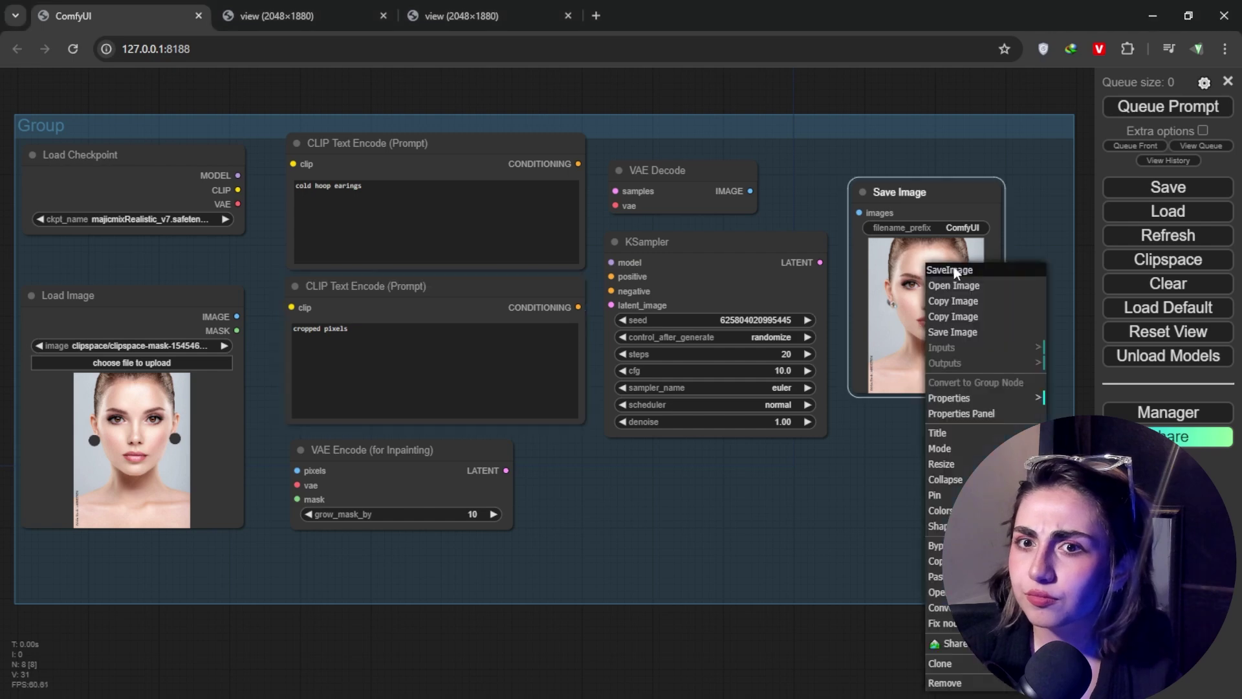
left_click(954, 285)
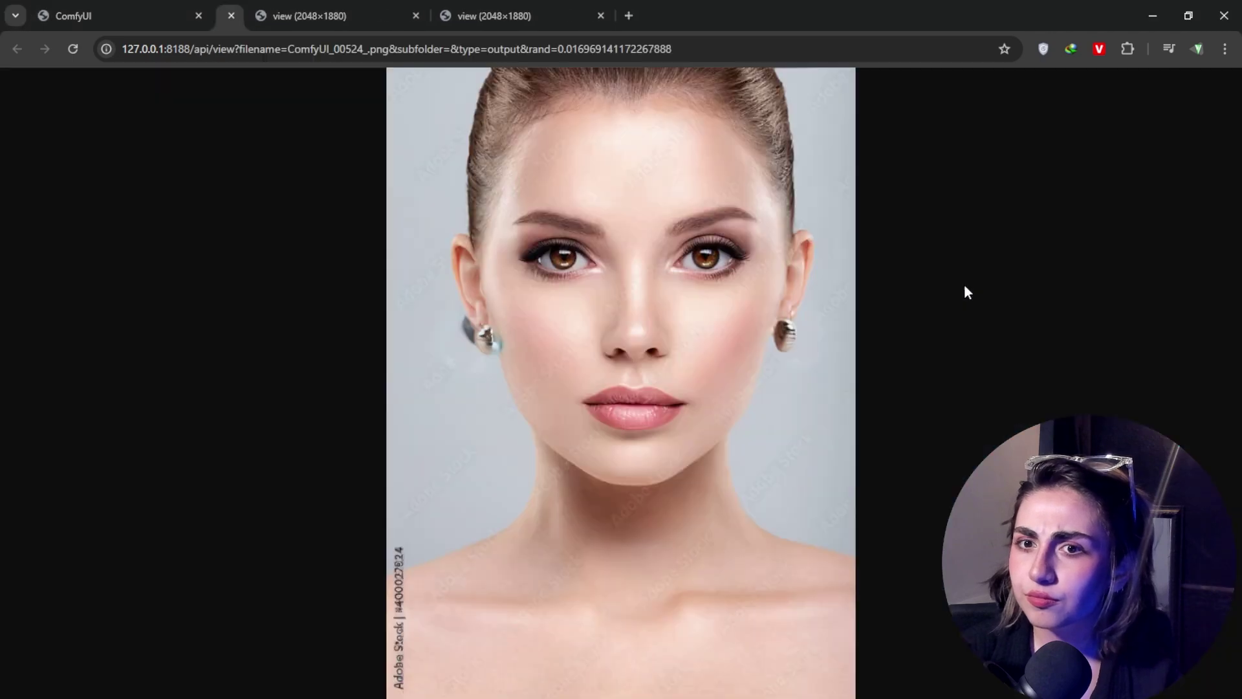
right_click(685, 330)
left_click(633, 327)
left_click(458, 395)
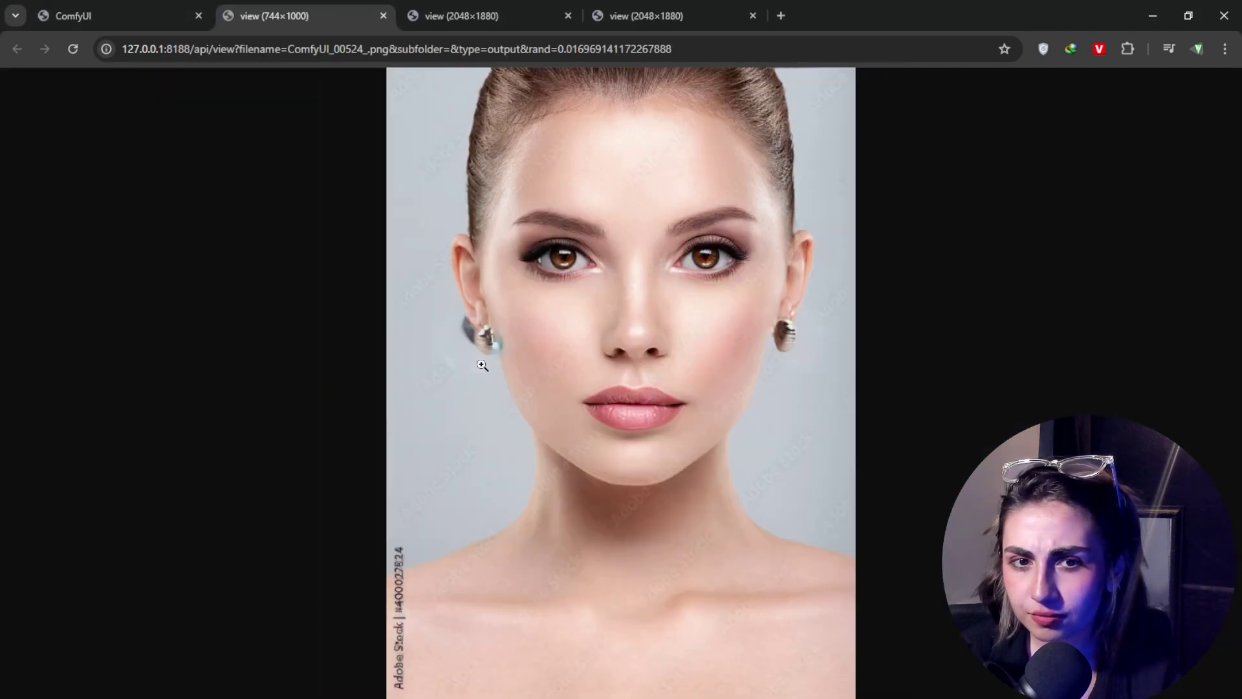
left_click(481, 363)
left_click(817, 335)
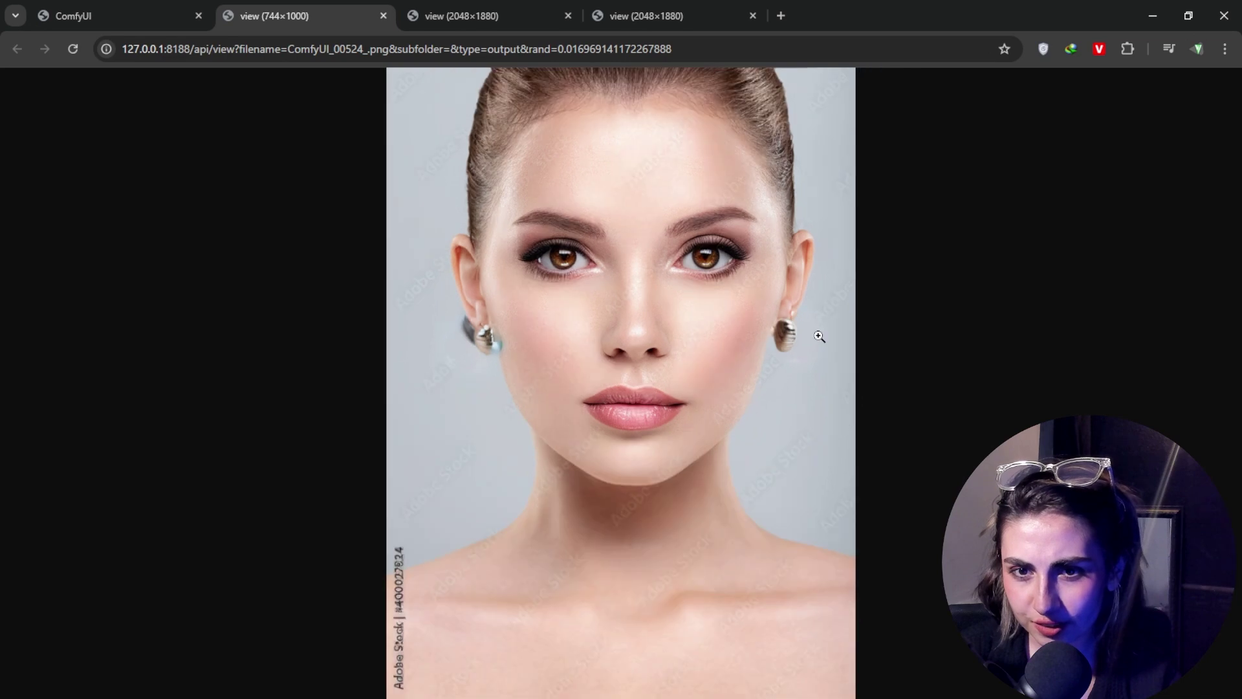
left_click(818, 334)
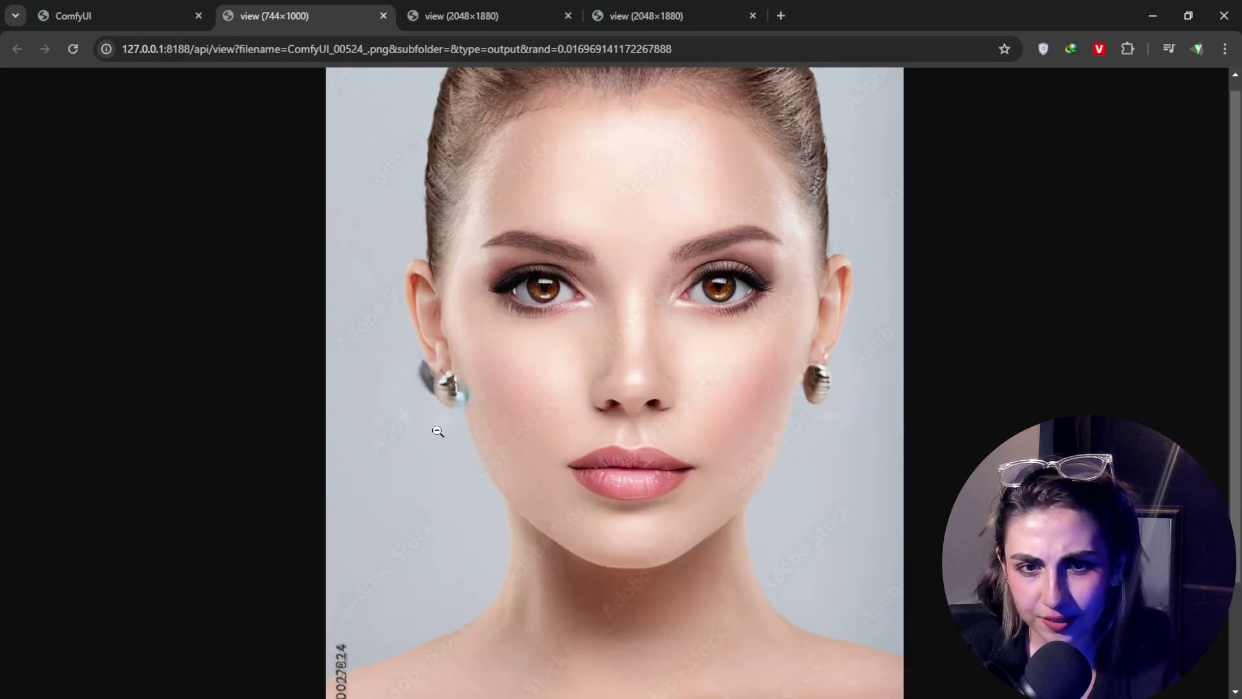
Return to the workflow and append "- hair" to the negative prompt after "cropped pixels"
left_click(89, 6)
left_click(425, 341)
type("- ")
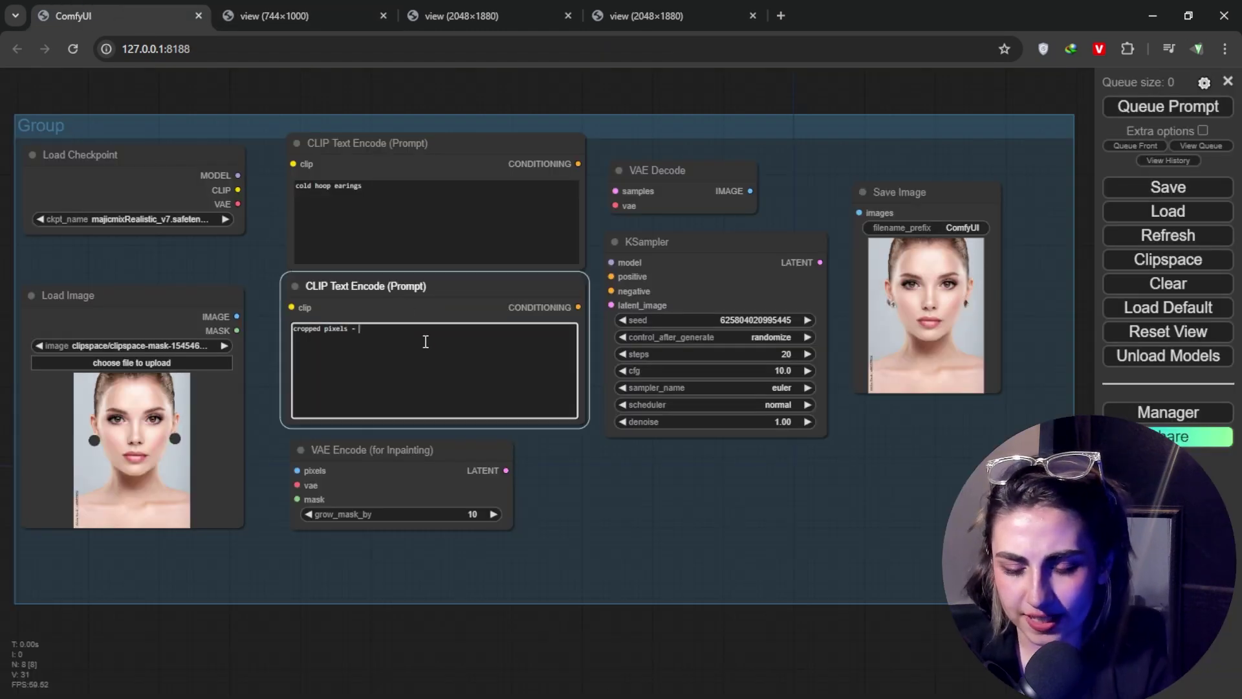
type("hair -")
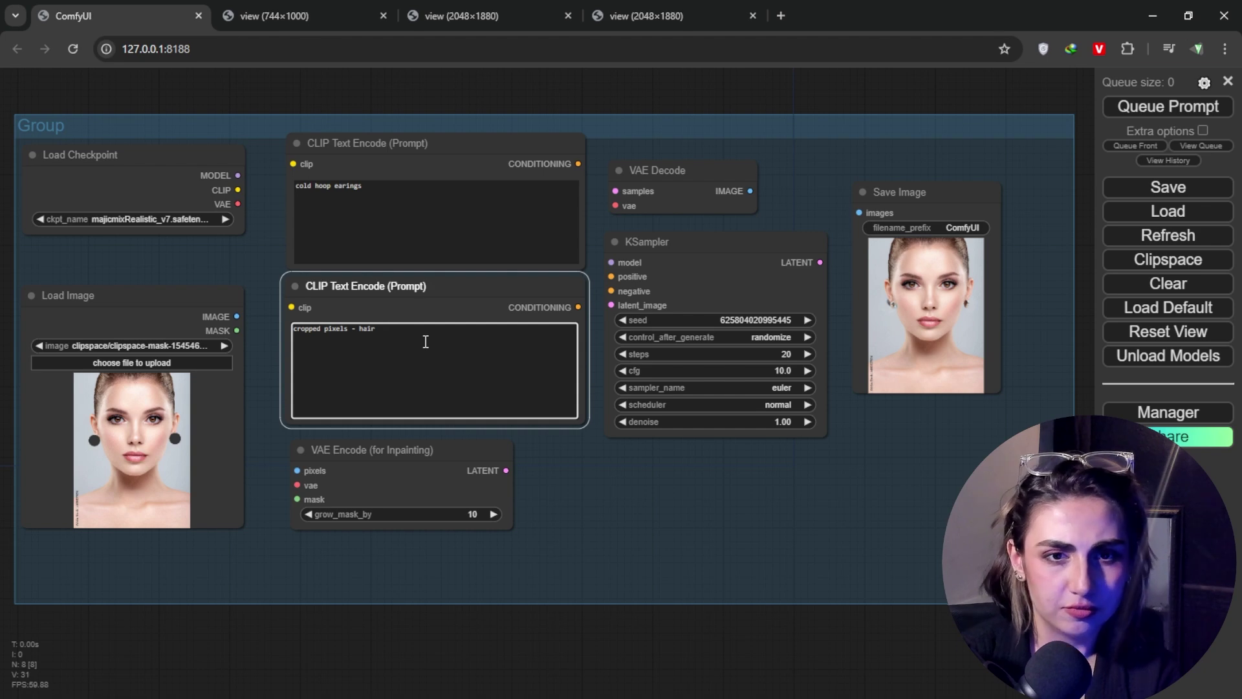
Set grow_mask_by to 20 in the VAE Encode (for Inpainting) node and queue the prompt
left_click(468, 514)
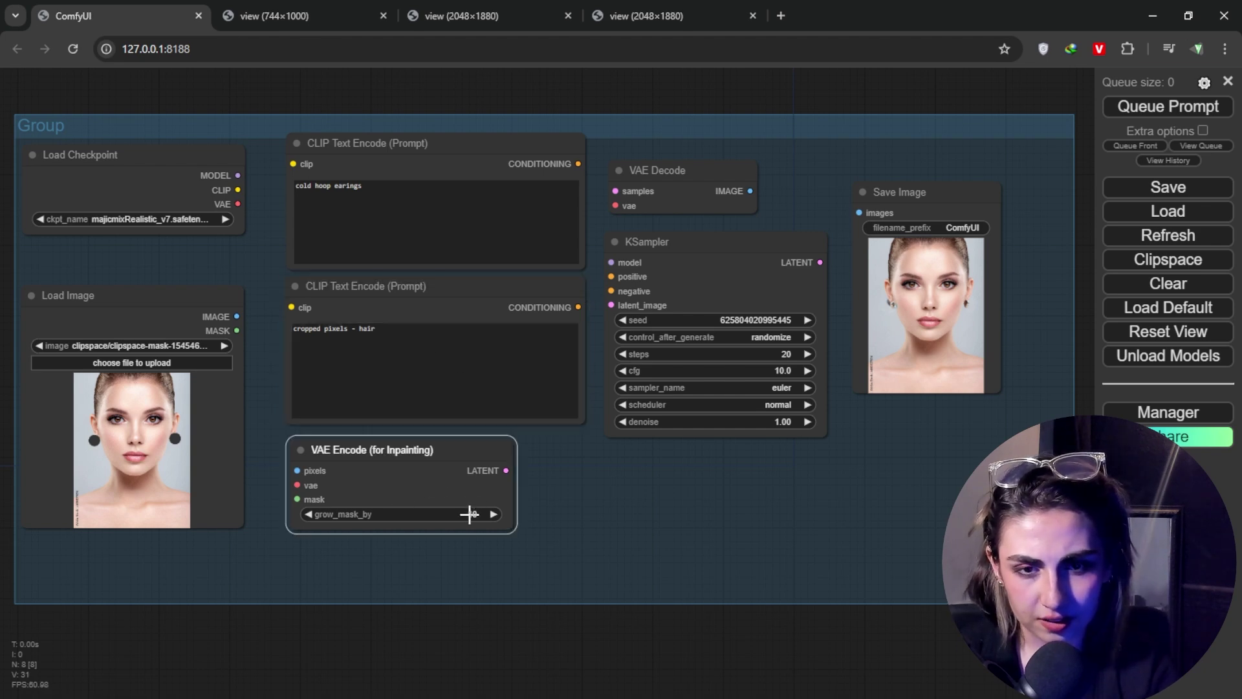
left_click(469, 514)
type("20")
key("Return")
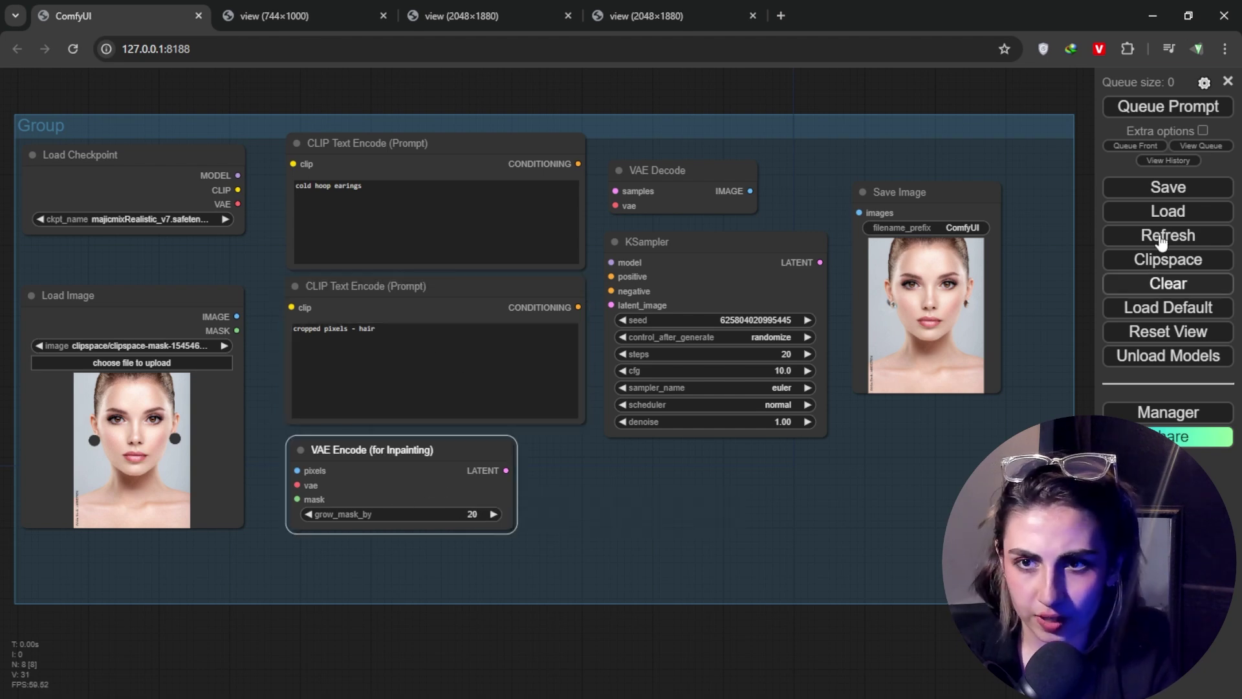
left_click(1134, 105)
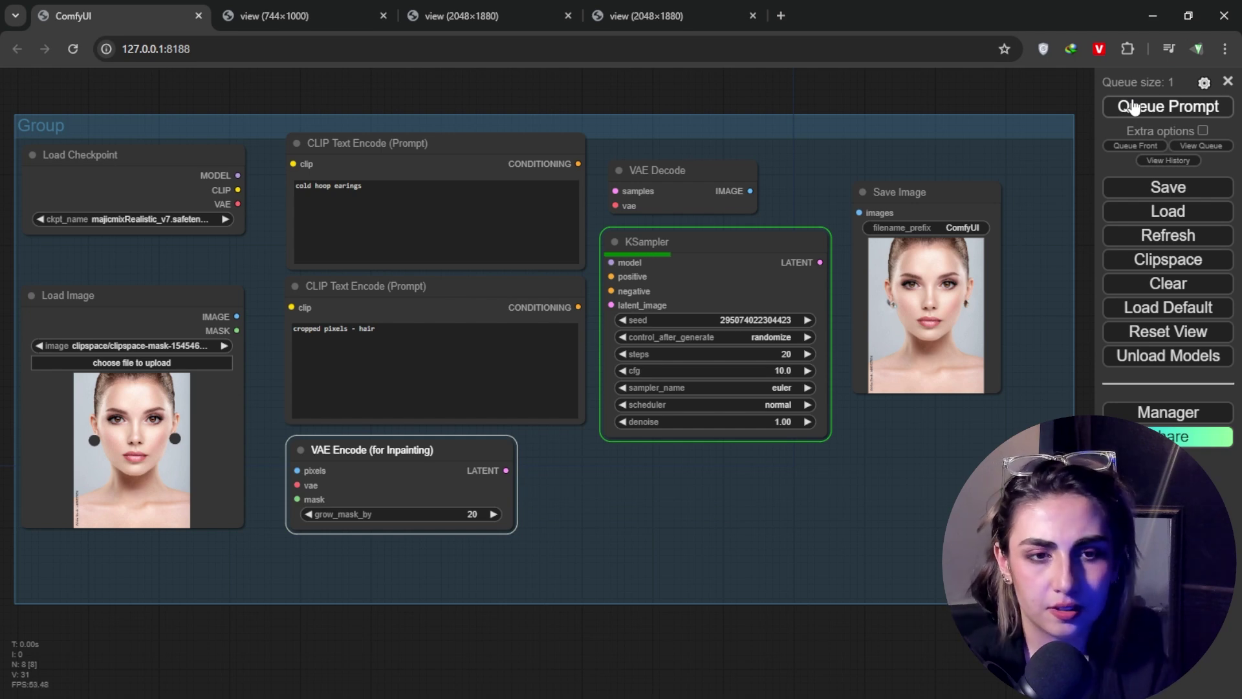
Open the regenerated earrings image from the Save Image node, inspect the earrings on both ears, and return to the workflow
right_click(946, 262)
left_click(973, 281)
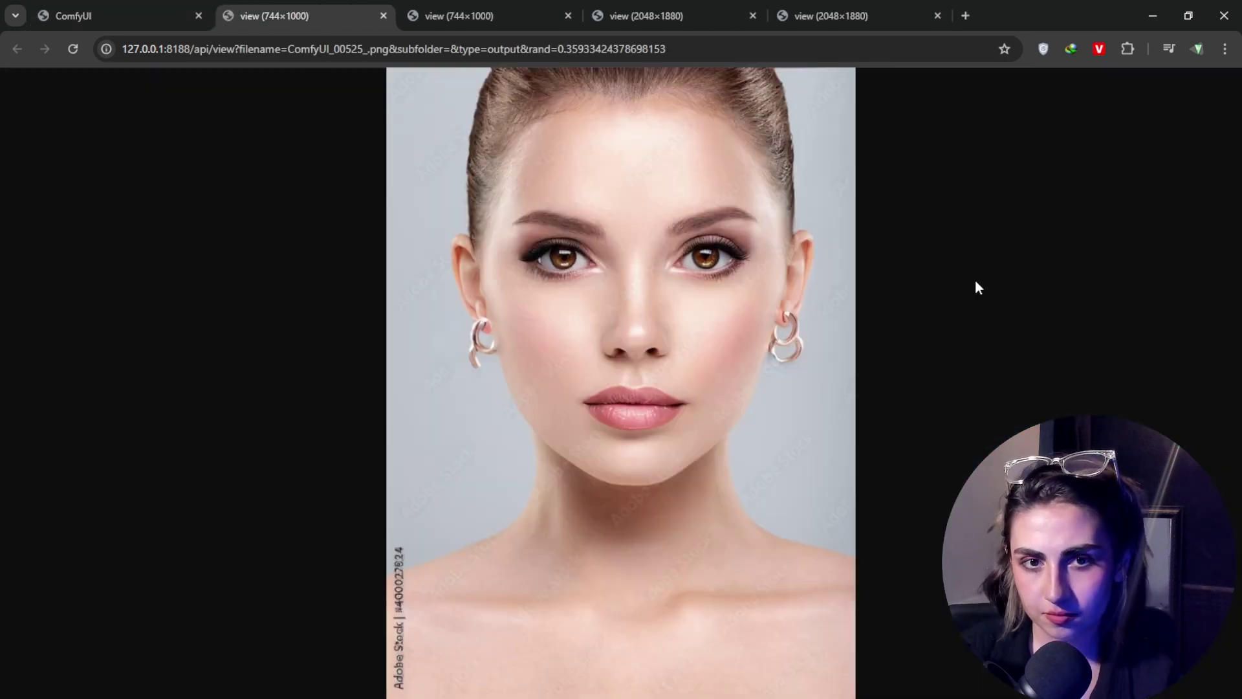
right_click(776, 319)
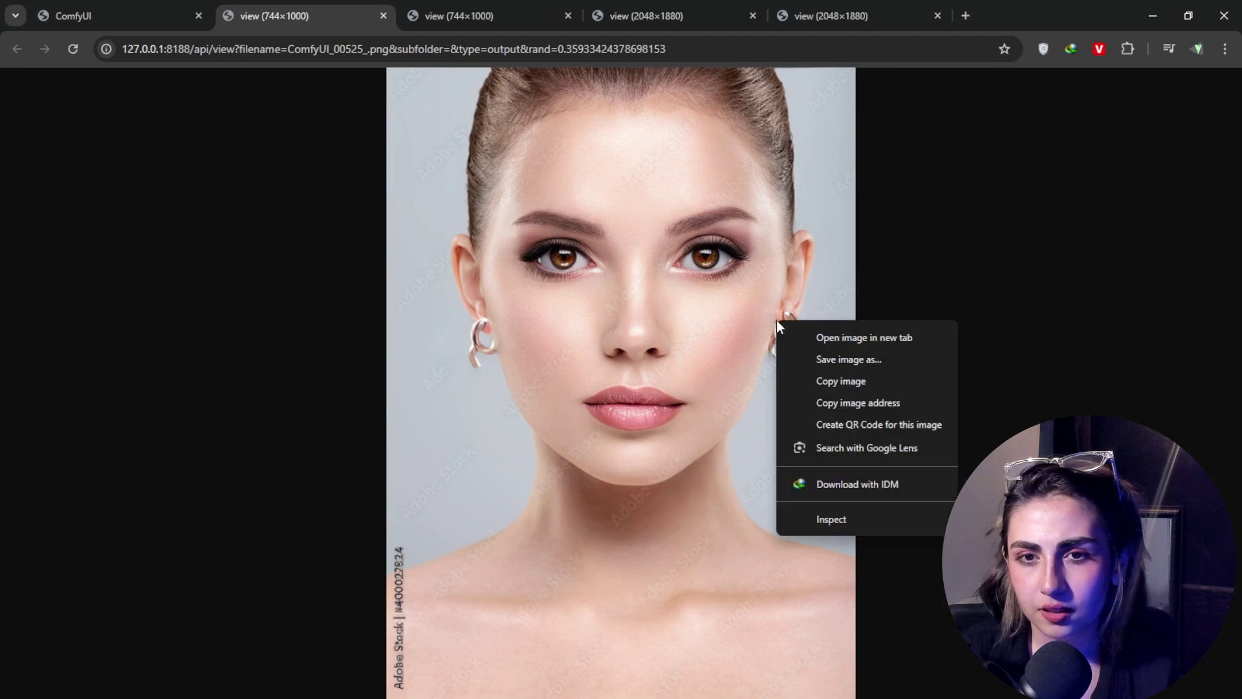
right_click(726, 290)
left_click(654, 308)
left_click(654, 309)
left_click(527, 405)
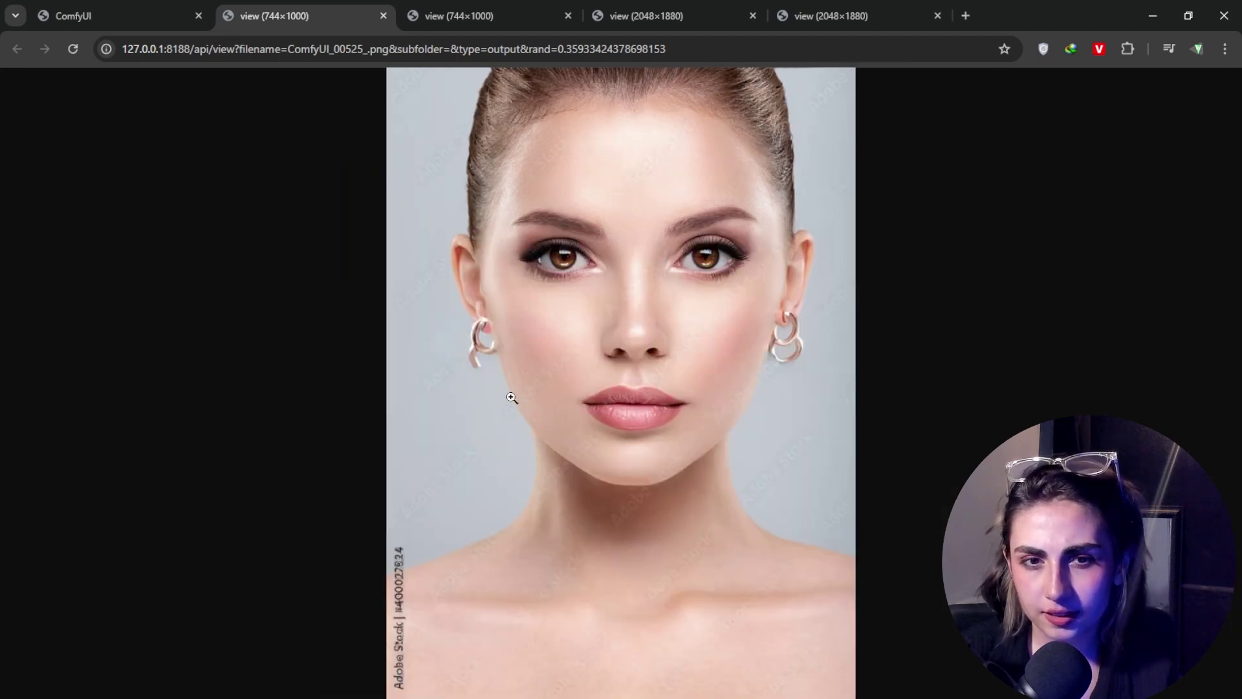
left_click(460, 375)
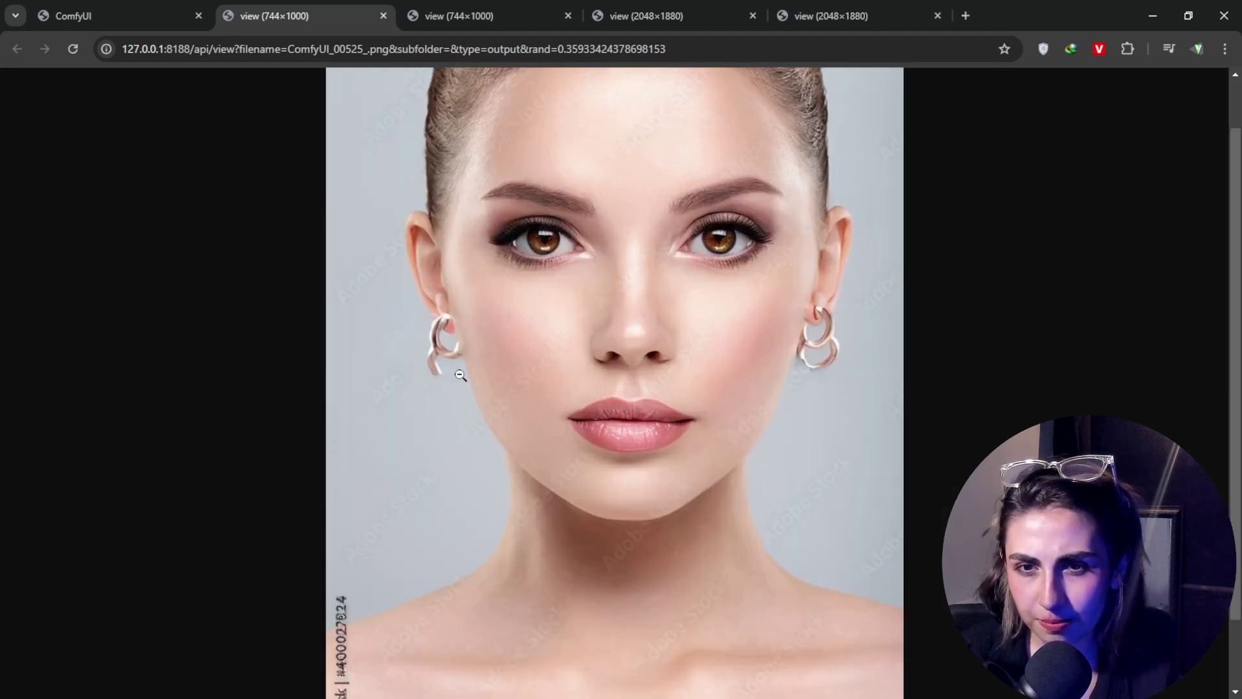
left_click(460, 375)
left_click(731, 462)
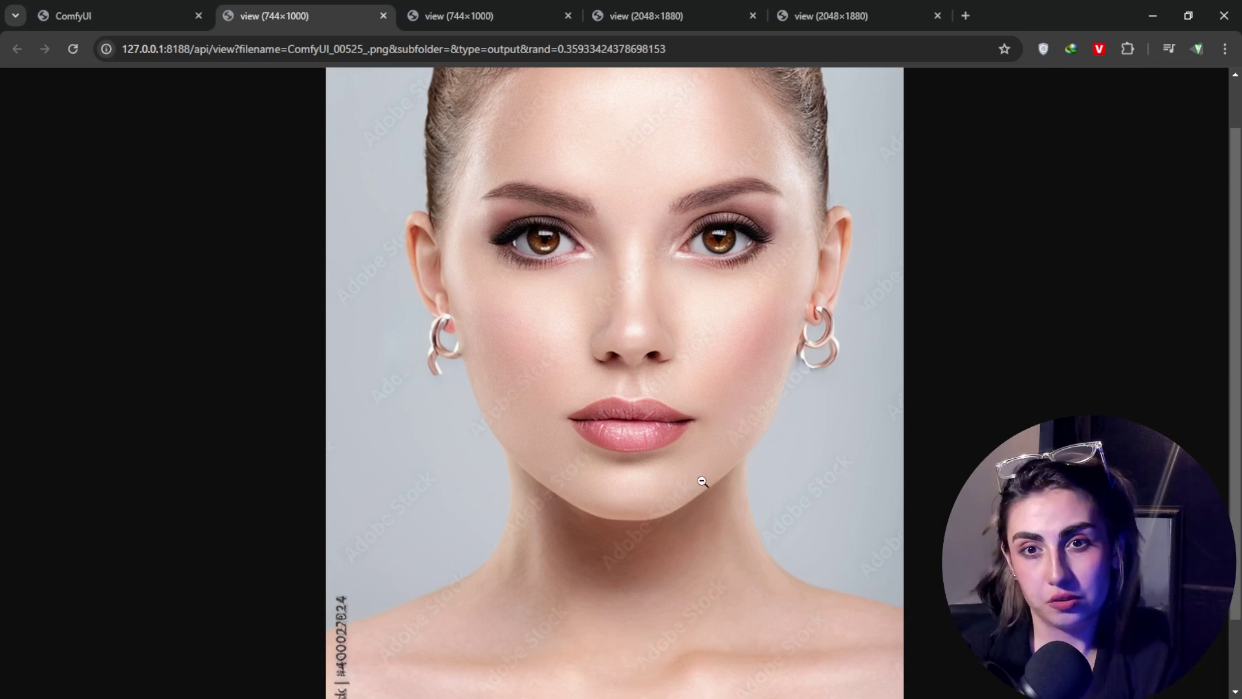
left_click(143, 14)
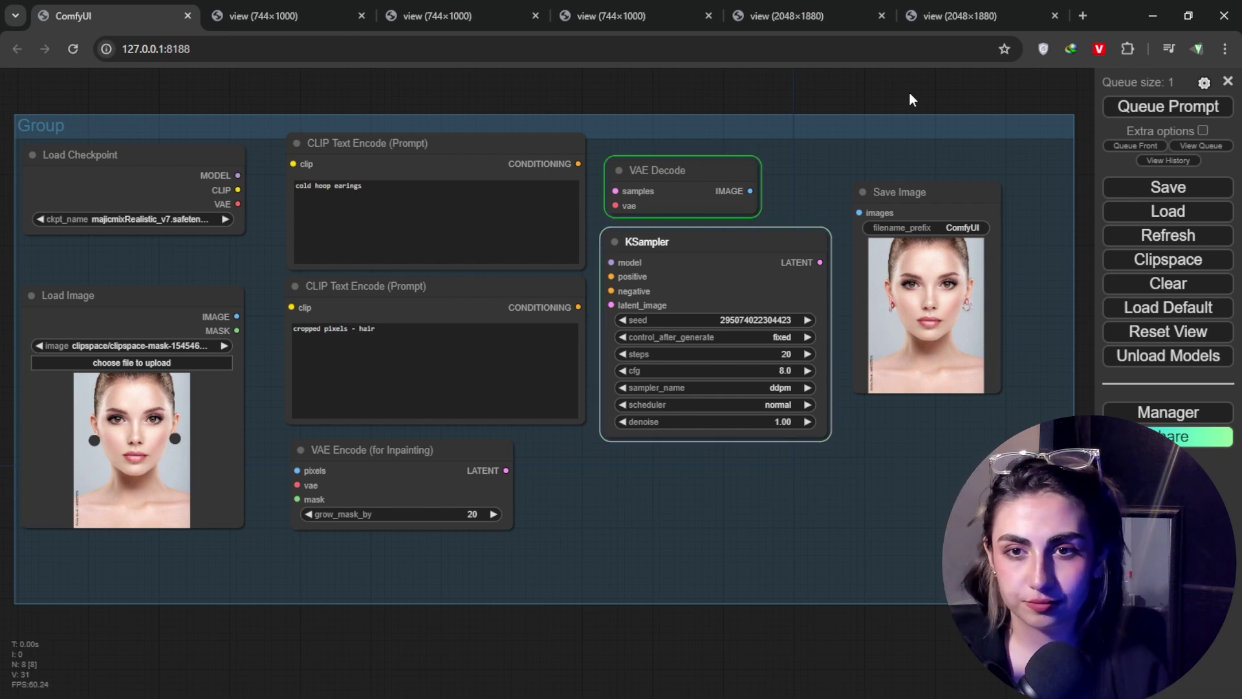
Open the earrings image generated with the ddpm sampler, compare both hoops up close, and go back to the workflow
right_click(917, 245)
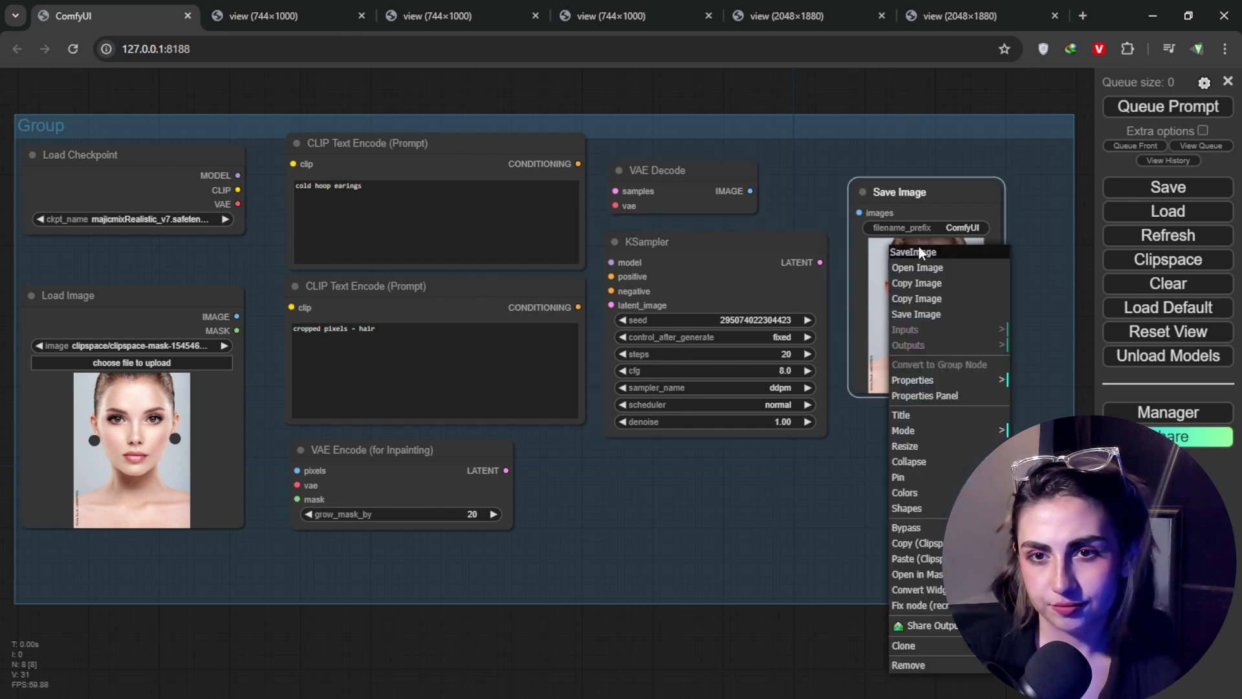
left_click(929, 262)
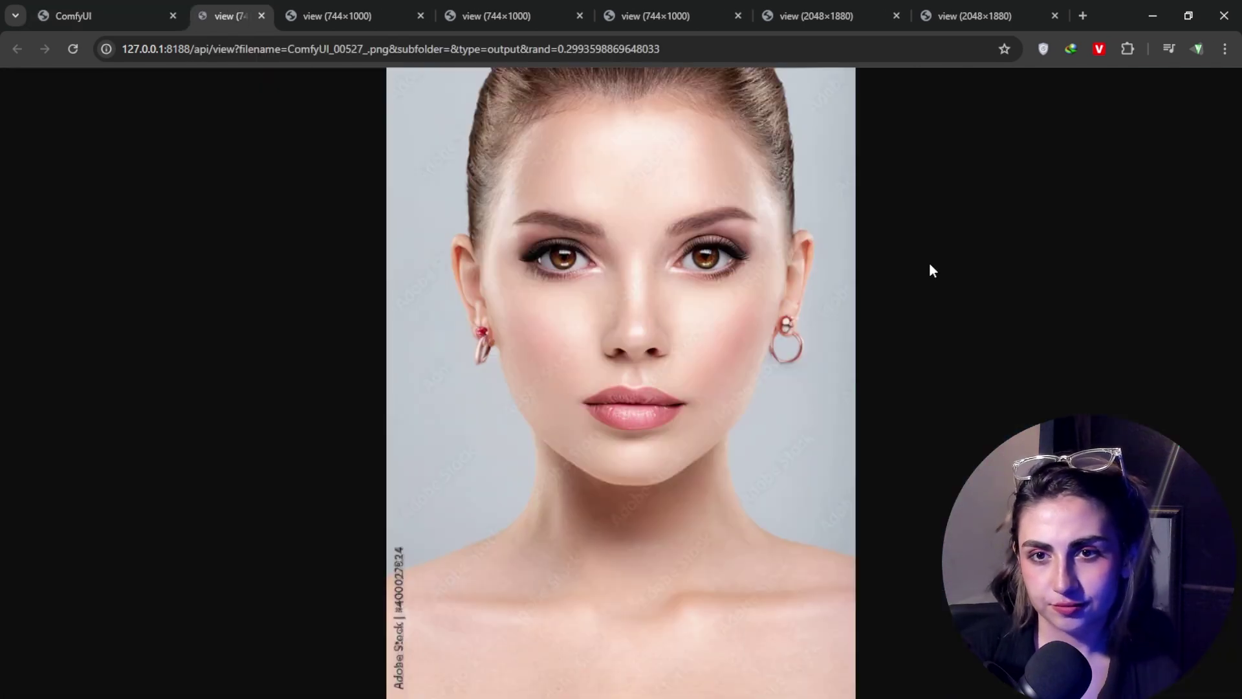
left_click(793, 349)
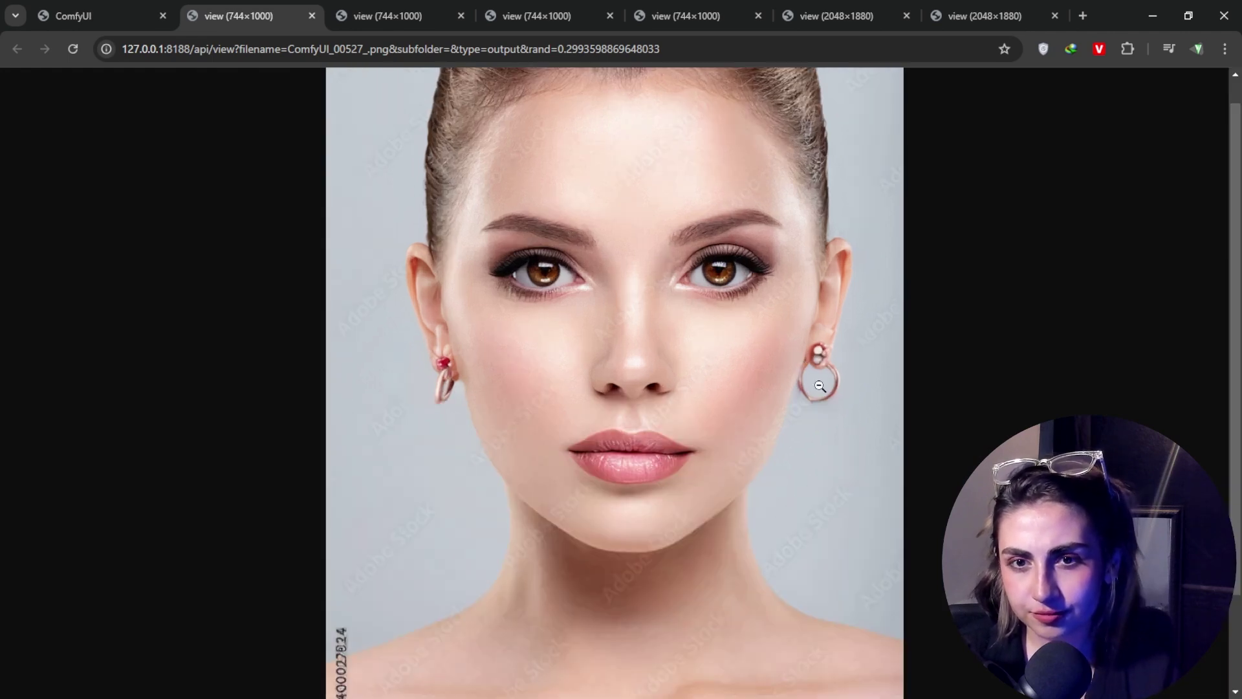
scroll(821, 382, "up", 4)
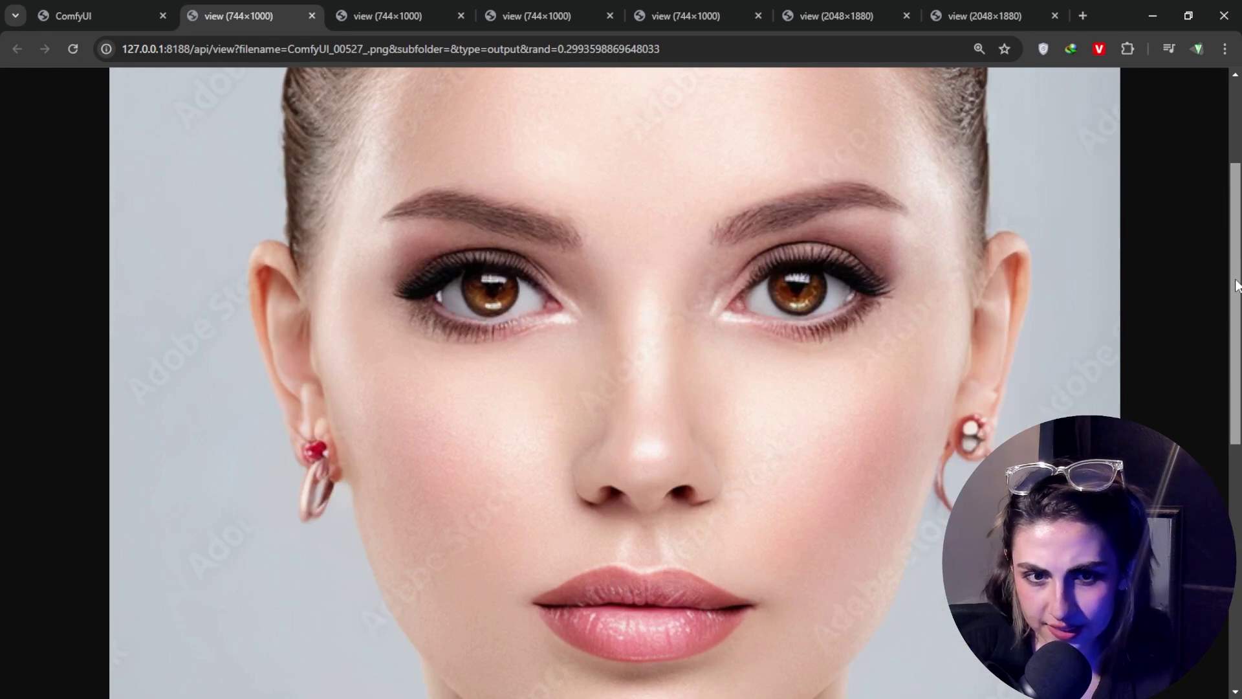
left_click_drag(1236, 285, 1216, 315)
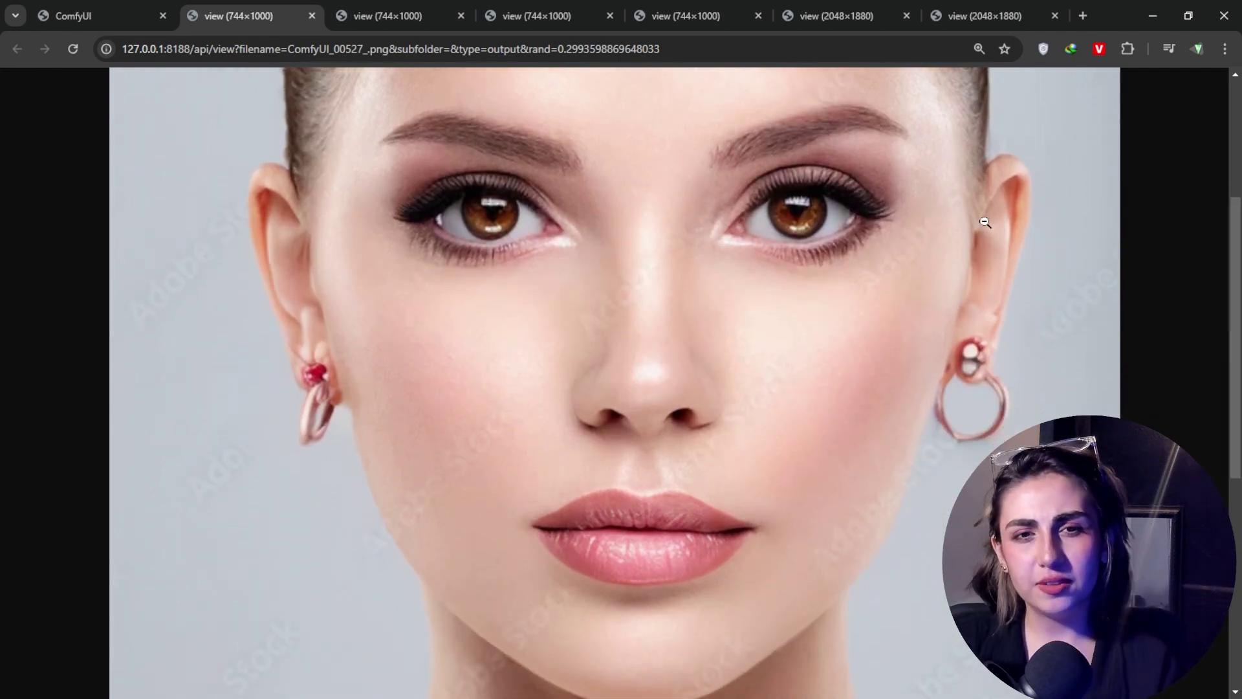
left_click(73, 15)
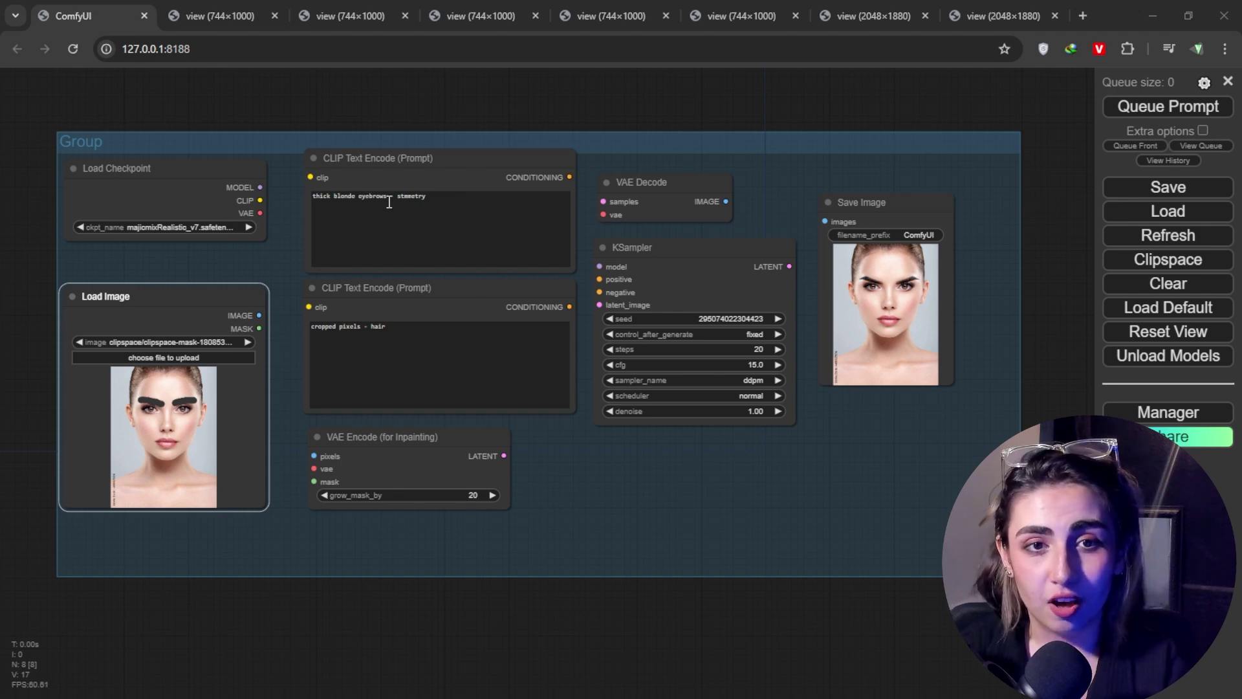
Open the eyebrow inpainting result from the Save Image node and examine the shape, colour and edges of both eyebrows up close
right_click(900, 259)
left_click(941, 284)
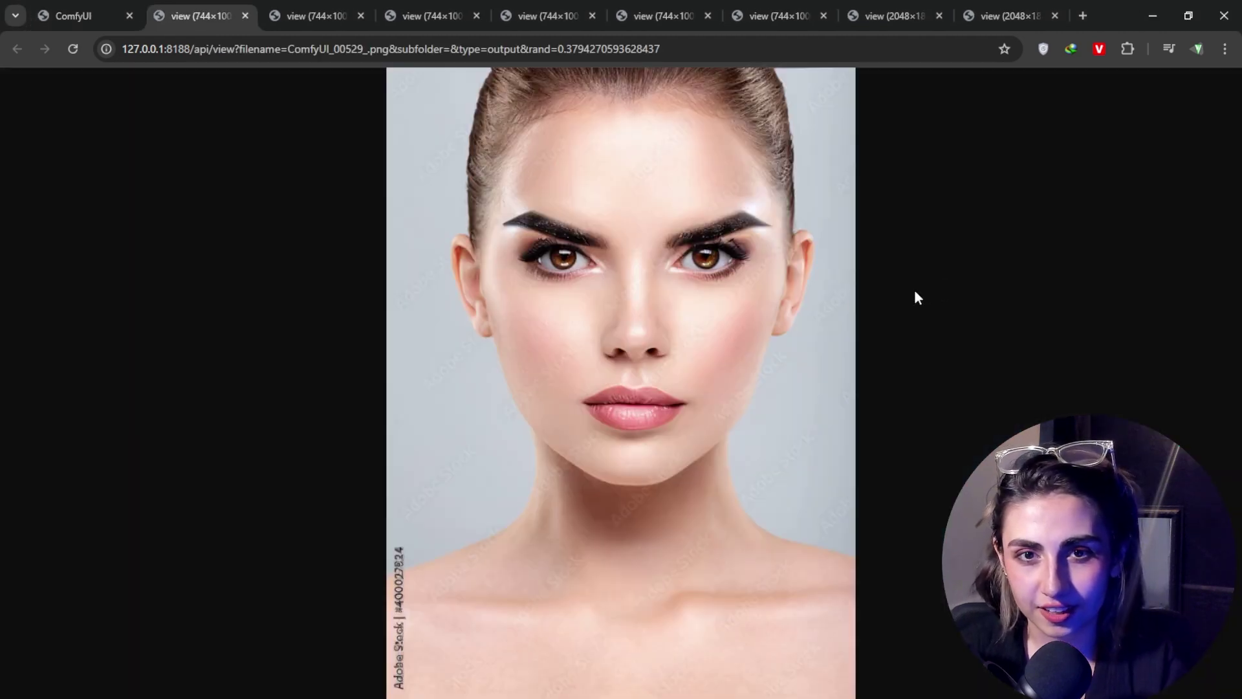
left_click(685, 220)
left_click(669, 270)
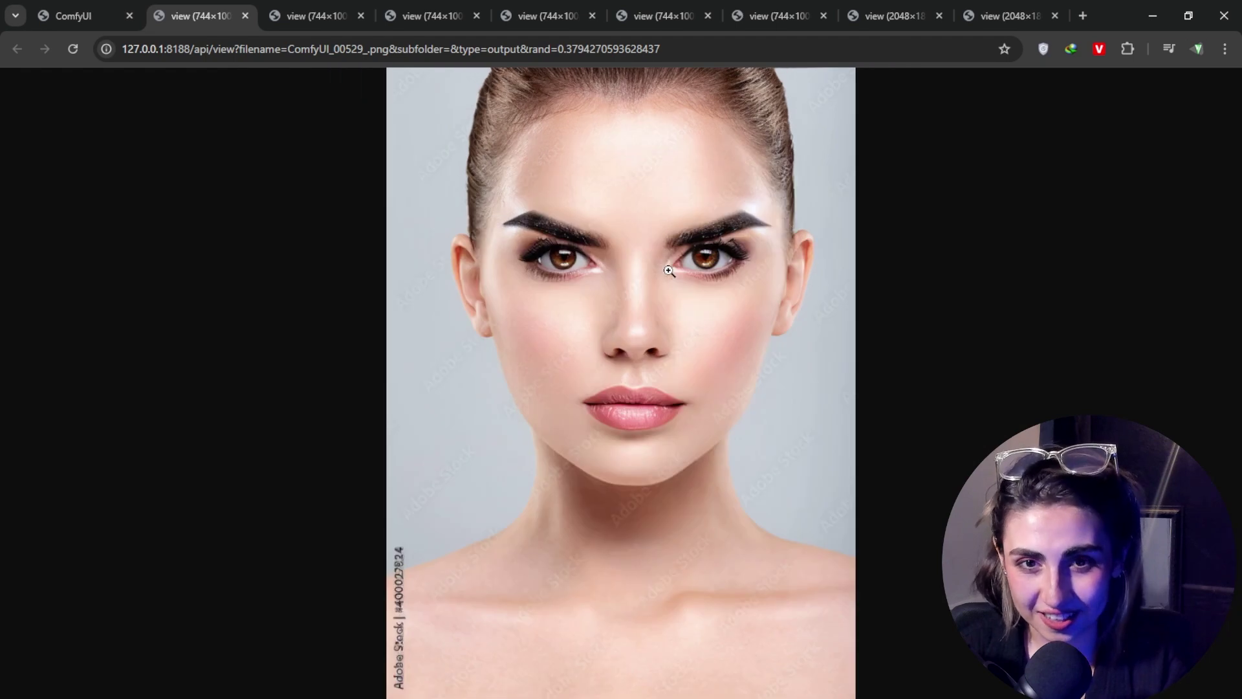
left_click(656, 252)
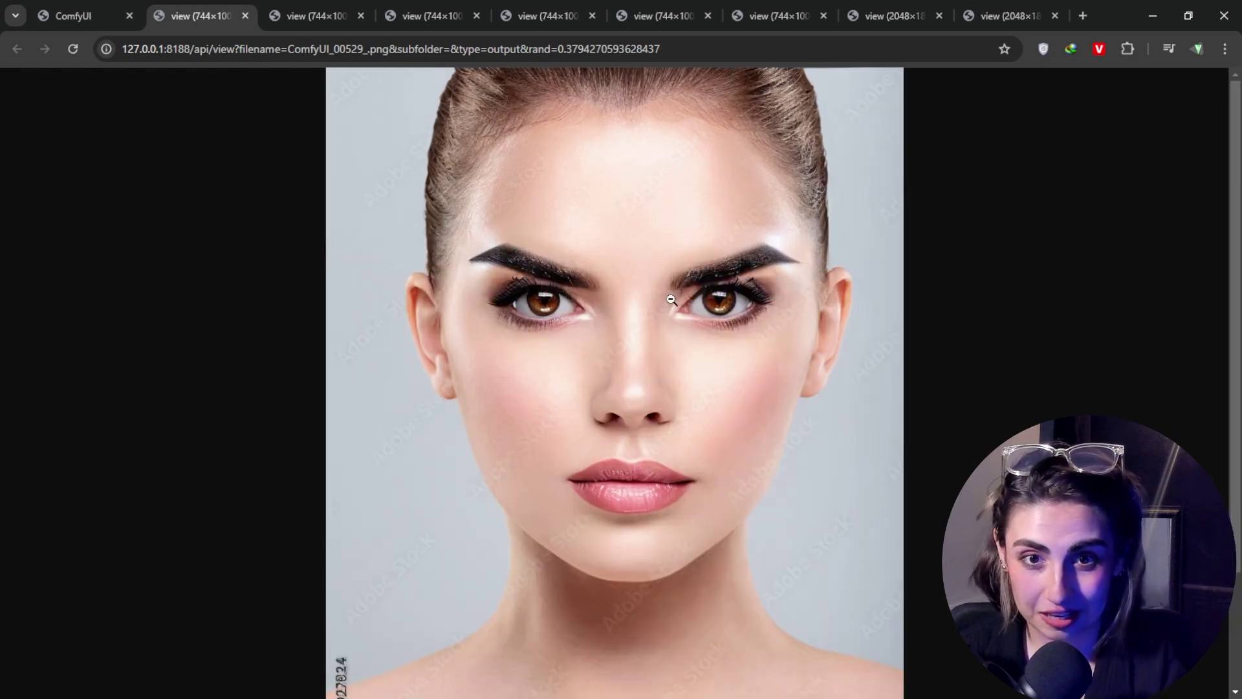
left_click(522, 276)
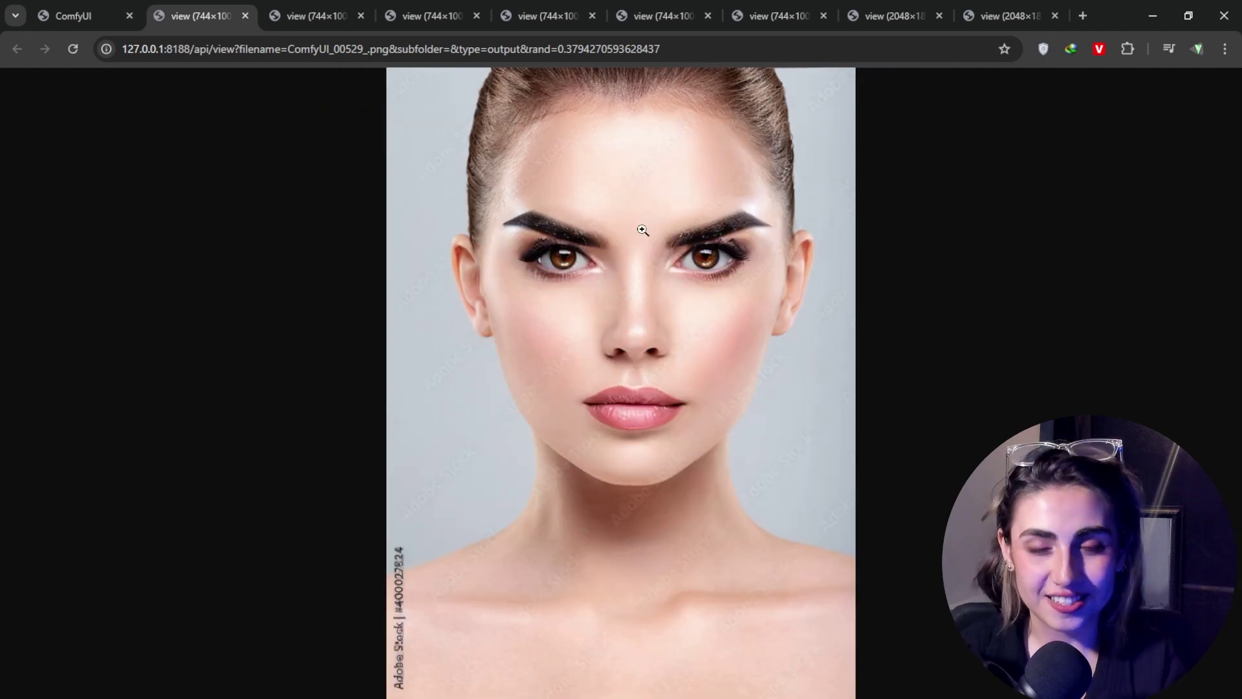
scroll(642, 230, "up", 4)
scroll(642, 230, "up", 2)
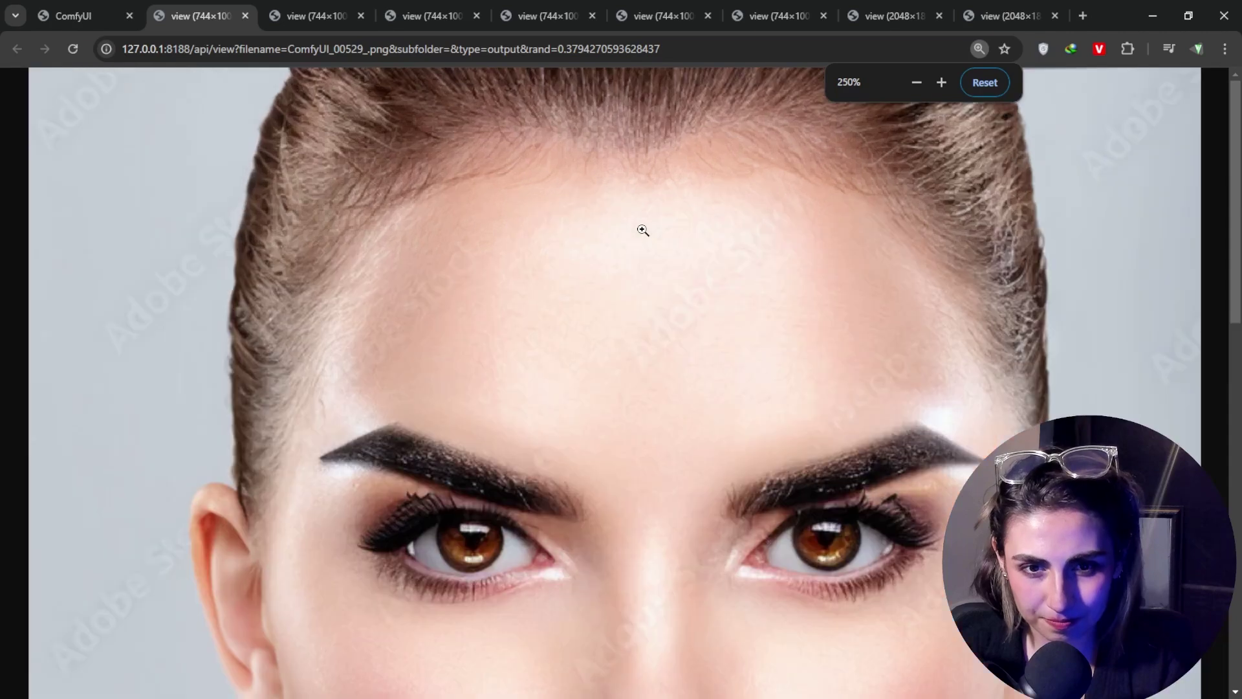
left_click_drag(1231, 251, 1230, 322)
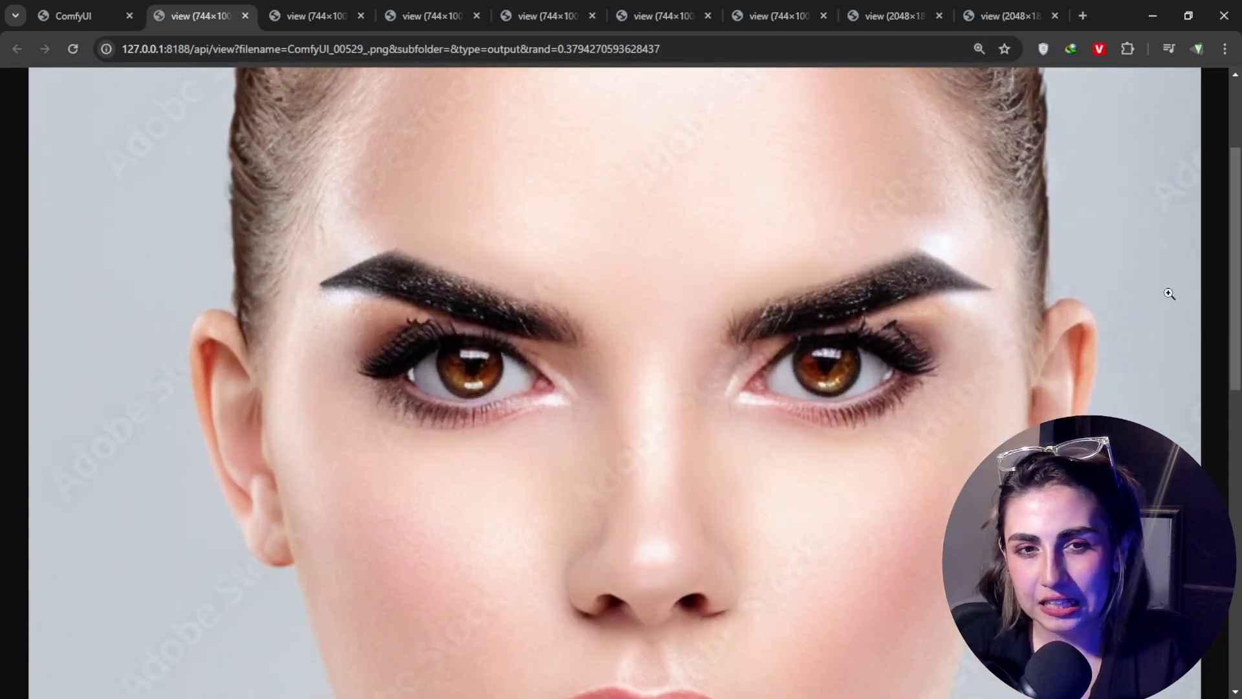
Return to the ComfyUI workflow and reset the page zoom to 100%
left_click(138, 16)
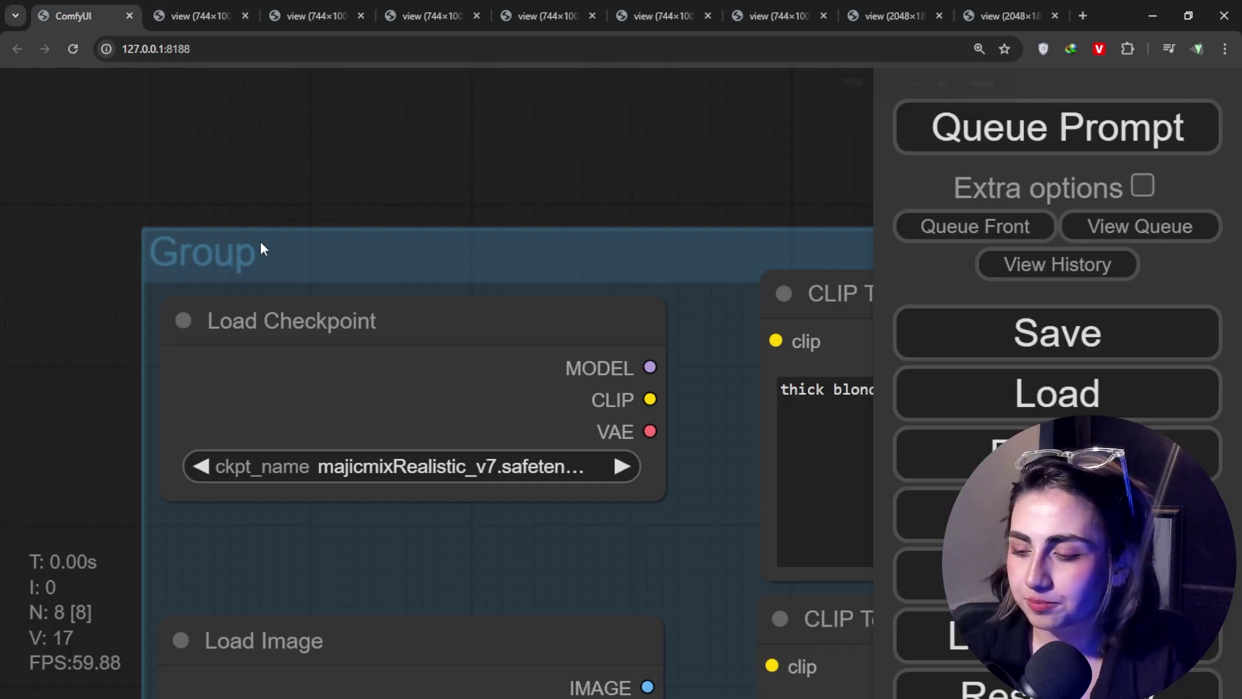
scroll(260, 241, "down", 1)
left_click(980, 83)
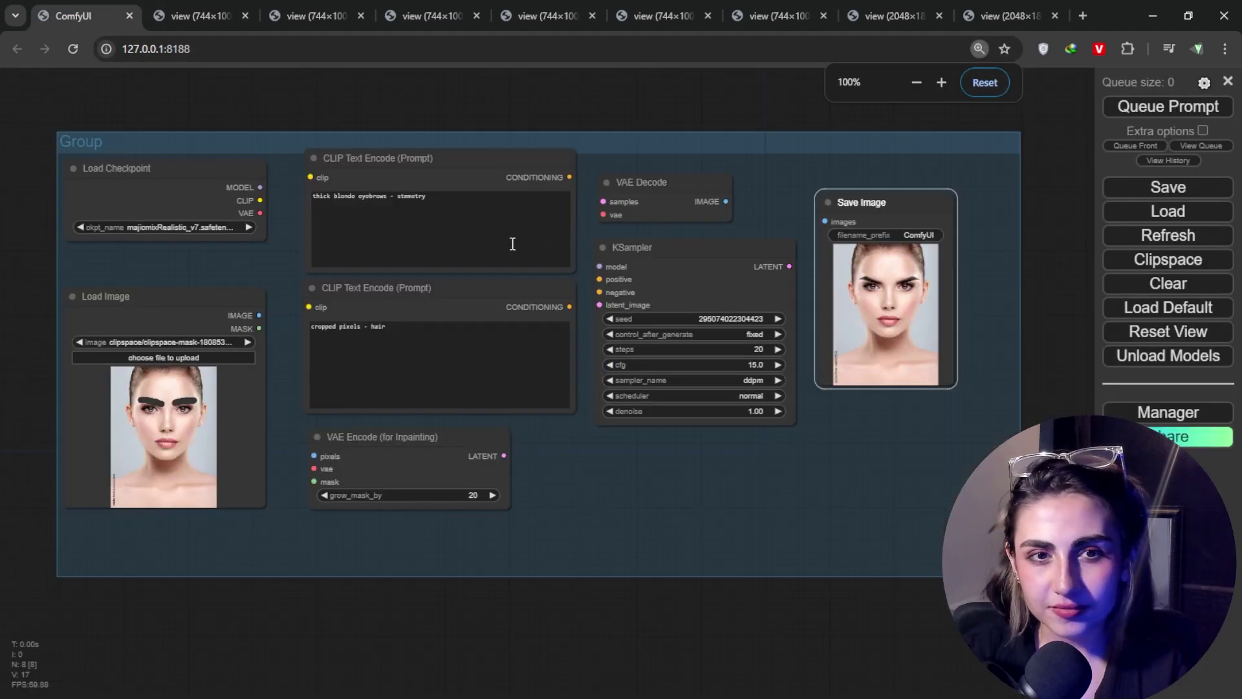
Append "- blonde - light brown" to the positive eyebrow prompt and queue the prompt
left_click(481, 206)
type("- blo")
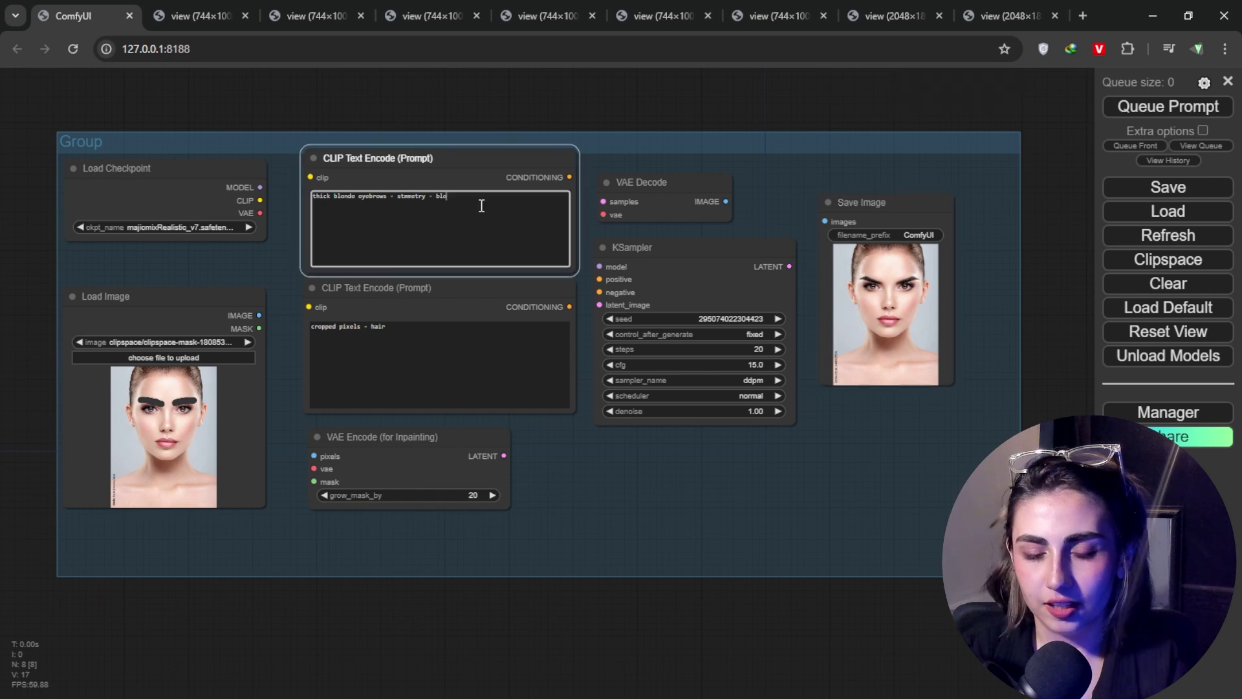
type("nde - yel")
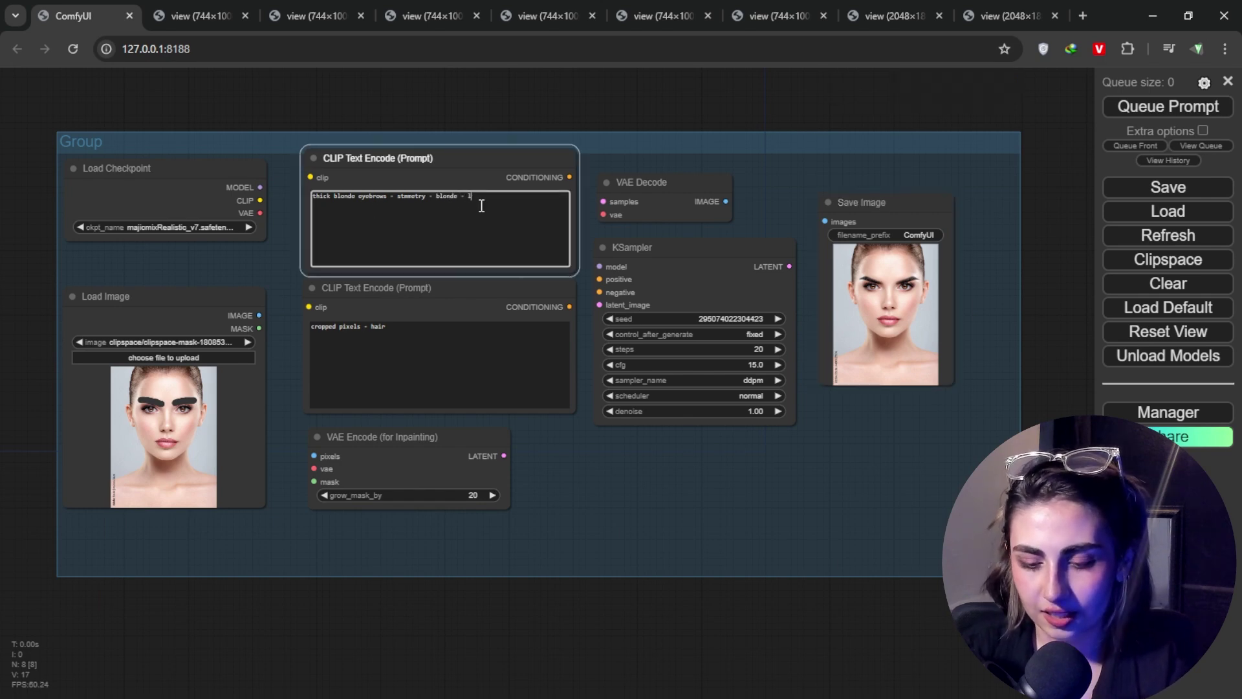
type("ht brown")
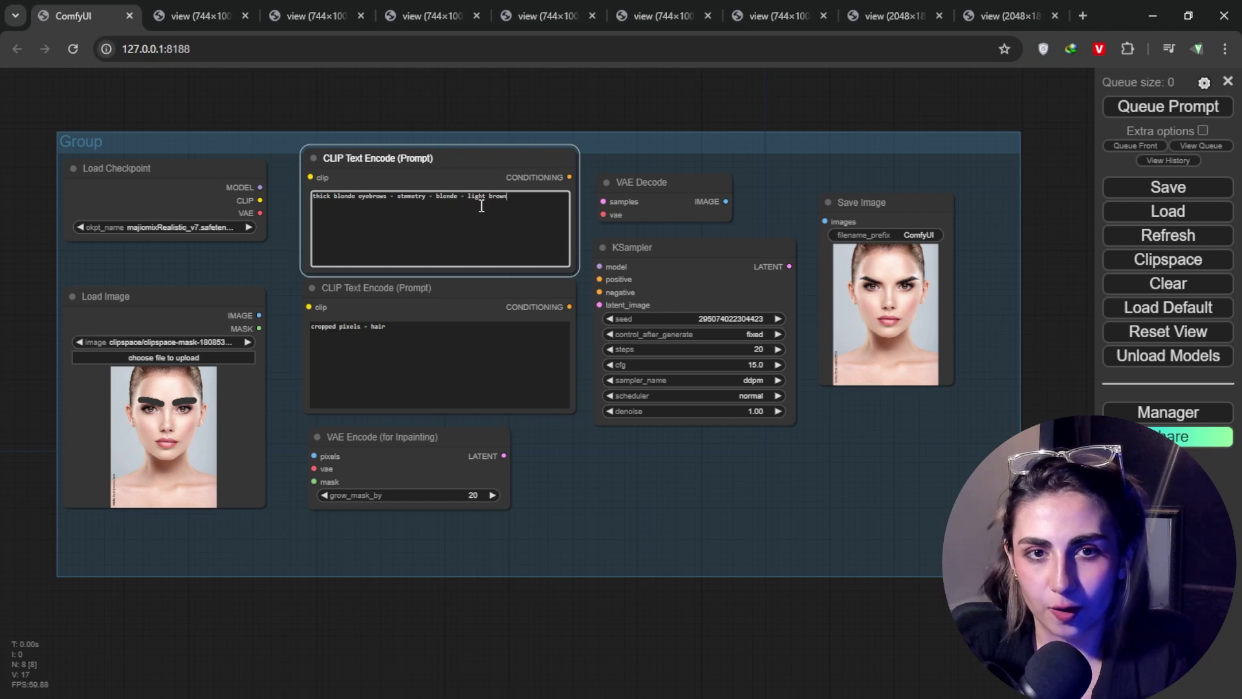
left_click(1160, 111)
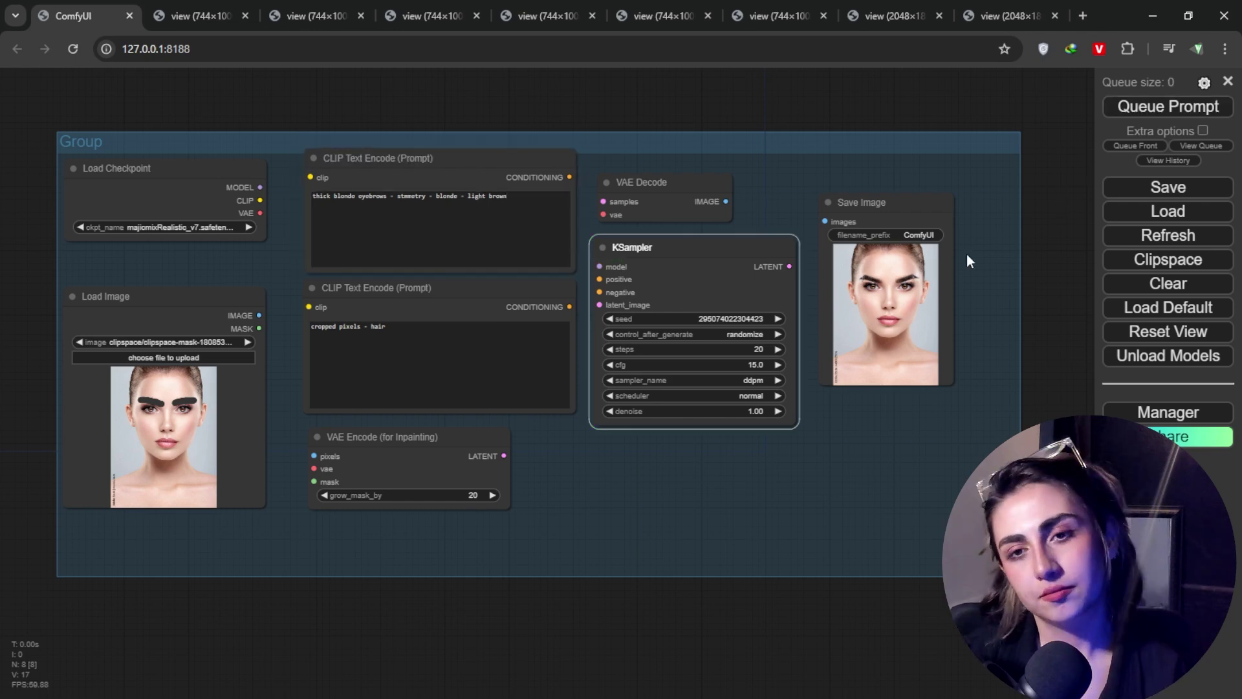
Open the new eyebrow image from the Save Image node and inspect the outer ends of both eyebrows up close
right_click(889, 262)
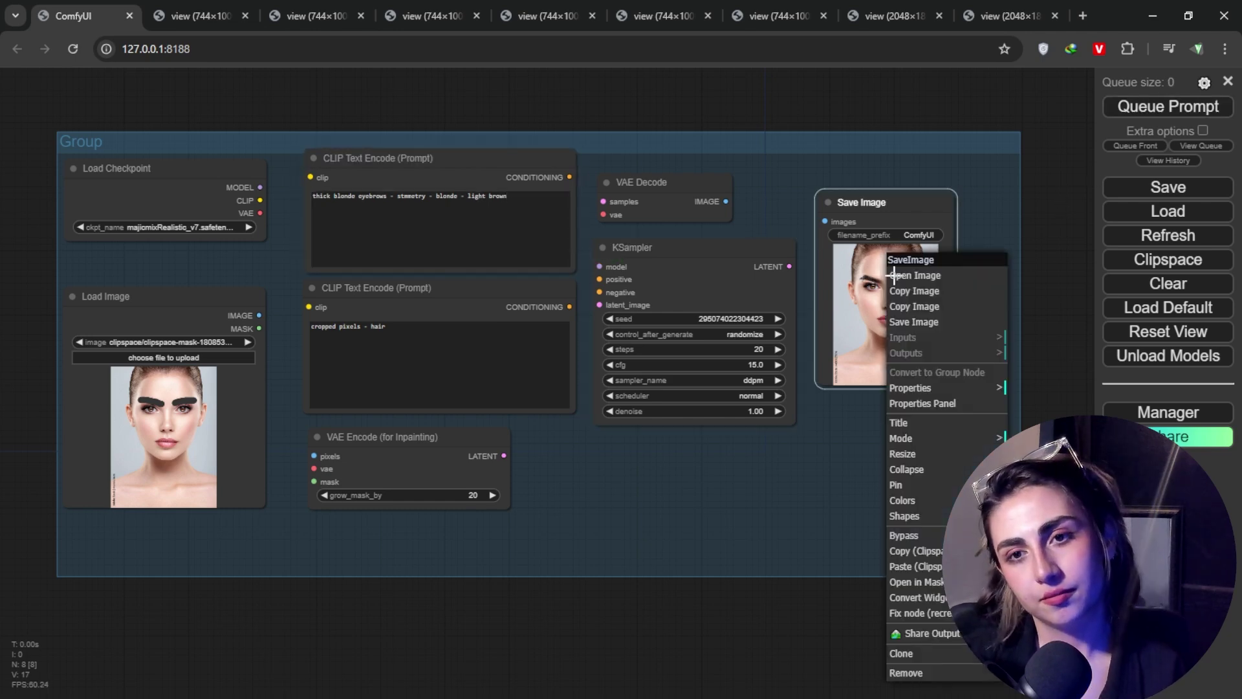
left_click(923, 277)
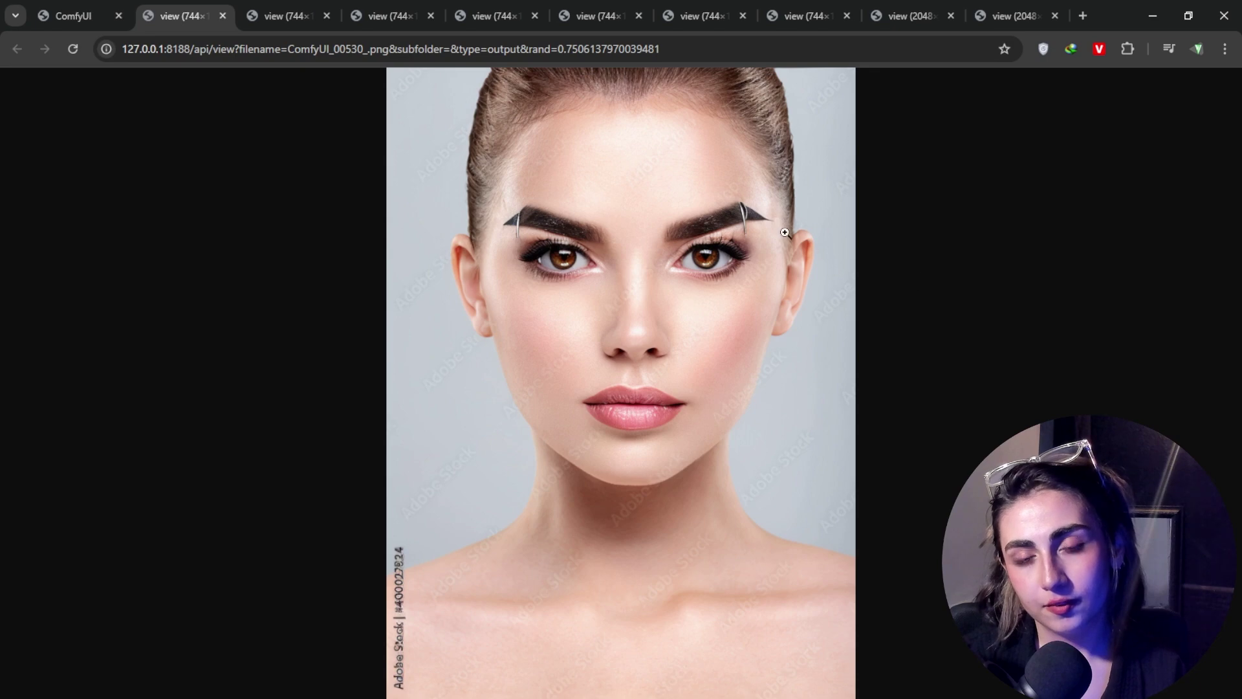
left_click(748, 223)
left_click(746, 268)
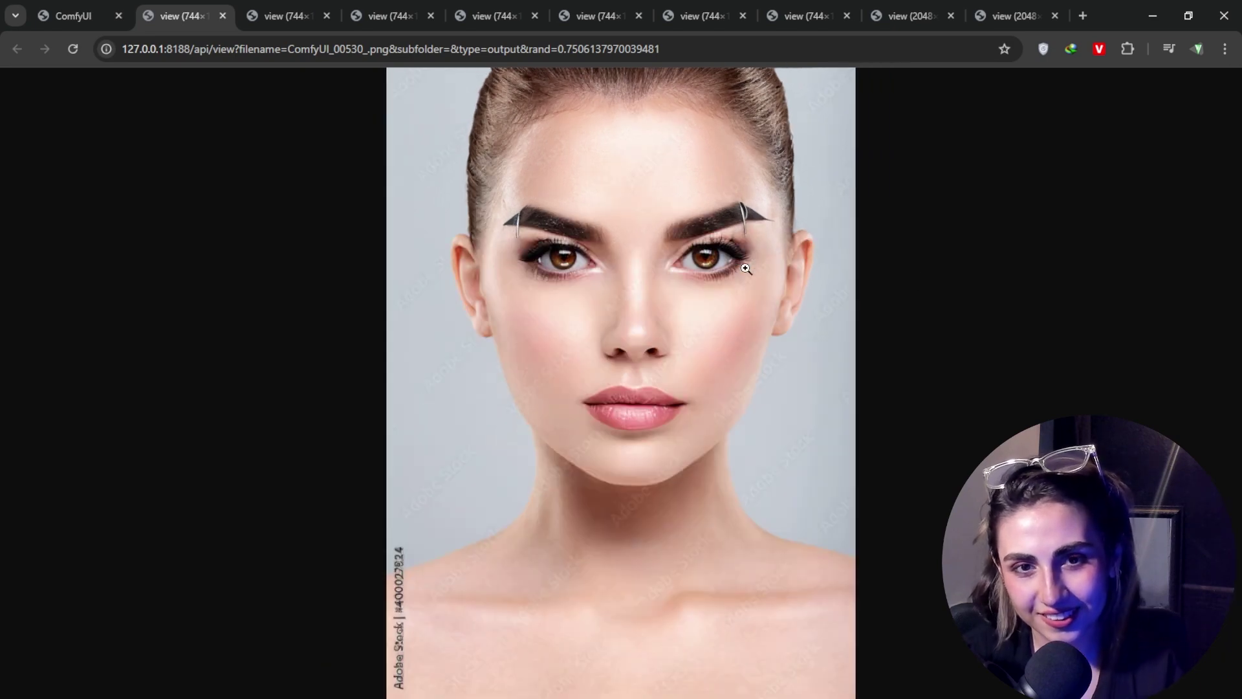
left_click(763, 244)
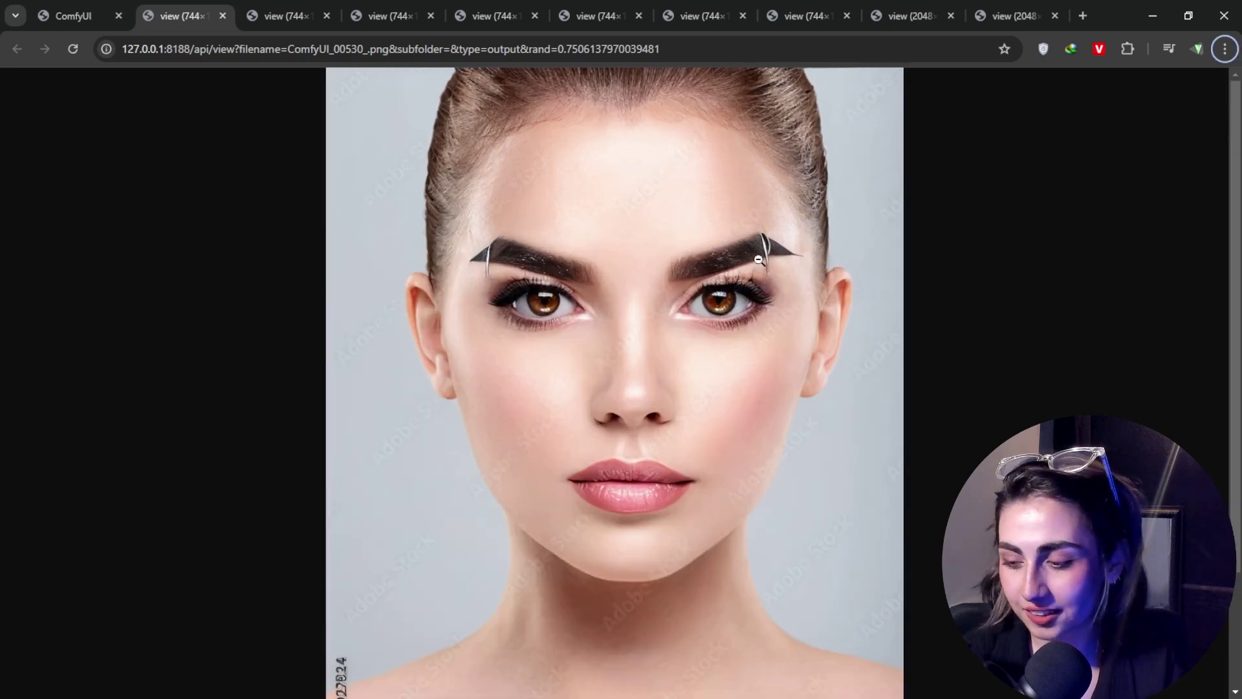
scroll(759, 260, "up", 3)
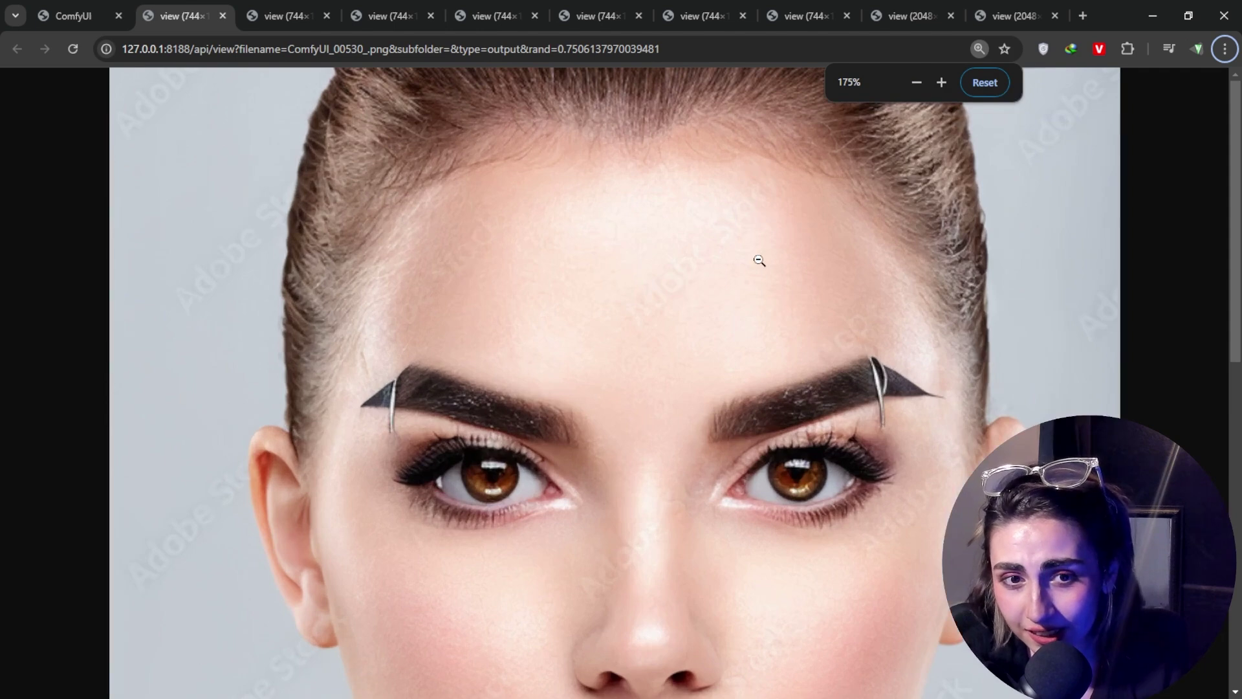
scroll(759, 260, "up", 1)
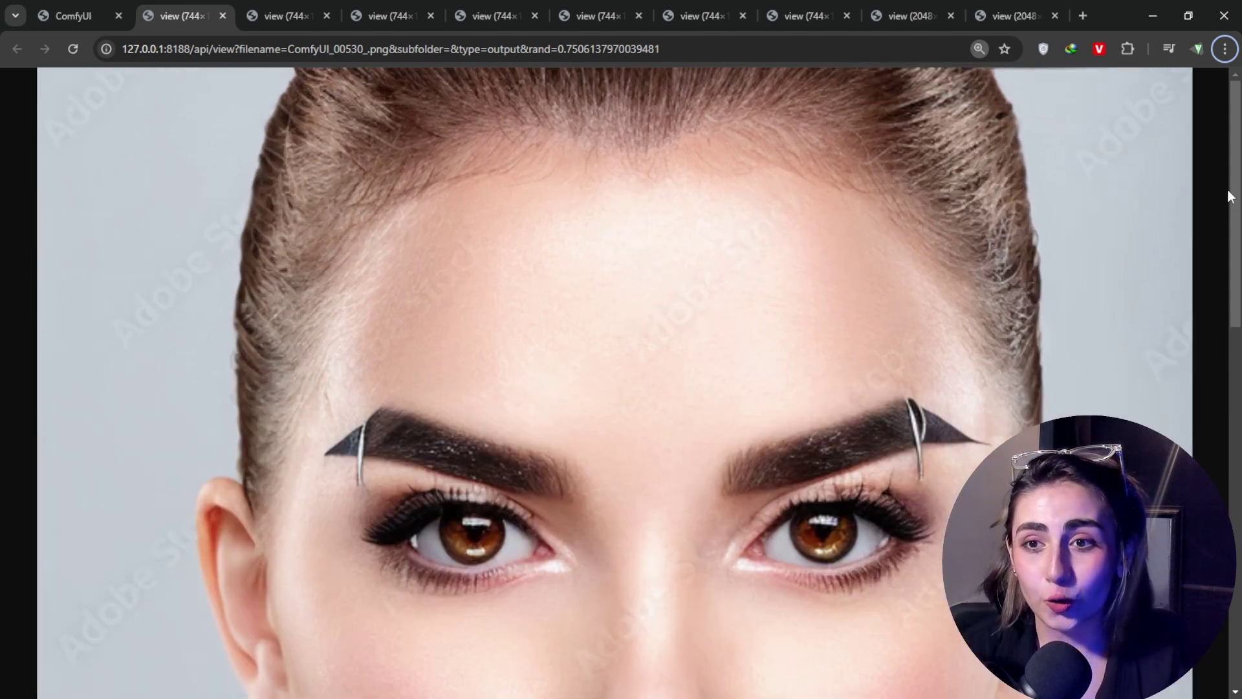
Return to the workflow, clear the entire negative prompt and queue the prompt again
left_click_drag(1230, 196, 1230, 256)
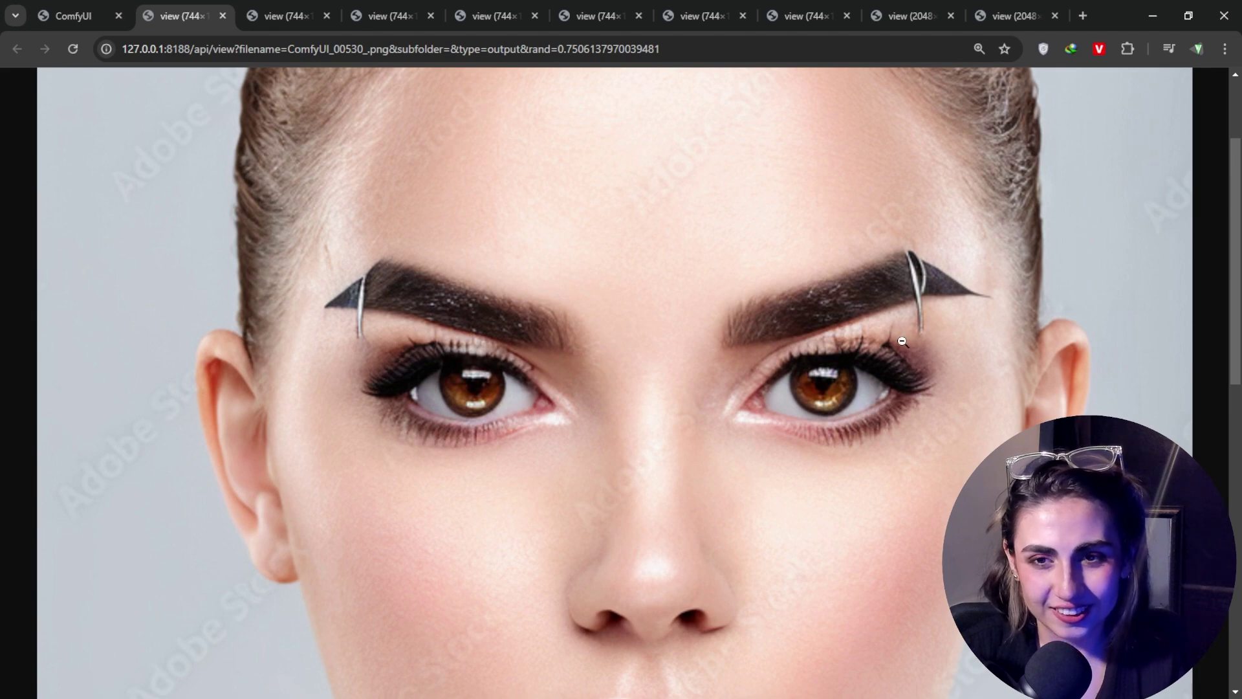
left_click(74, 15)
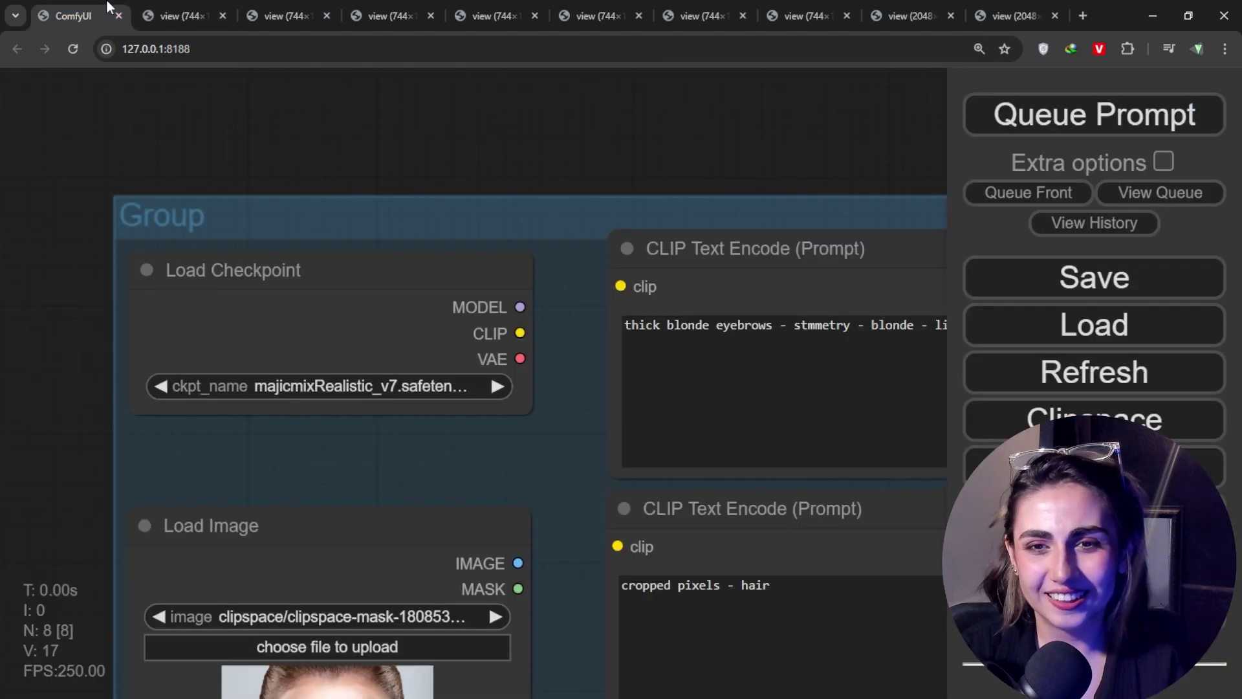
key("BackSpace")
key("BackSpace")
key("BackSpace")
key("BackSpace")
key("BackSpace")
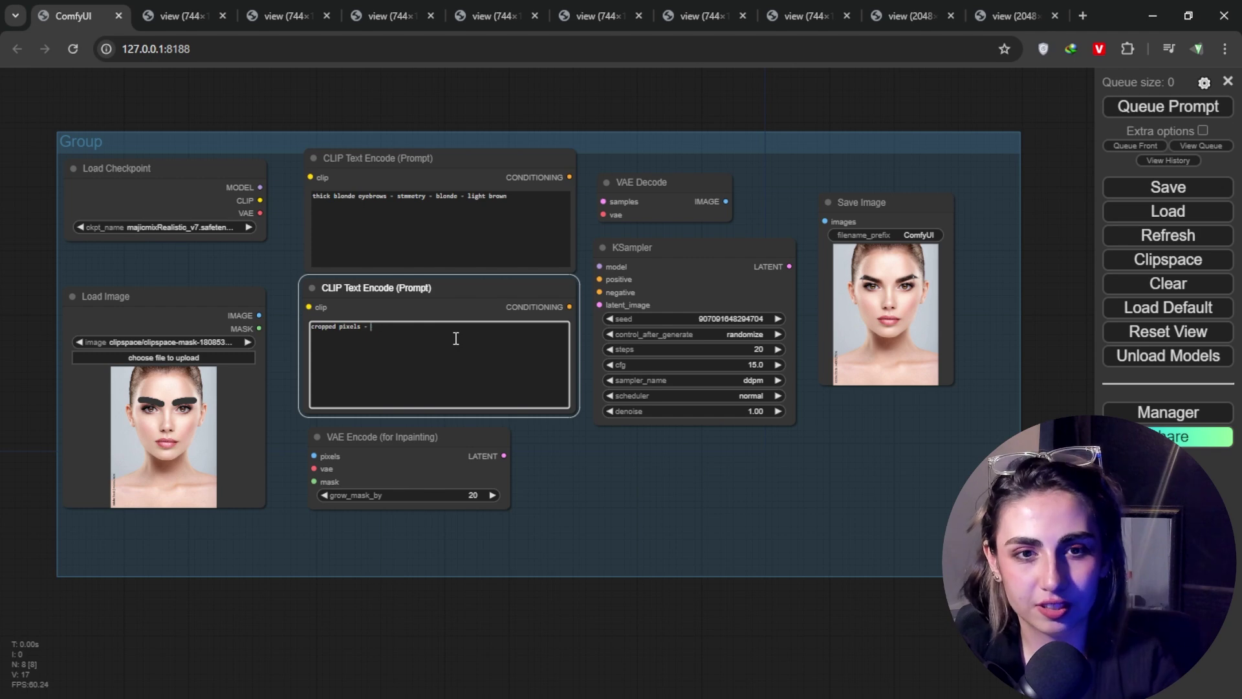
key("BackSpace")
key("BackSpace")
key("BackSpace")
key("BackSpace")
key("BackSpace")
key("BackSpace")
key("BackSpace")
key("BackSpace")
key("BackSpace")
key("BackSpace")
key("BackSpace")
key("BackSpace")
key("BackSpace")
key("BackSpace")
key("BackSpace")
key("BackSpace")
key("BackSpace")
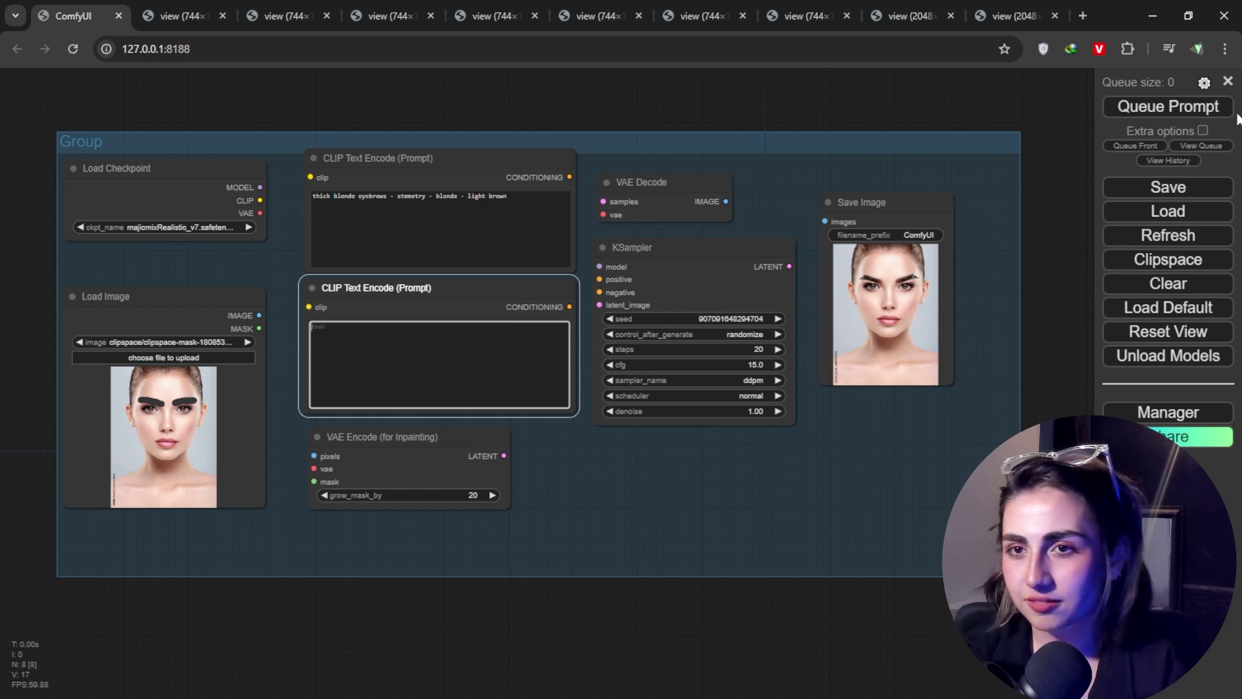
left_click(1199, 108)
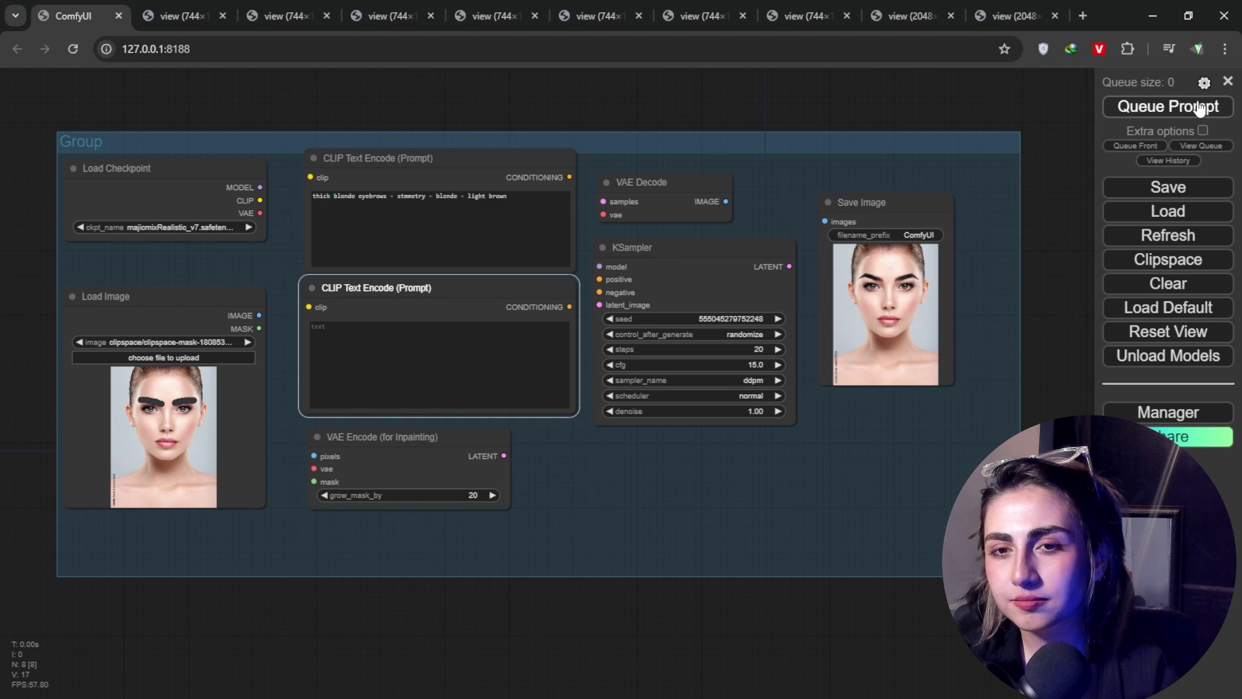
Open the new eyebrow image from the Save Image node and examine the brows and the rest of the face up close
right_click(899, 260)
left_click(935, 284)
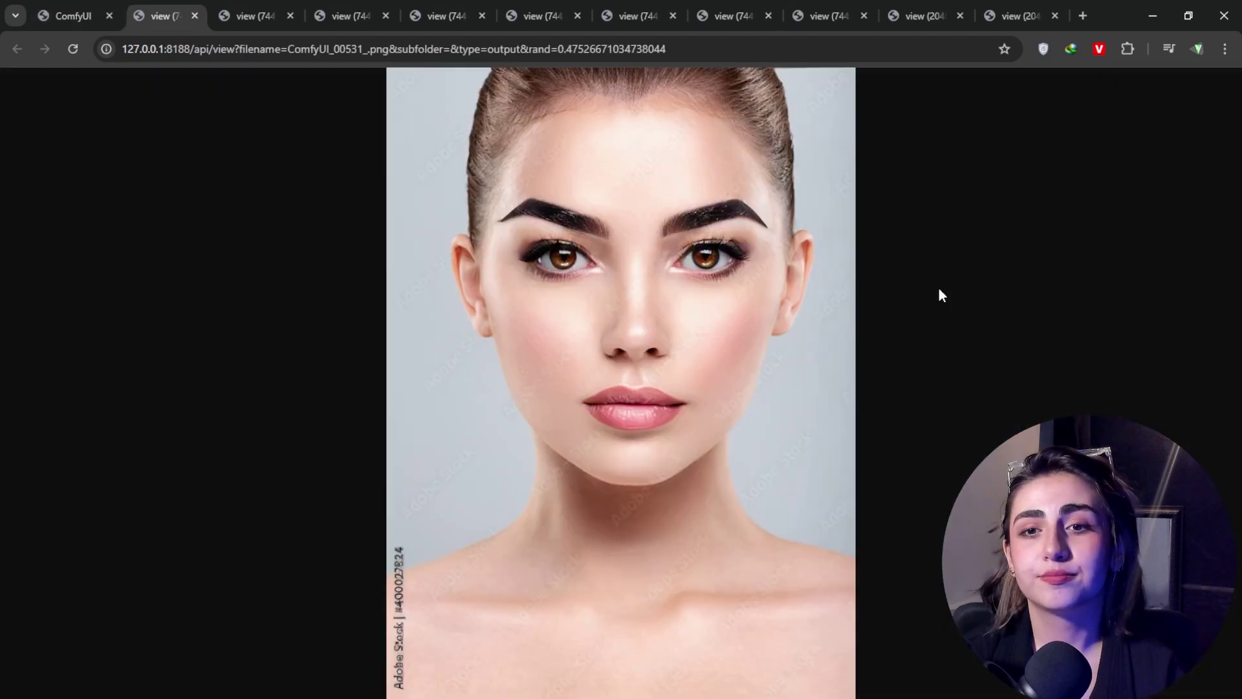
left_click(698, 234)
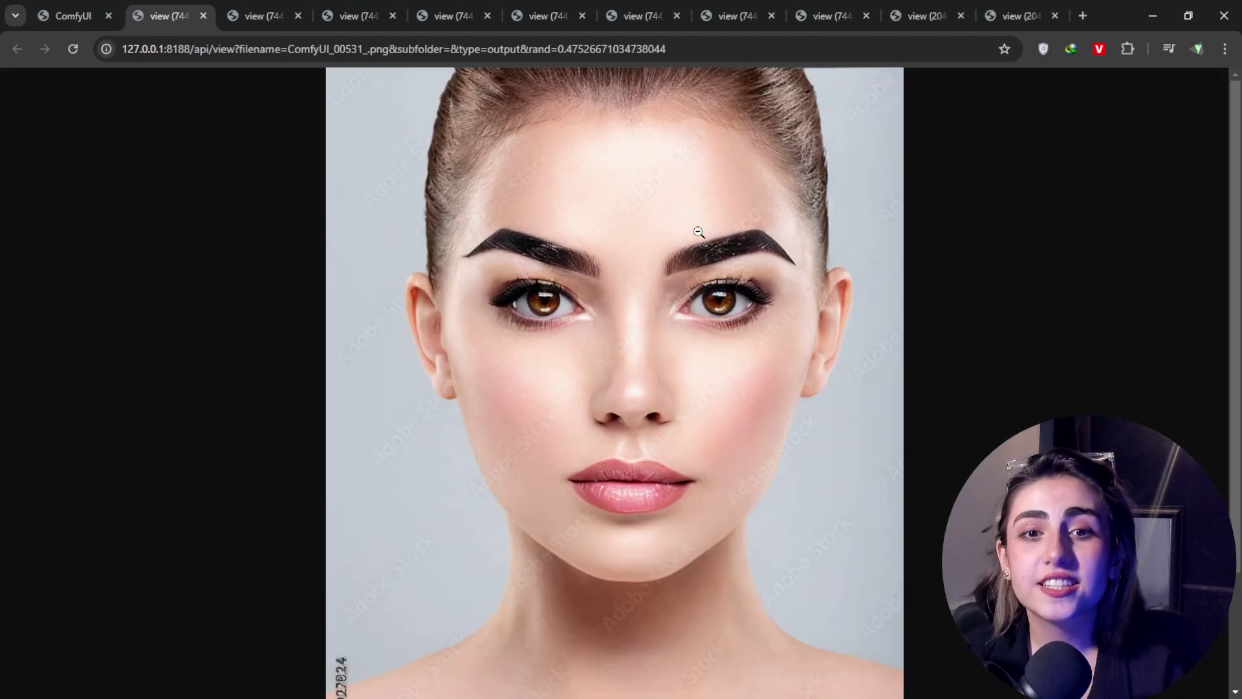
left_click(691, 247)
left_click(689, 252)
left_click(714, 257)
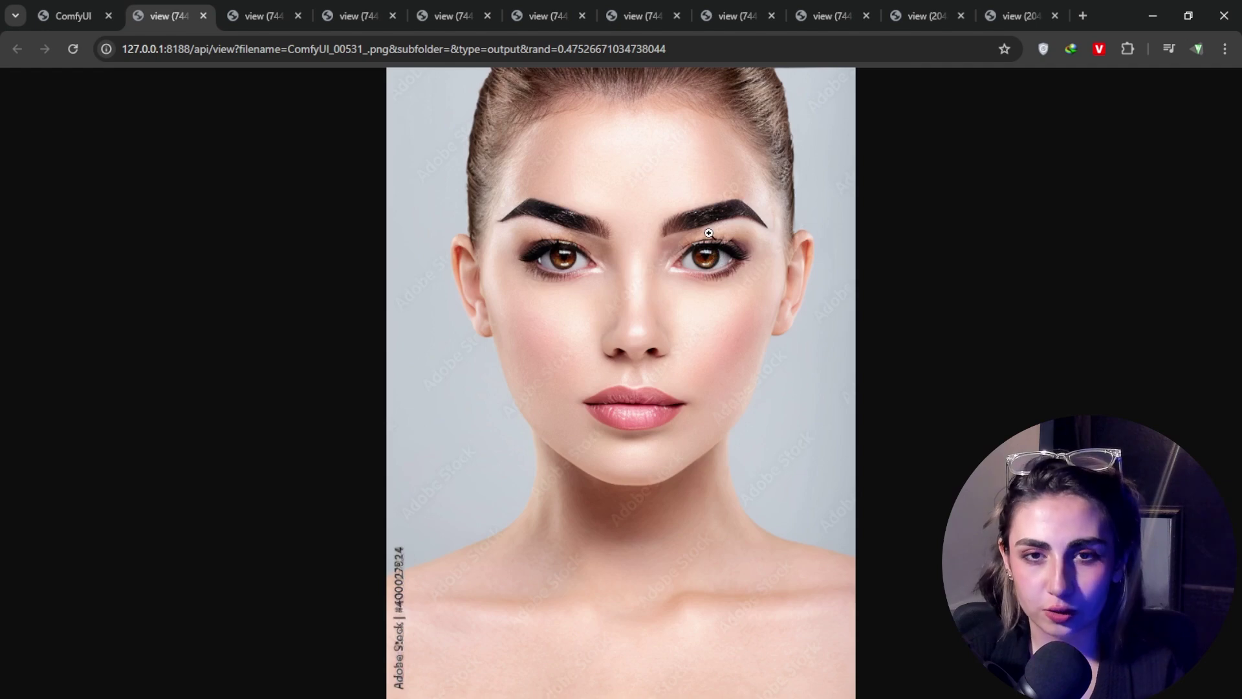
left_click(708, 233)
left_click(707, 234)
left_click(705, 236)
left_click(703, 237)
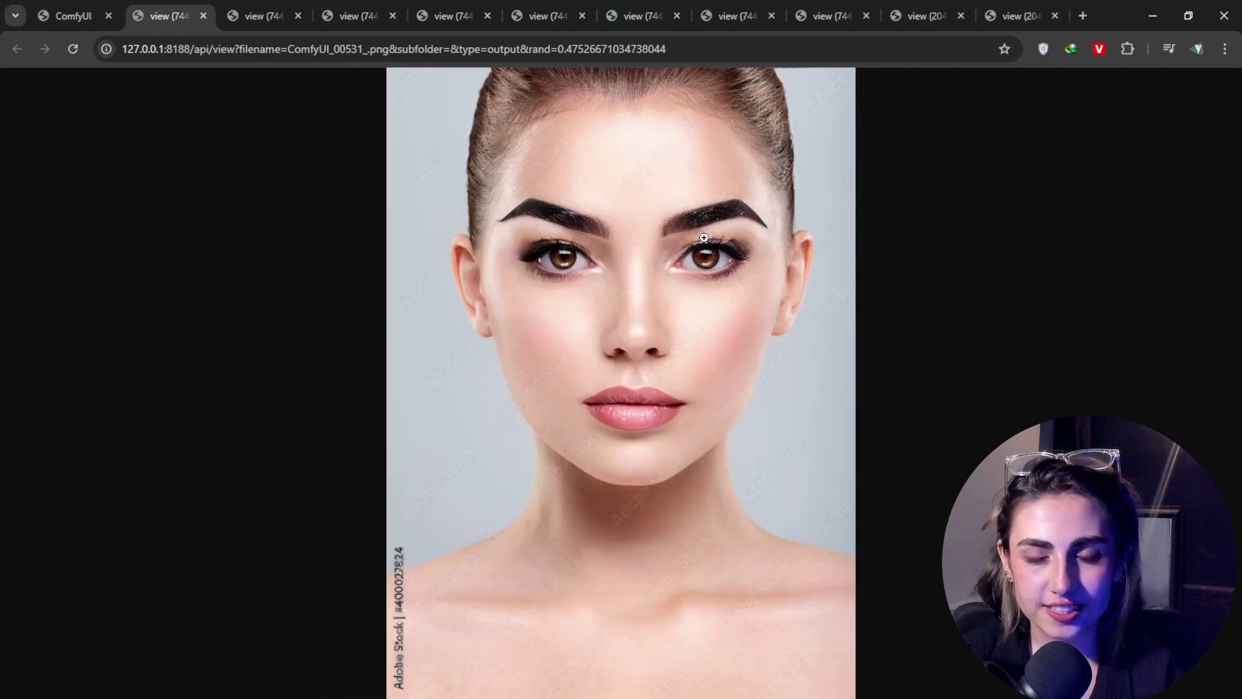
left_click(703, 237)
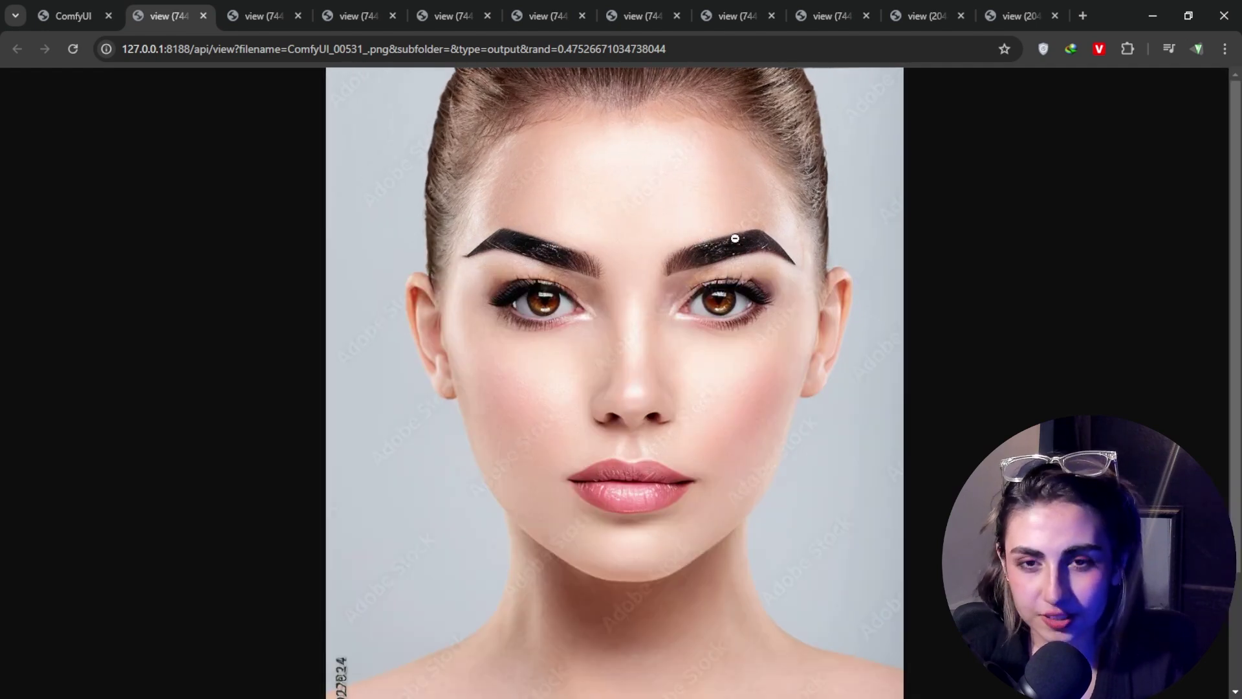
scroll(735, 239, "up", 4, "ctrl")
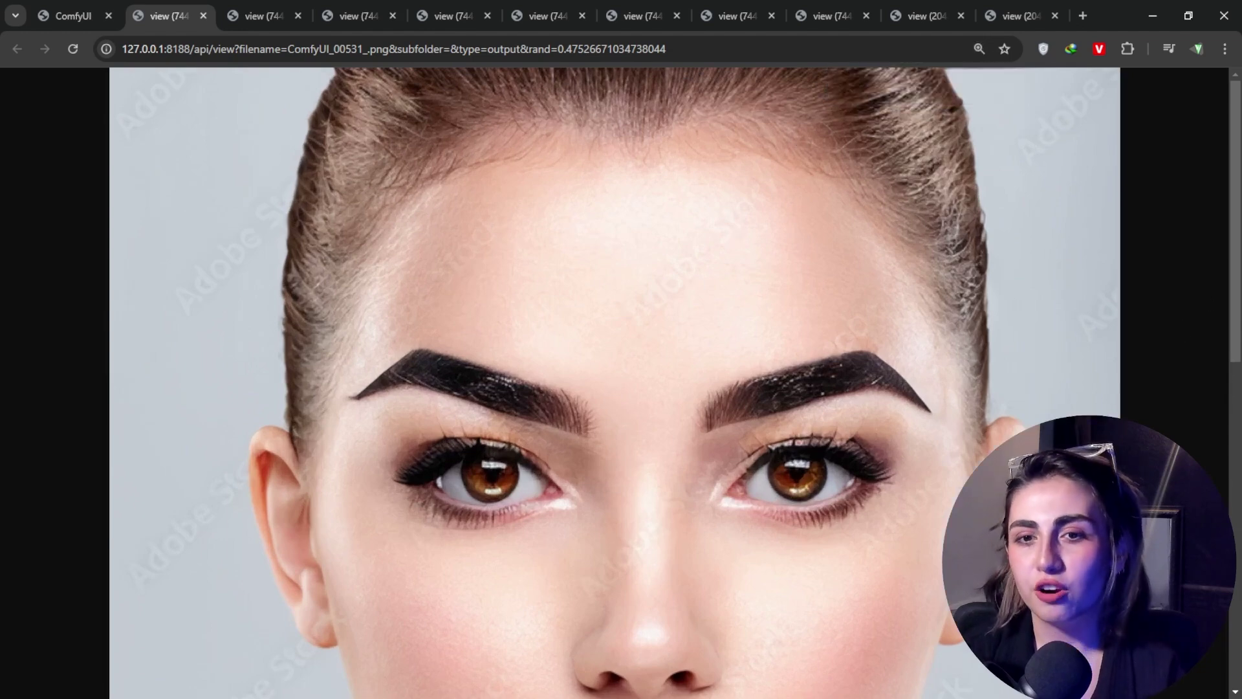
scroll(621, 382, "down", 4)
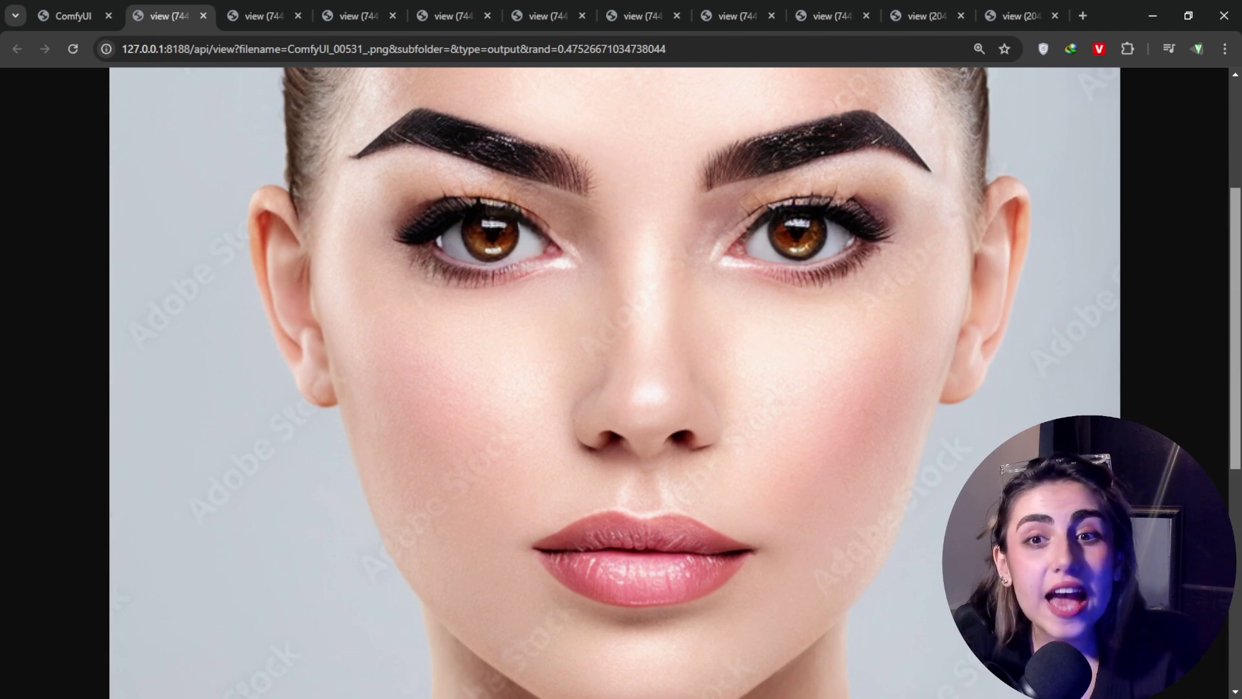
scroll(621, 381, "down", 1)
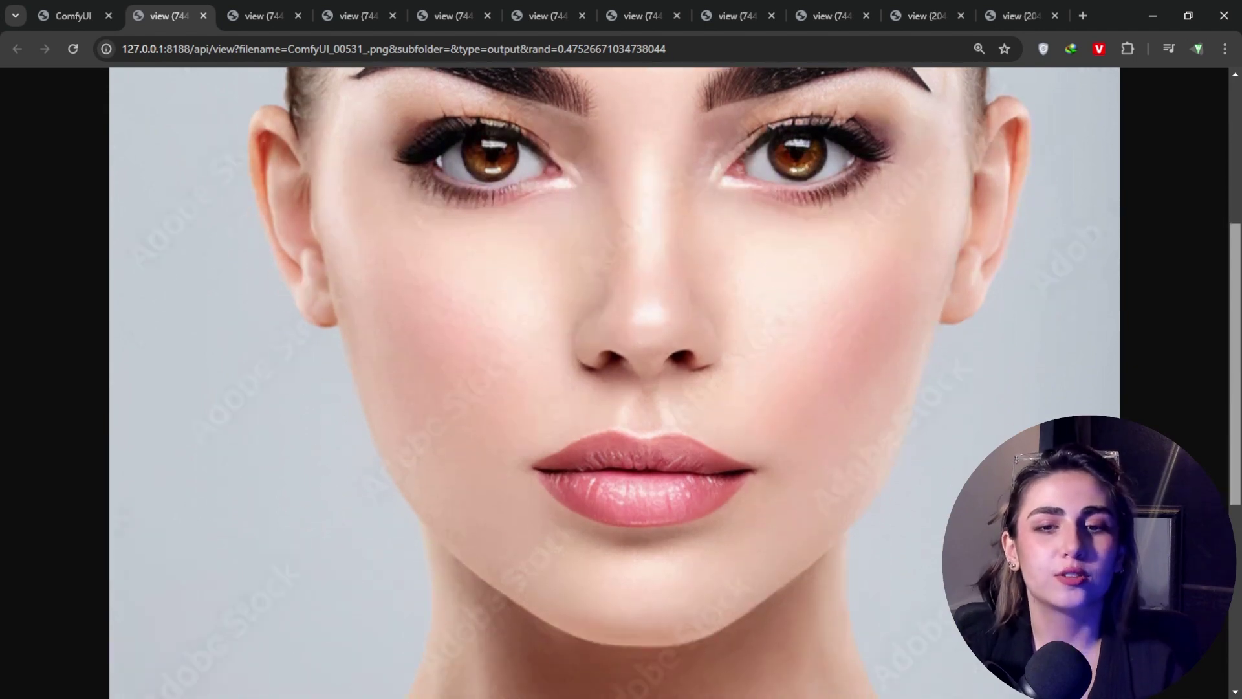
scroll(621, 382, "up", 4)
Go back to the ComfyUI workflow and restore the page zoom to 100%
left_click(84, 15)
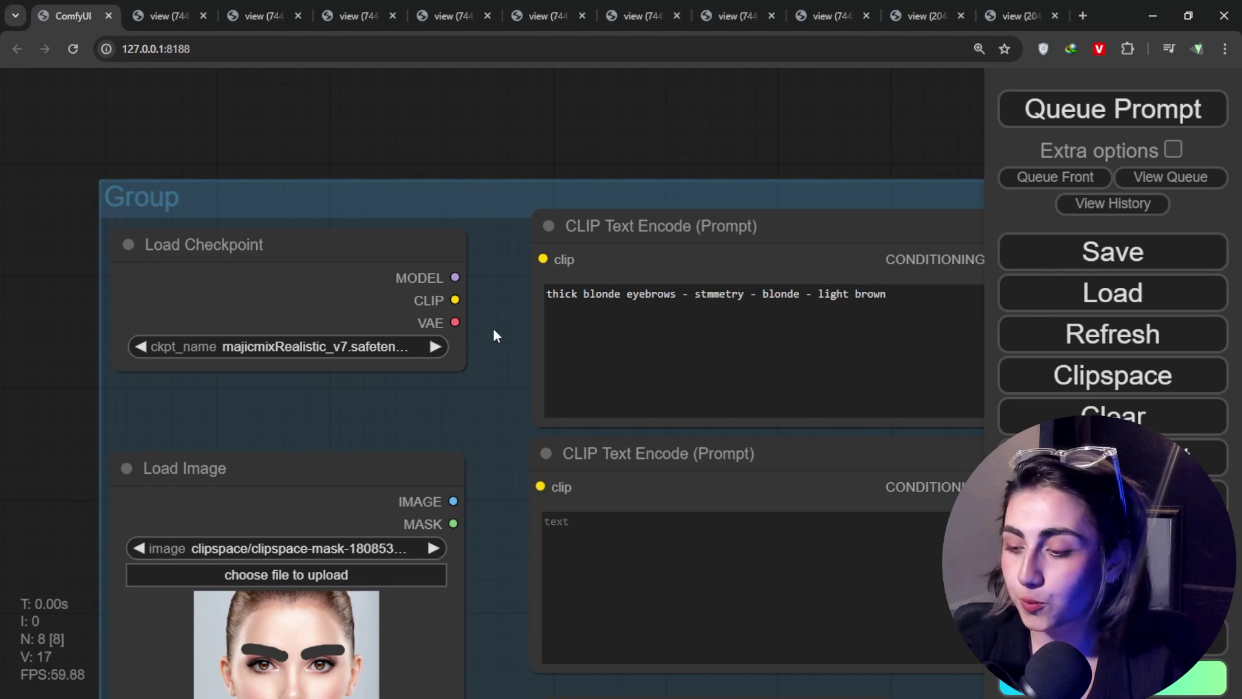
key("ctrl+minus")
key("ctrl+minus")
key("ctrl+minus")
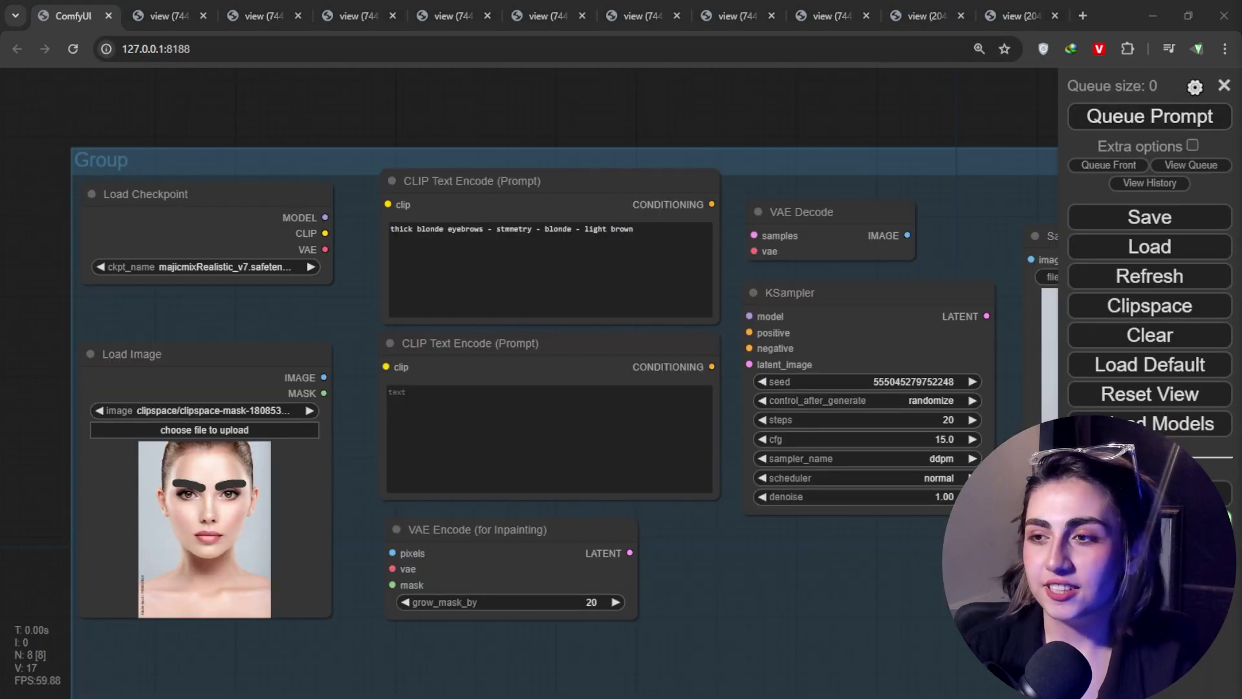
left_click(921, 127)
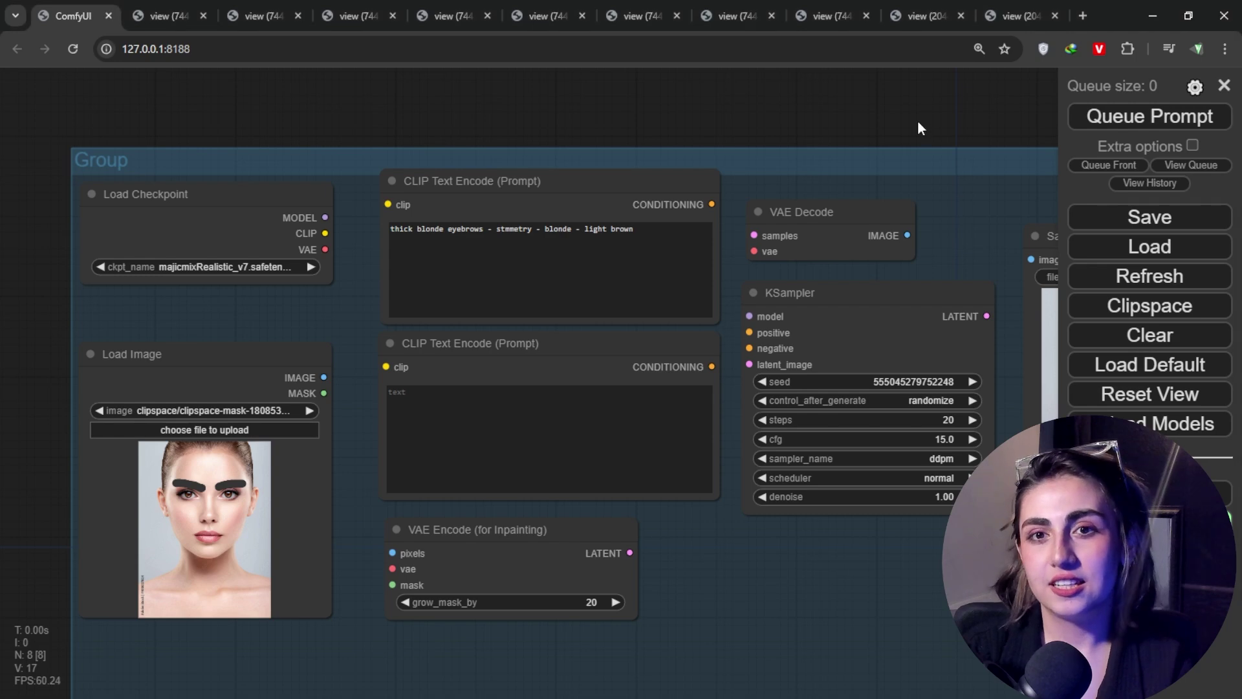
key("ctrl+minus")
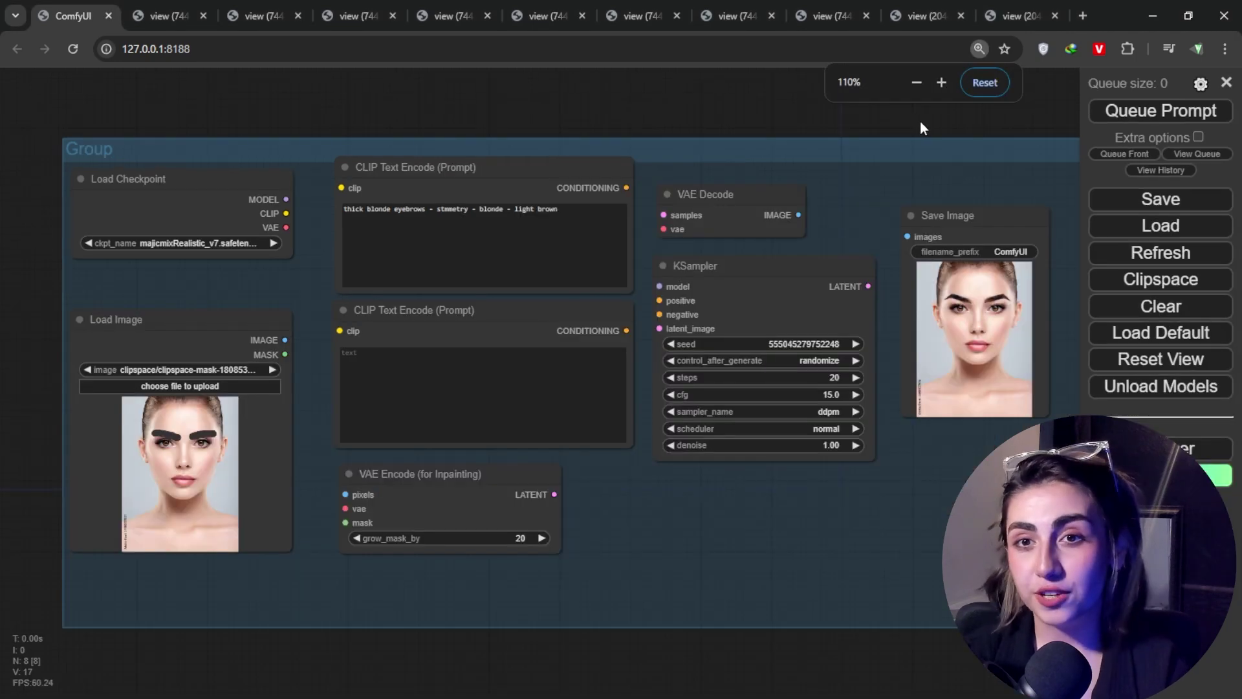
left_click(984, 82)
Compare the opened eyebrow results, switching between the latest image and the earlier versions
left_click(184, 16)
left_click(262, 15)
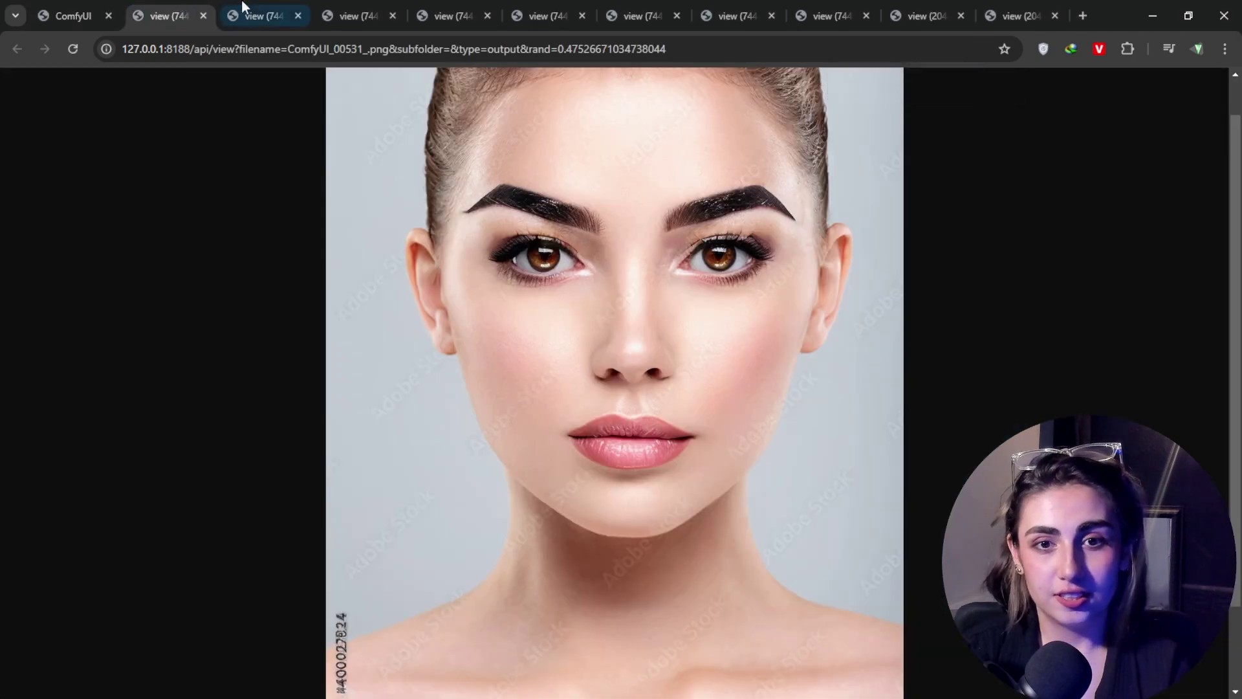
left_click(354, 14)
left_click(446, 9)
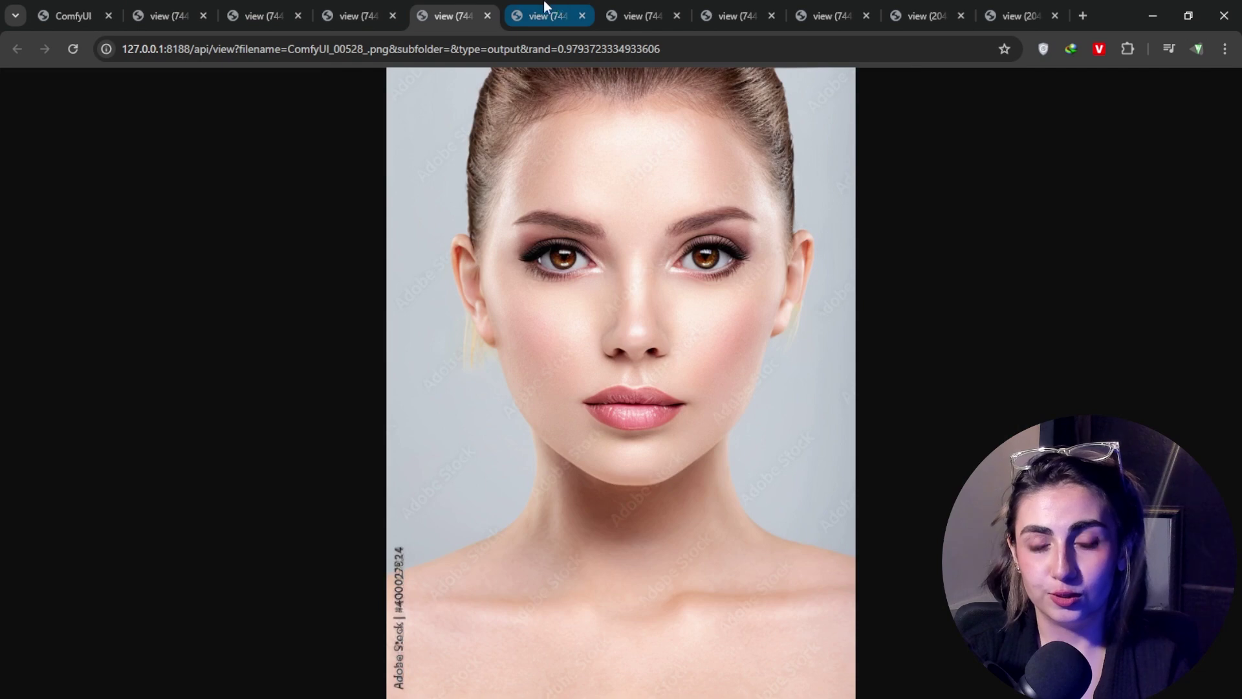
left_click(365, 8)
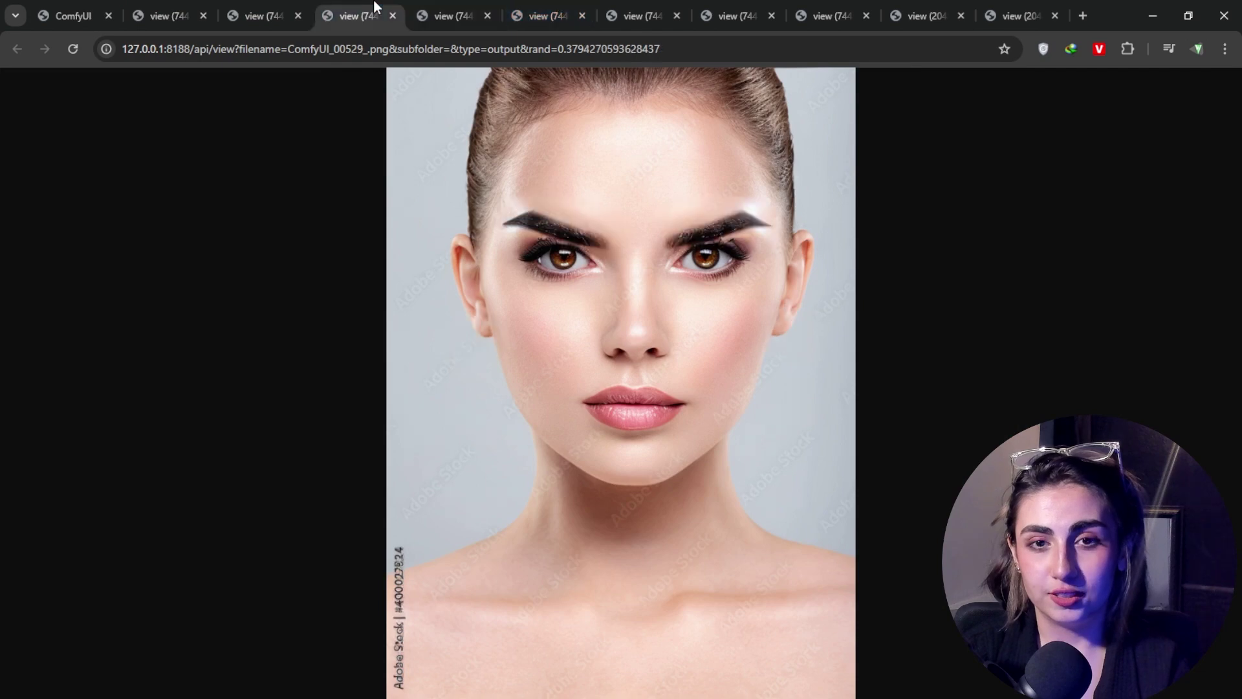
left_click(157, 7)
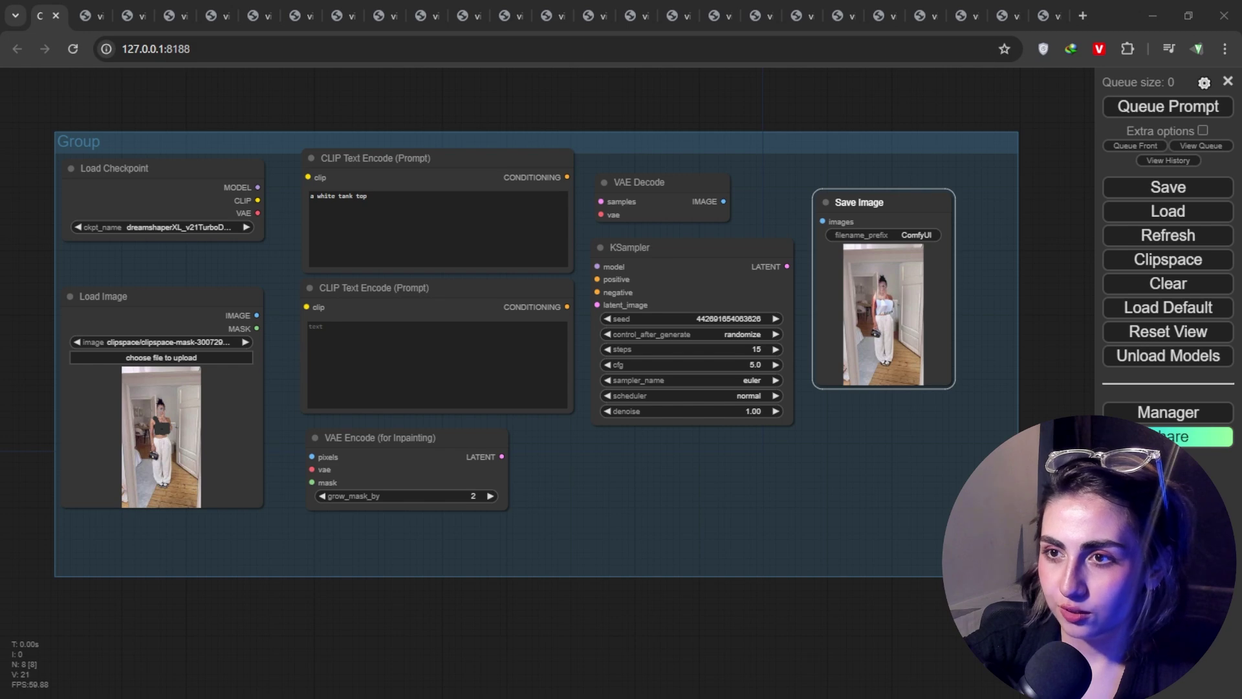
Load the white outfit photo into the Load Image node and mask the brown belt in the MaskEditor with a slightly thicker brush
left_click_drag(883, 313, 119, 430)
right_click(145, 445)
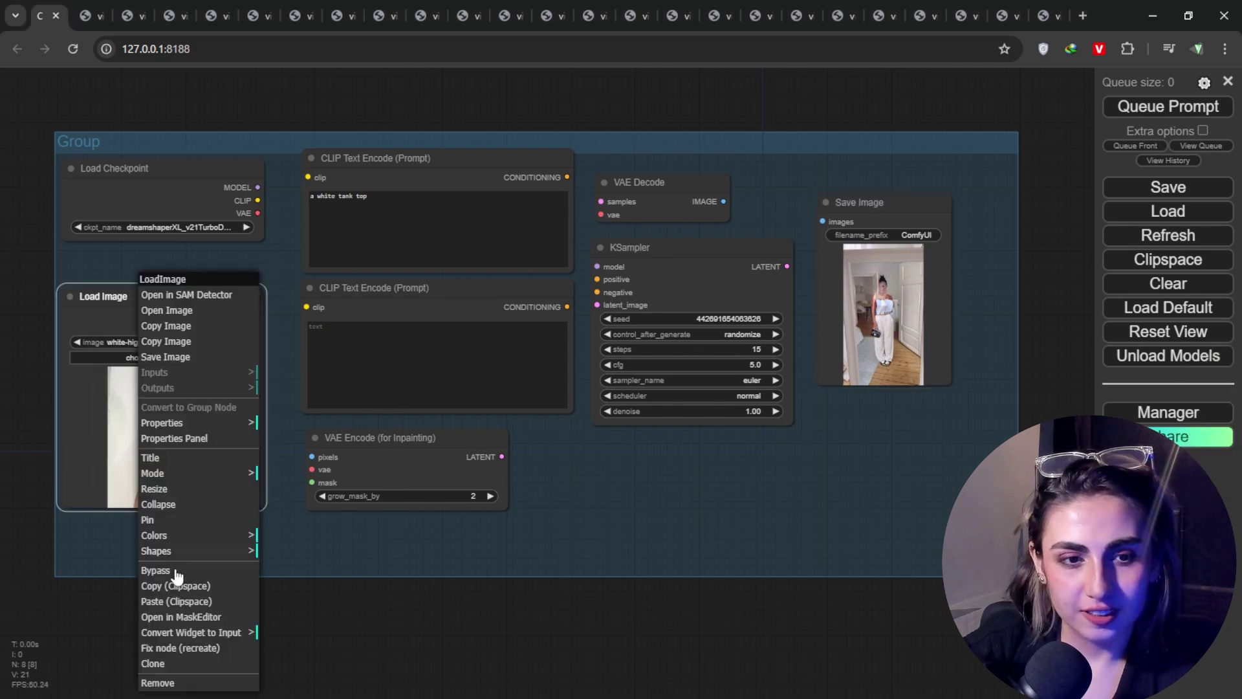
left_click(198, 618)
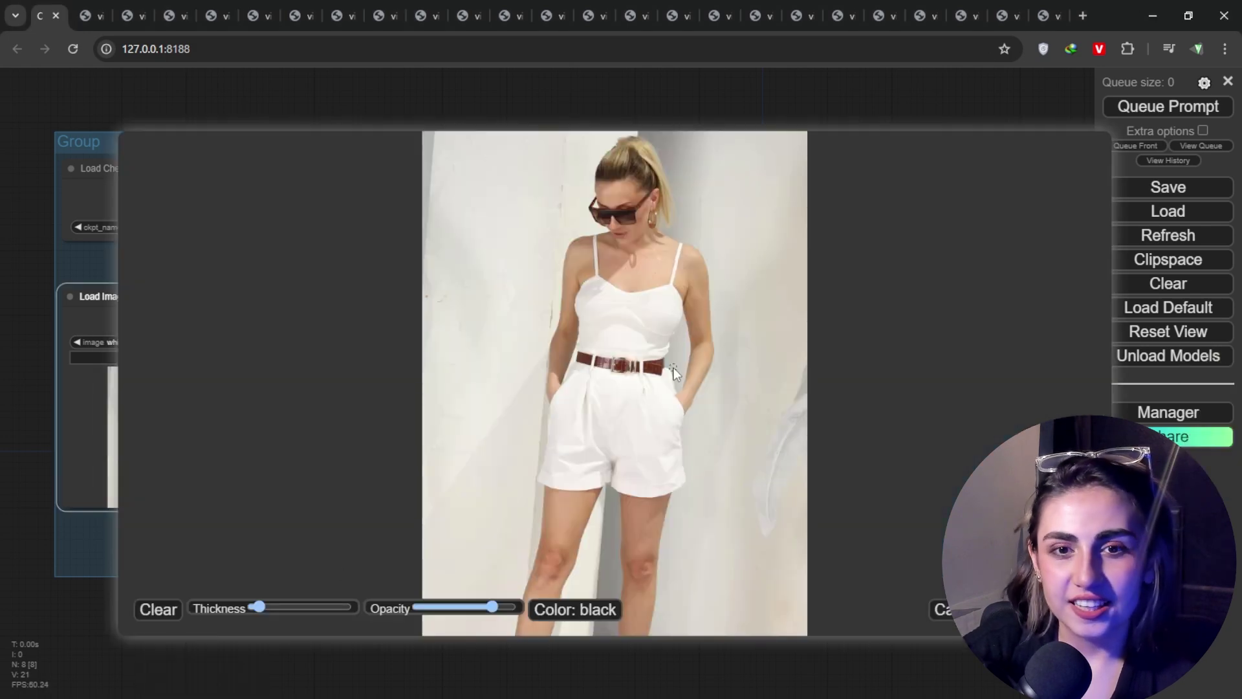
left_click_drag(258, 606, 270, 607)
left_click_drag(570, 363, 673, 363)
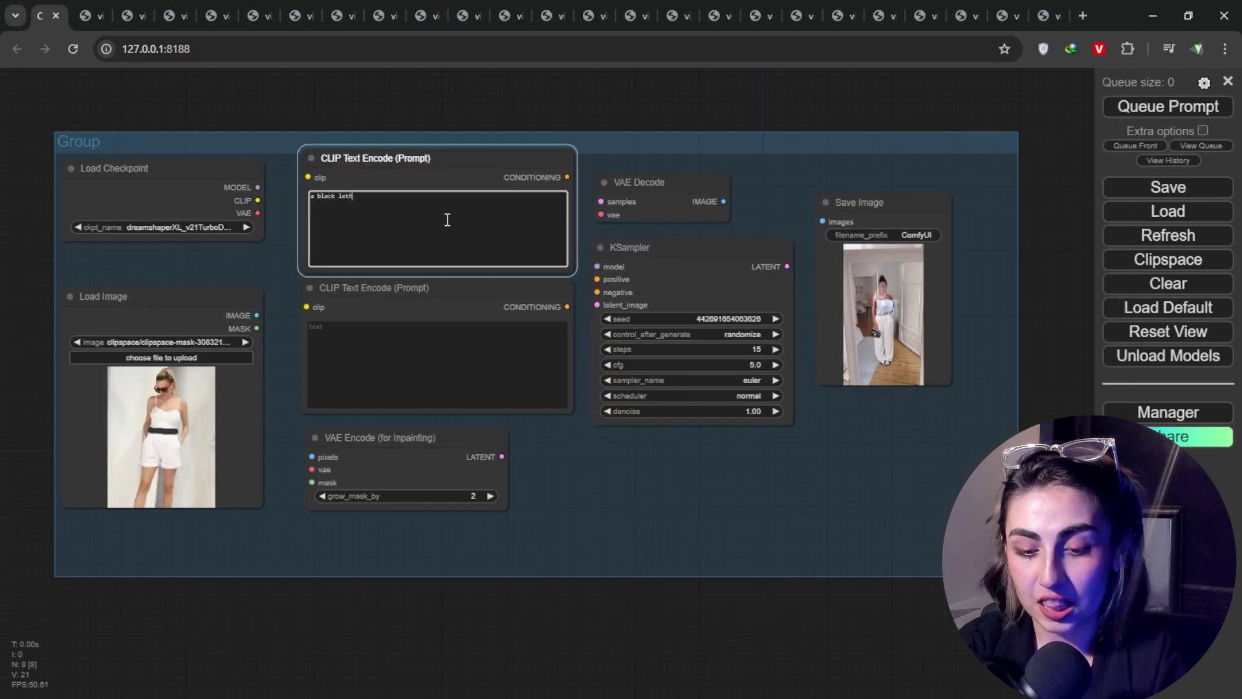
Complete the positive prompt as "a black lether belt", set grow_mask_by to 10 and queue the prompt
type("er belt")
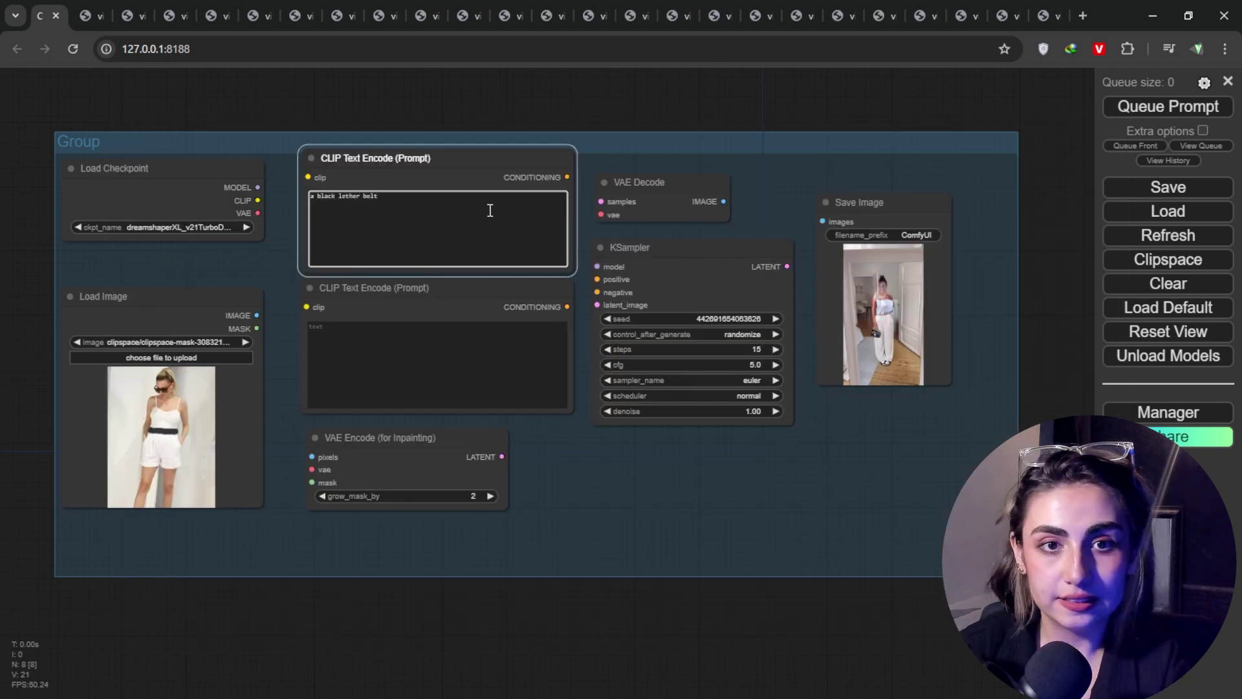
left_click(478, 495)
type("10")
key("Return")
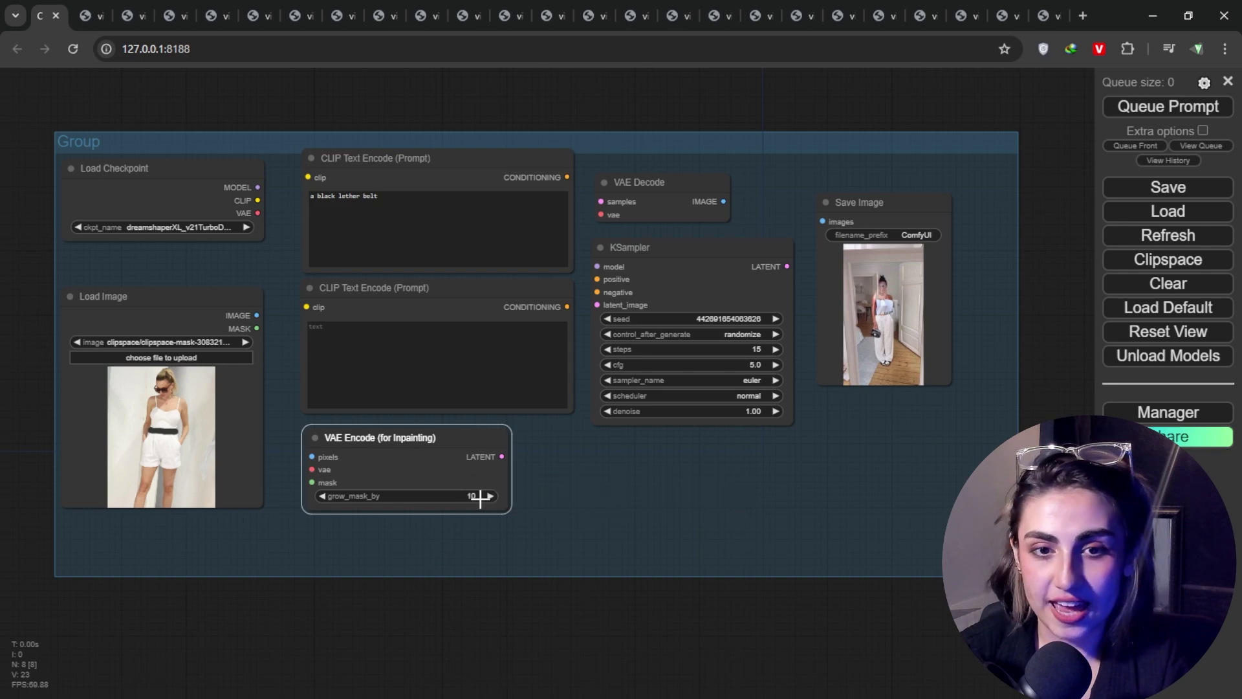
left_click(1177, 108)
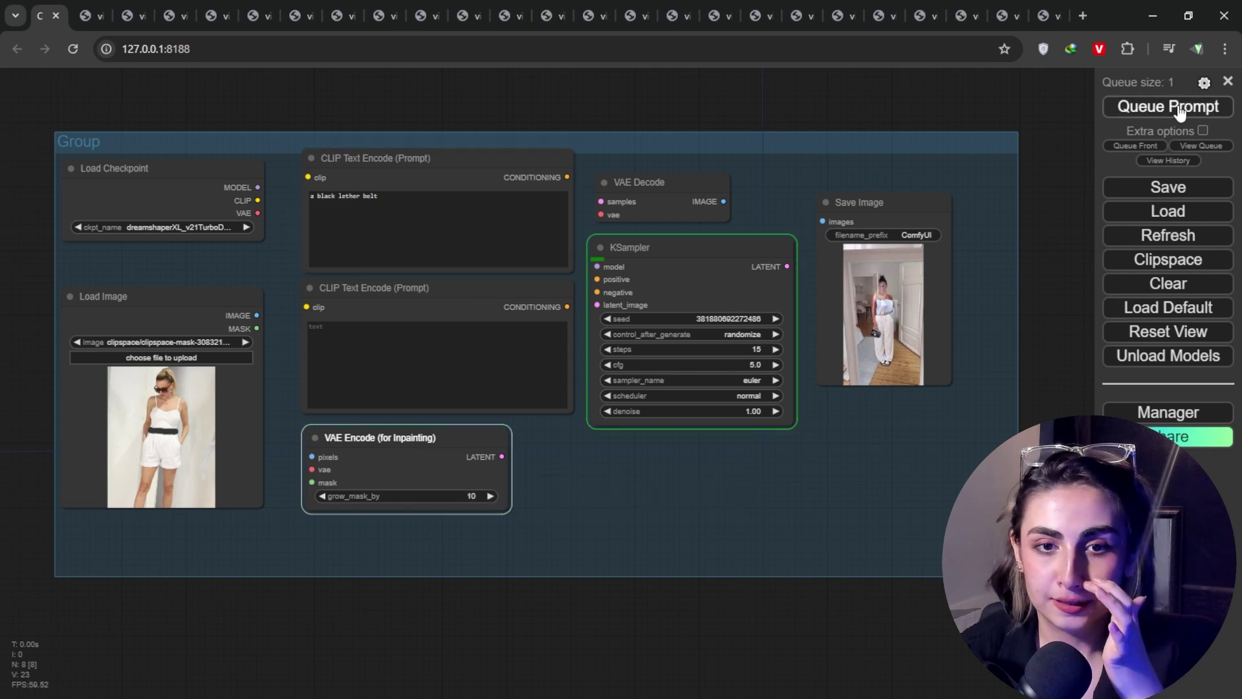
Open the belt result from the Save Image node to review it, and queue the same prompt again for another variation
right_click(872, 270)
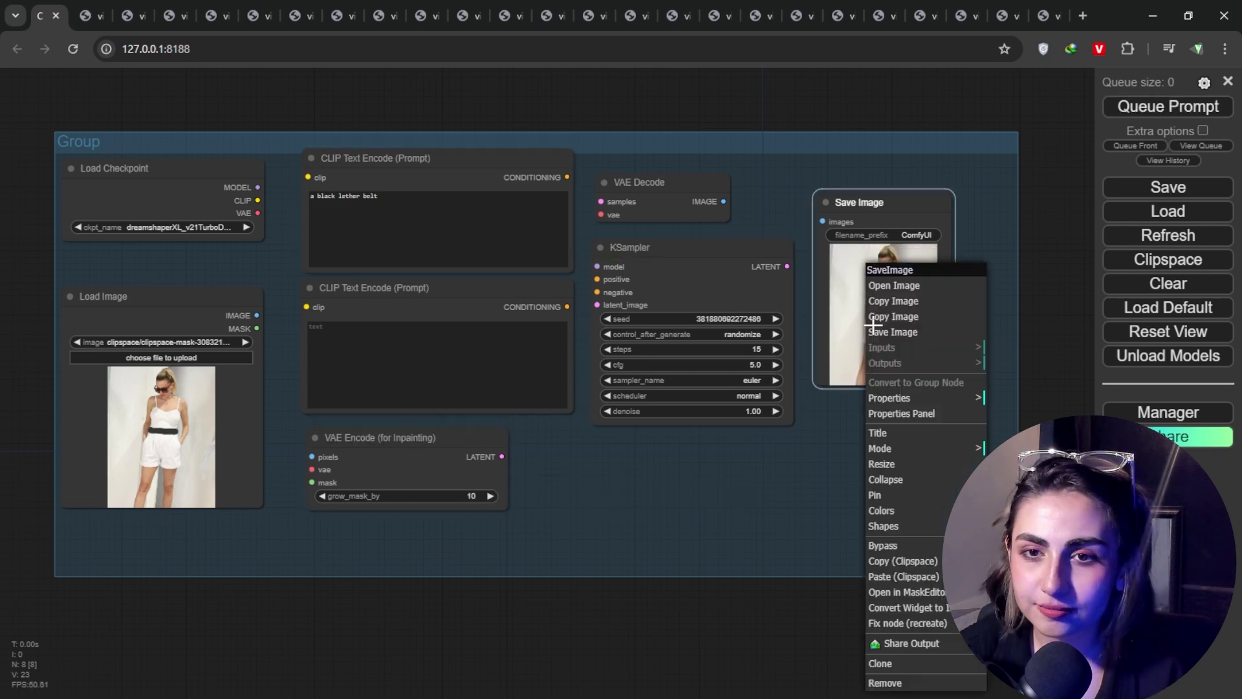
left_click(892, 286)
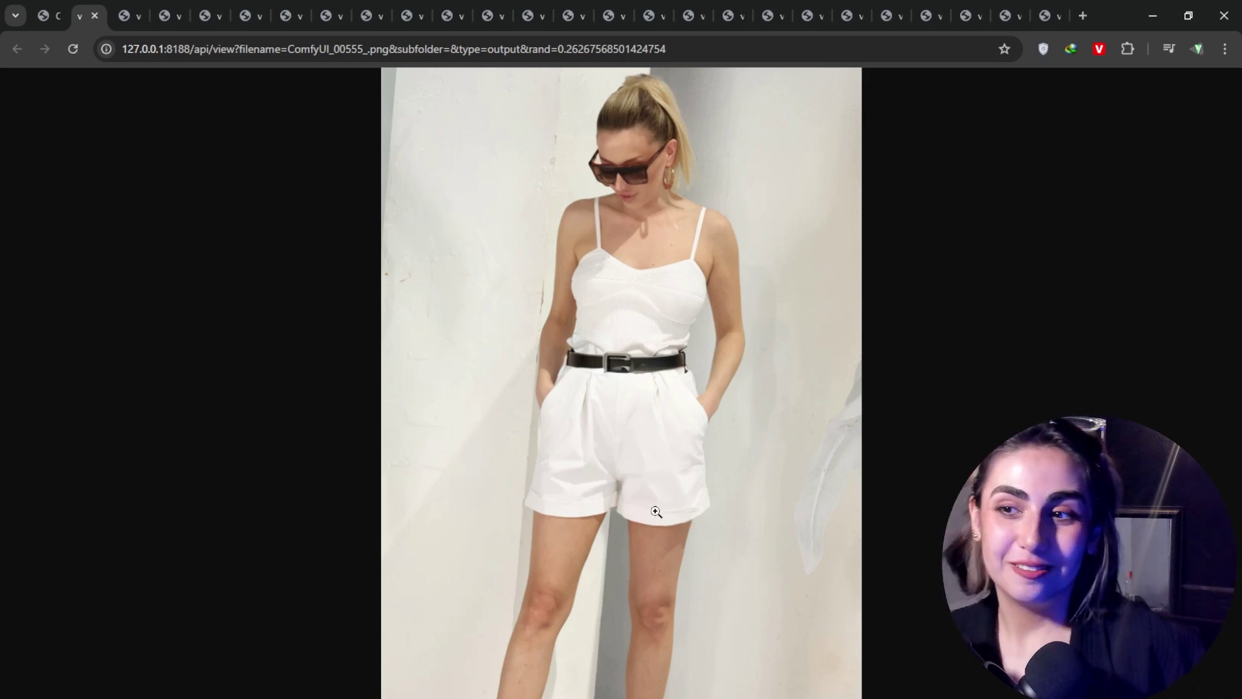
left_click(64, 8)
left_click(1169, 106)
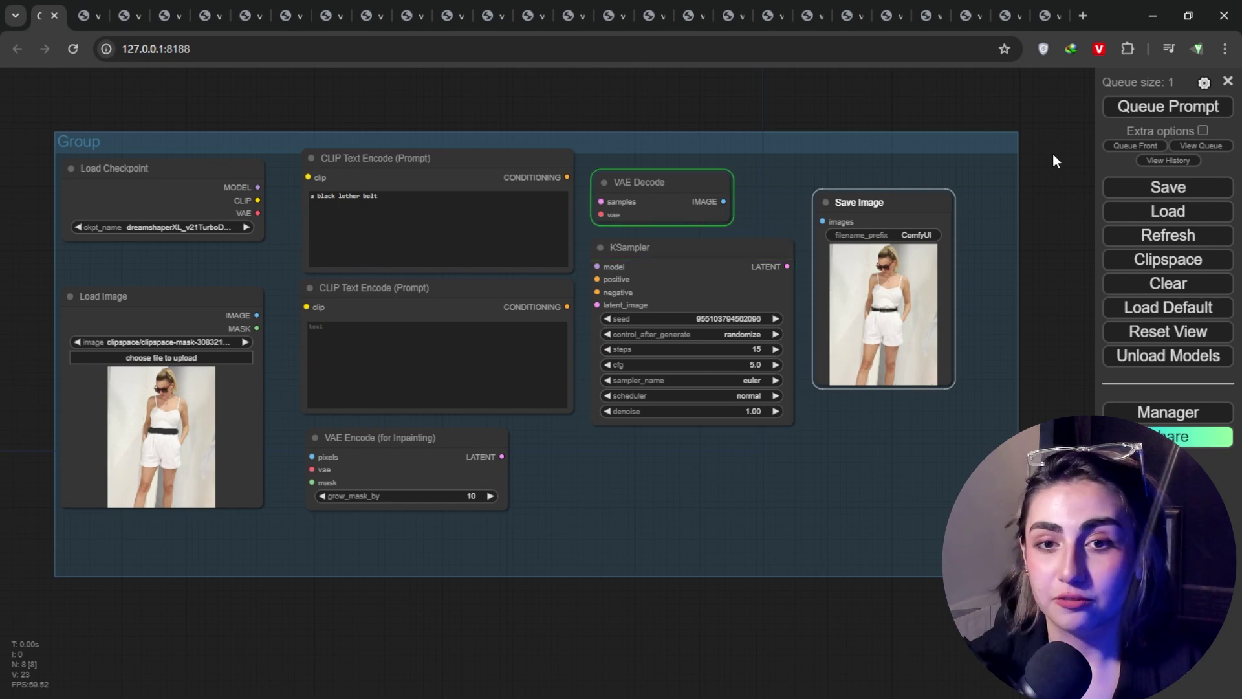
Open the second belt variation from the Save Image node and compare its belt and buckle with the first version
right_click(834, 258)
left_click(867, 291)
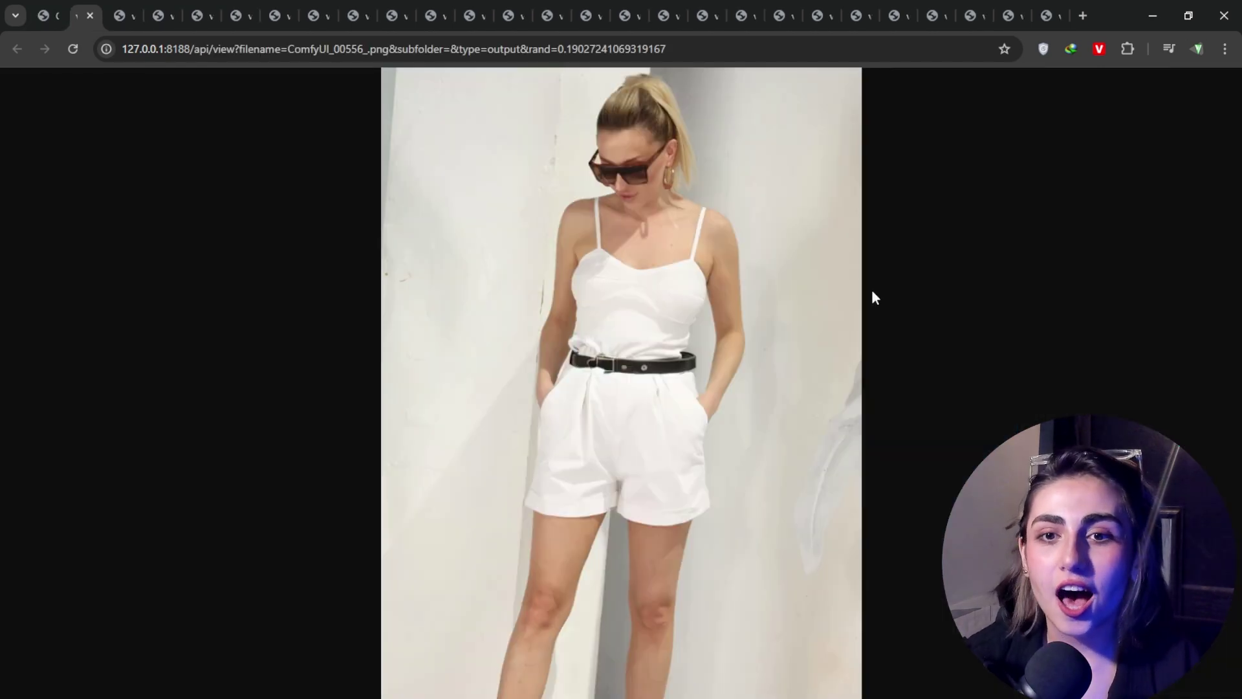
left_click(121, 14)
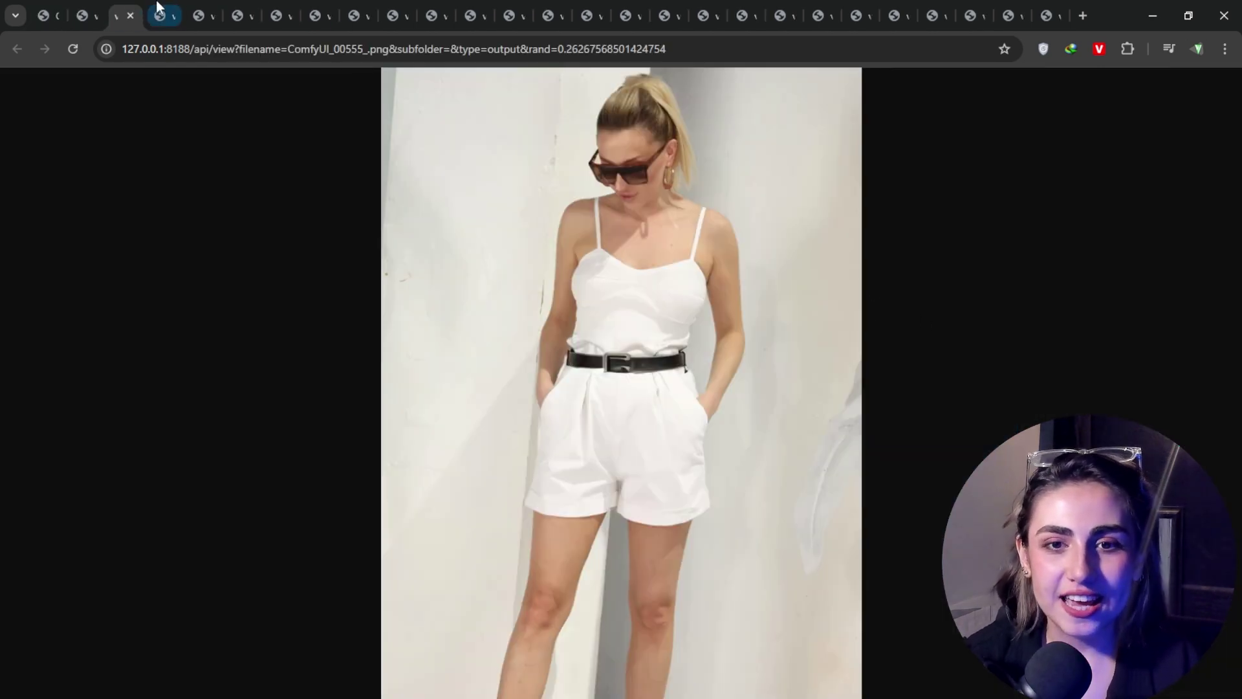
left_click(160, 14)
left_click(120, 14)
left_click(91, 14)
left_click(119, 15)
left_click(97, 14)
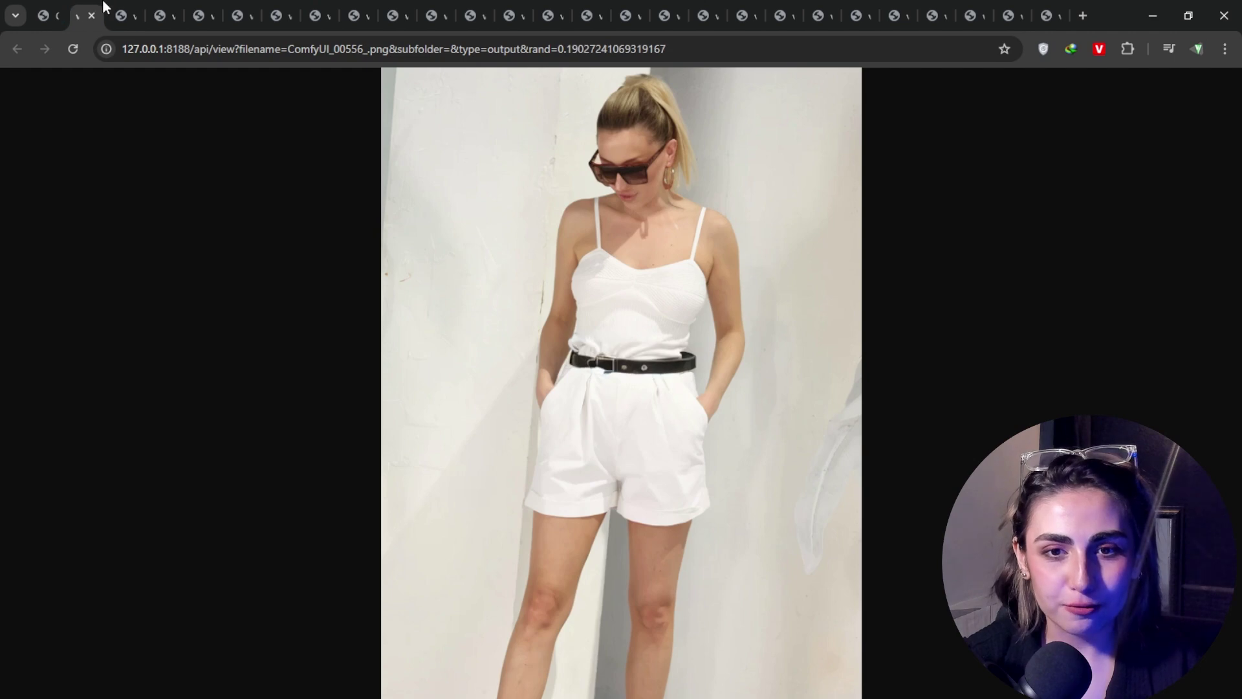
left_click(125, 12)
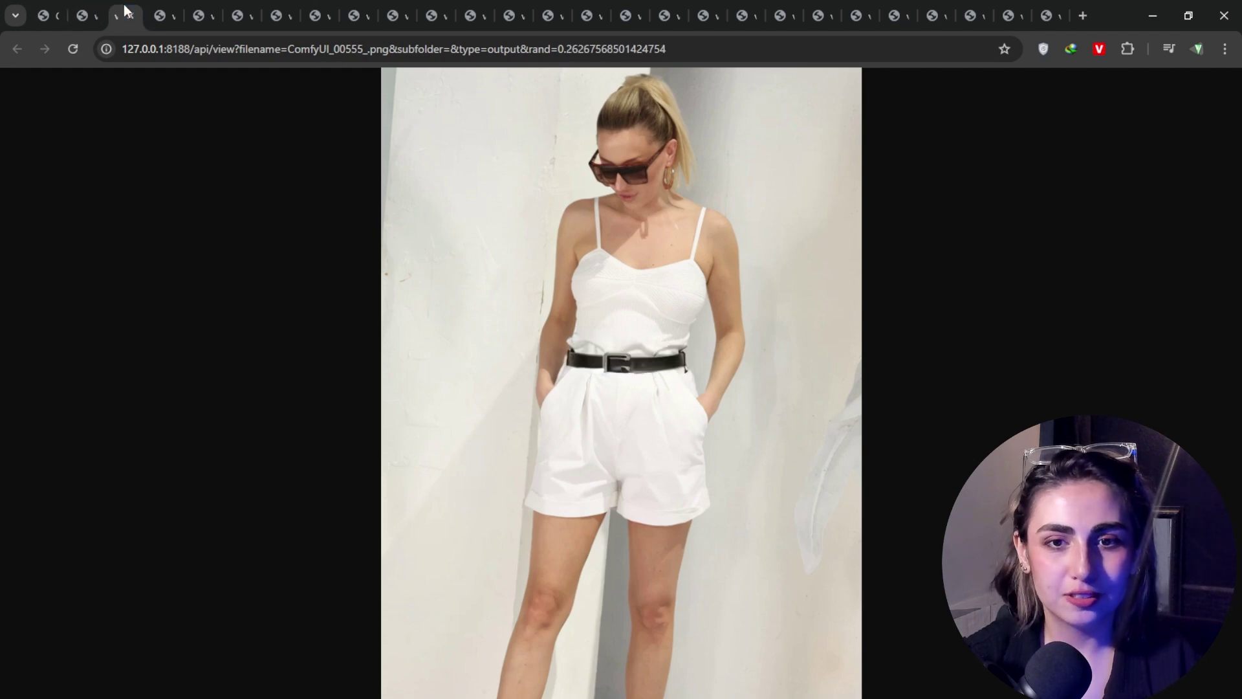
Return to the workflow and open the newest belt image from the Save Image node to check the belt
left_click(41, 13)
left_click(896, 280)
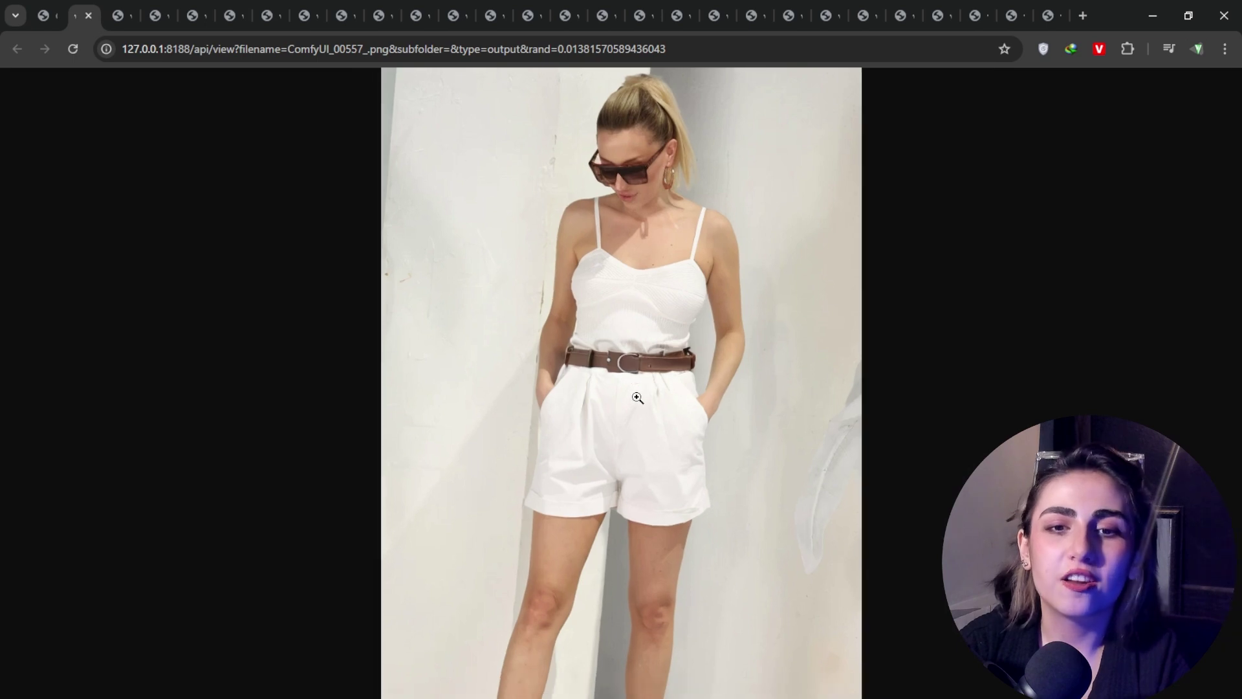
Reopen the Load Image photo in the MaskEditor, clear the belt mask, and mask the white top with its shoulder straps using a slightly thinner brush
left_click(42, 15)
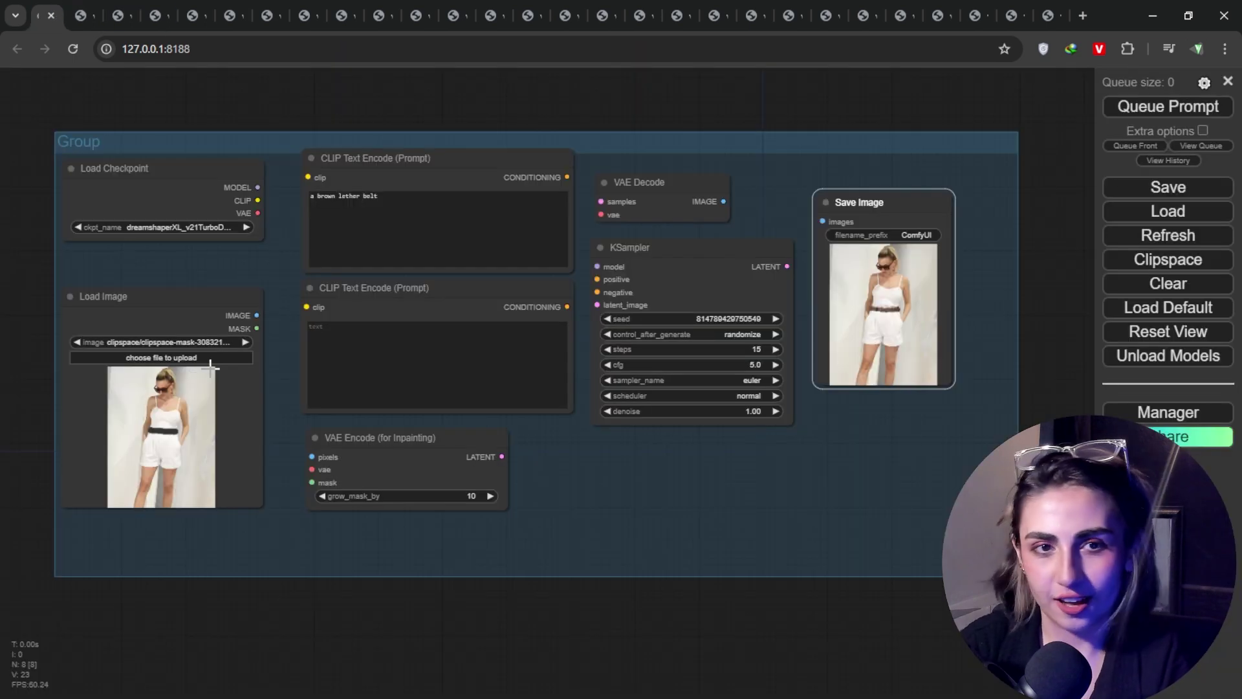
right_click(169, 427)
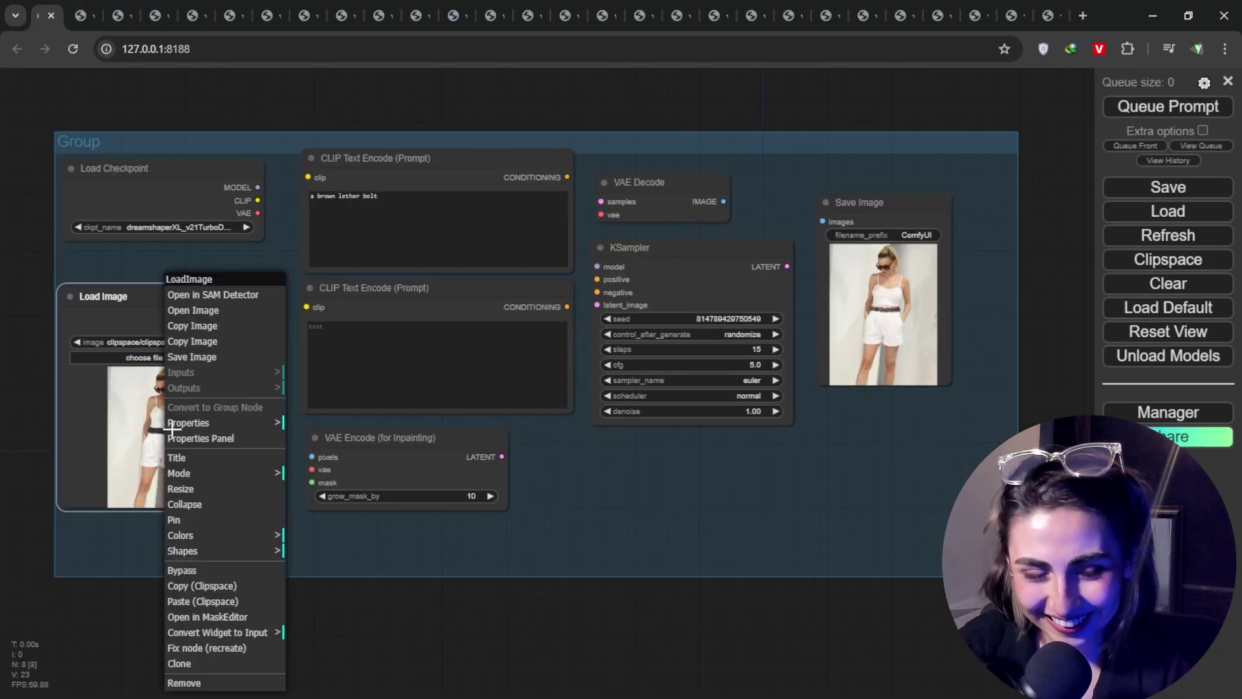
left_click(241, 615)
left_click(158, 610)
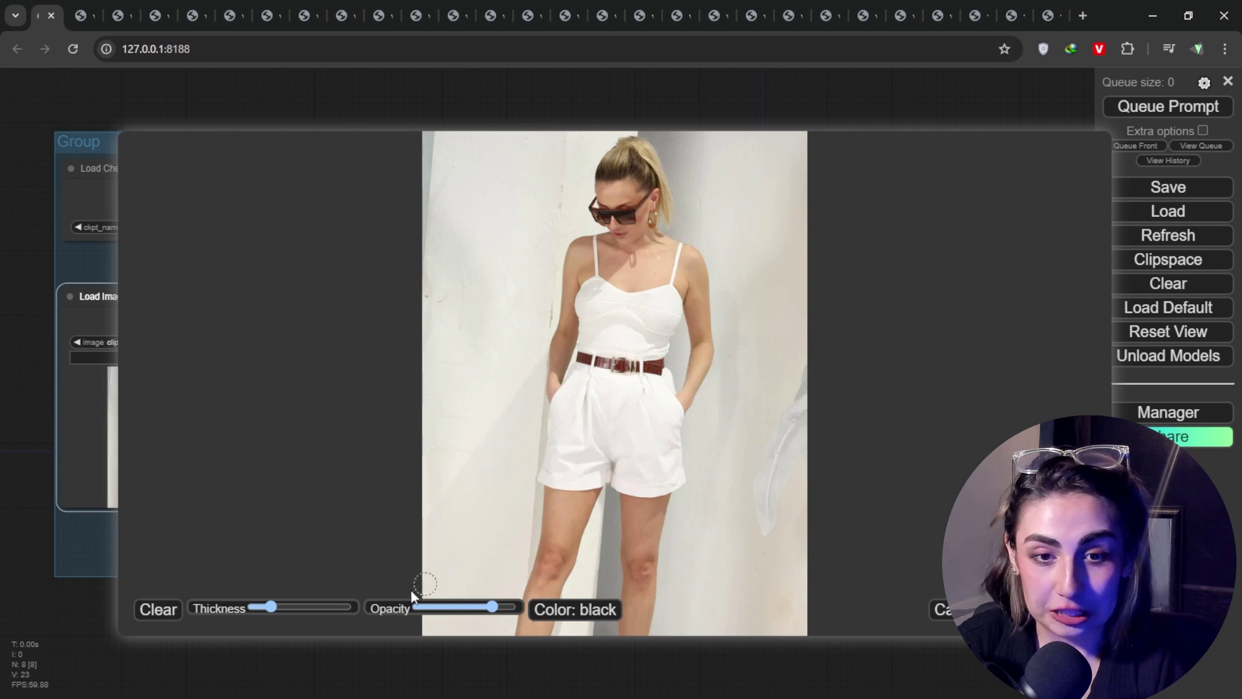
left_click(279, 608)
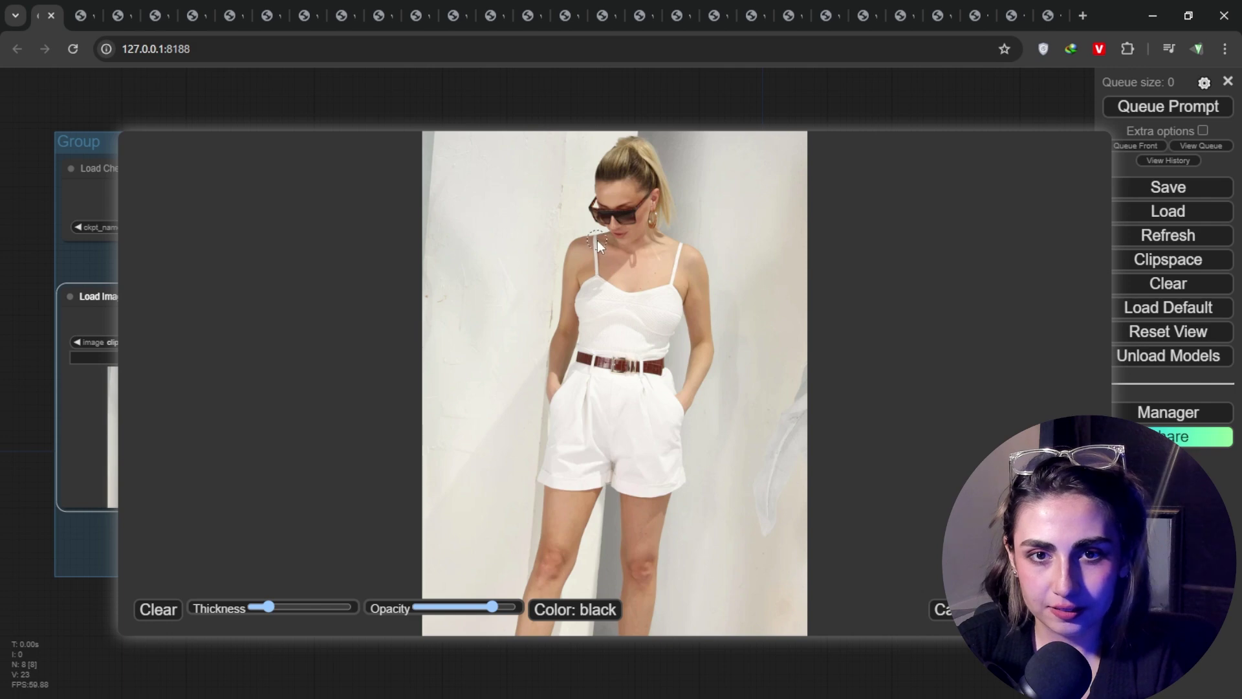
mouse_move(597, 240)
left_mouse_down()
mouse_move(584, 344)
mouse_move(668, 341)
mouse_move(676, 272)
mouse_move(611, 297)
mouse_move(598, 325)
mouse_move(630, 316)
left_mouse_up()
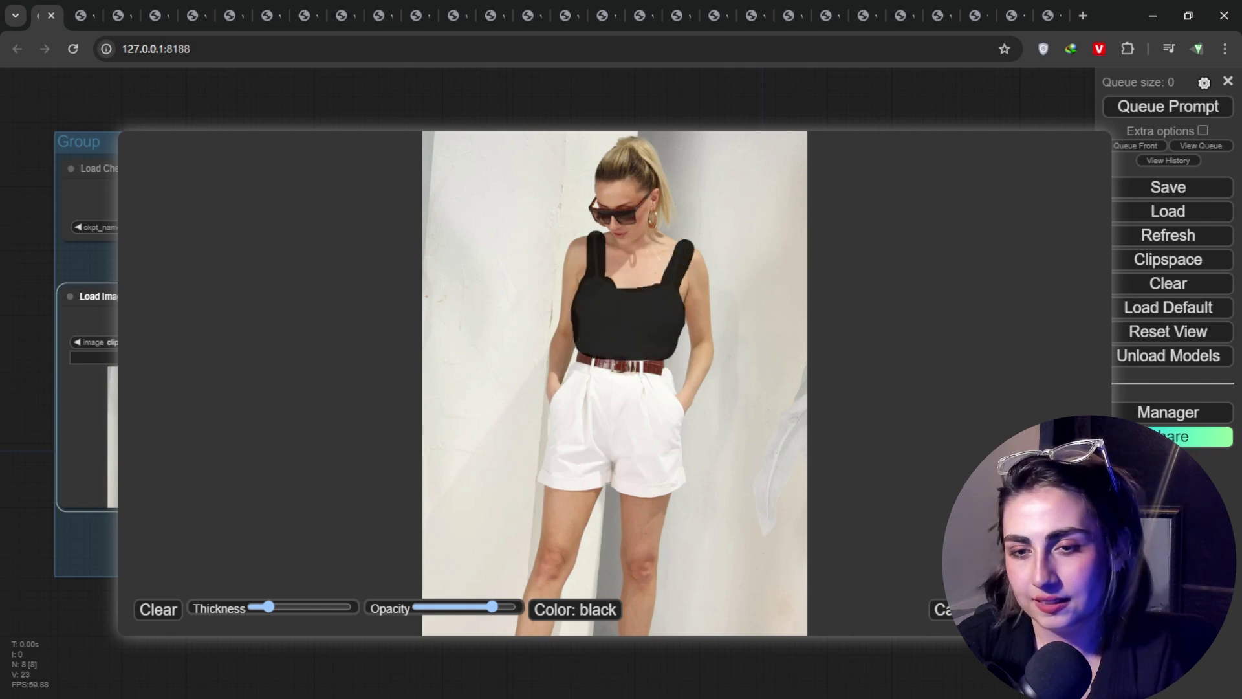
left_click(989, 609)
Replace the positive prompt with "lace whithe top" and queue the prompt
left_click(518, 235)
key("ctrl+a")
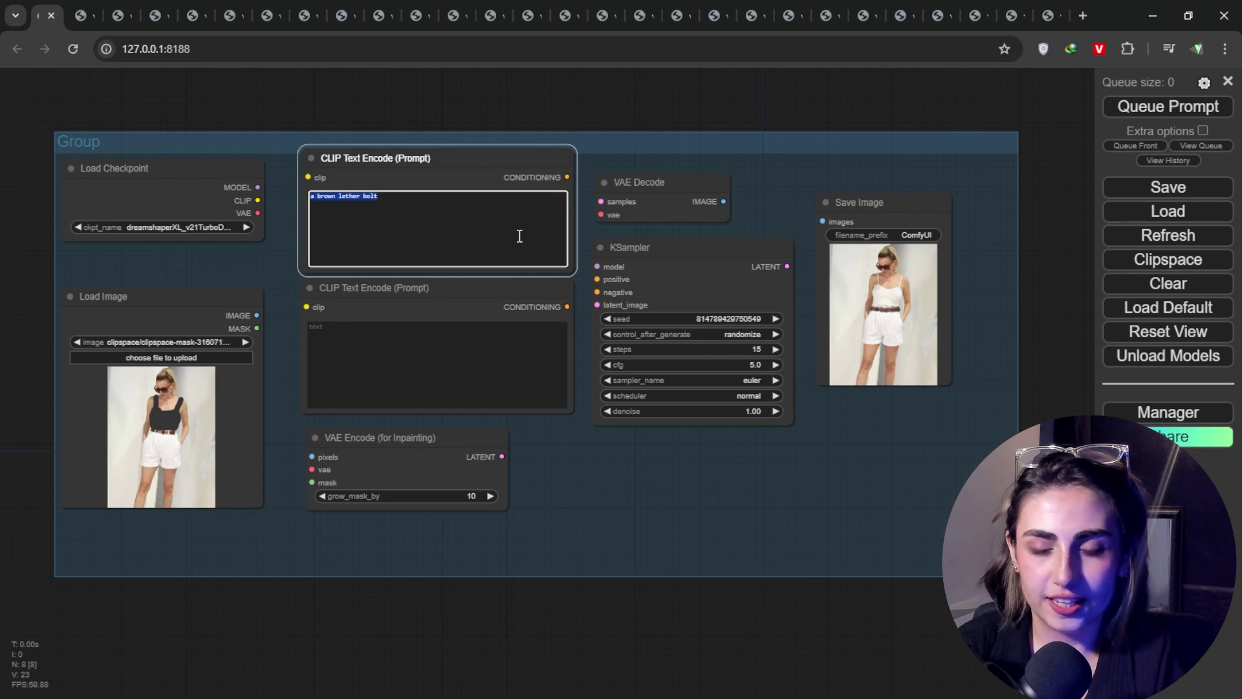
key("BackSpace")
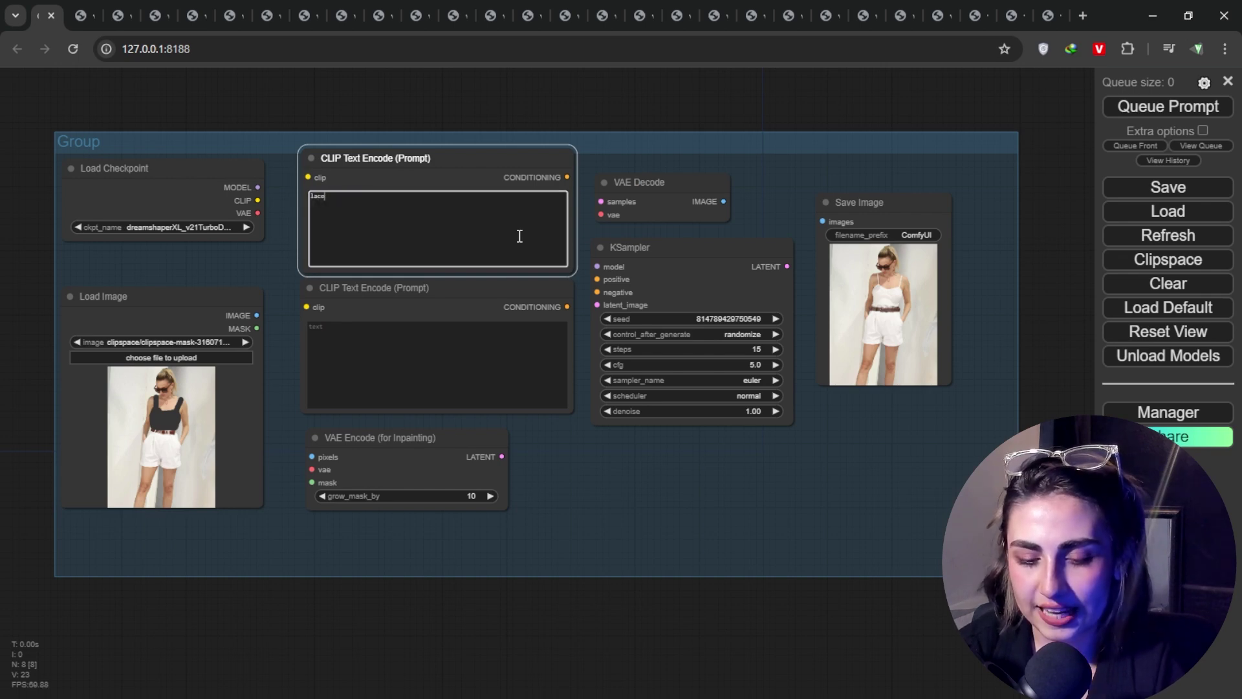
type("lace whithe top")
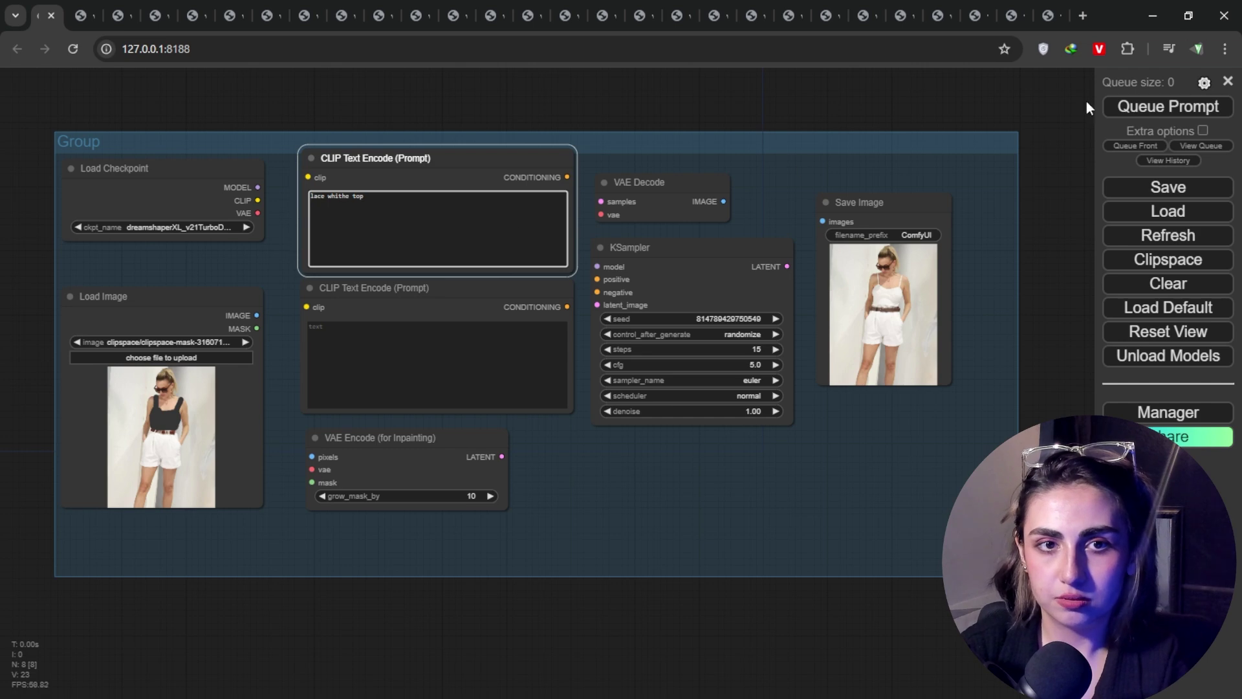
Open the lace top result from the Save Image node to review it, and return to the workflow
right_click(847, 302)
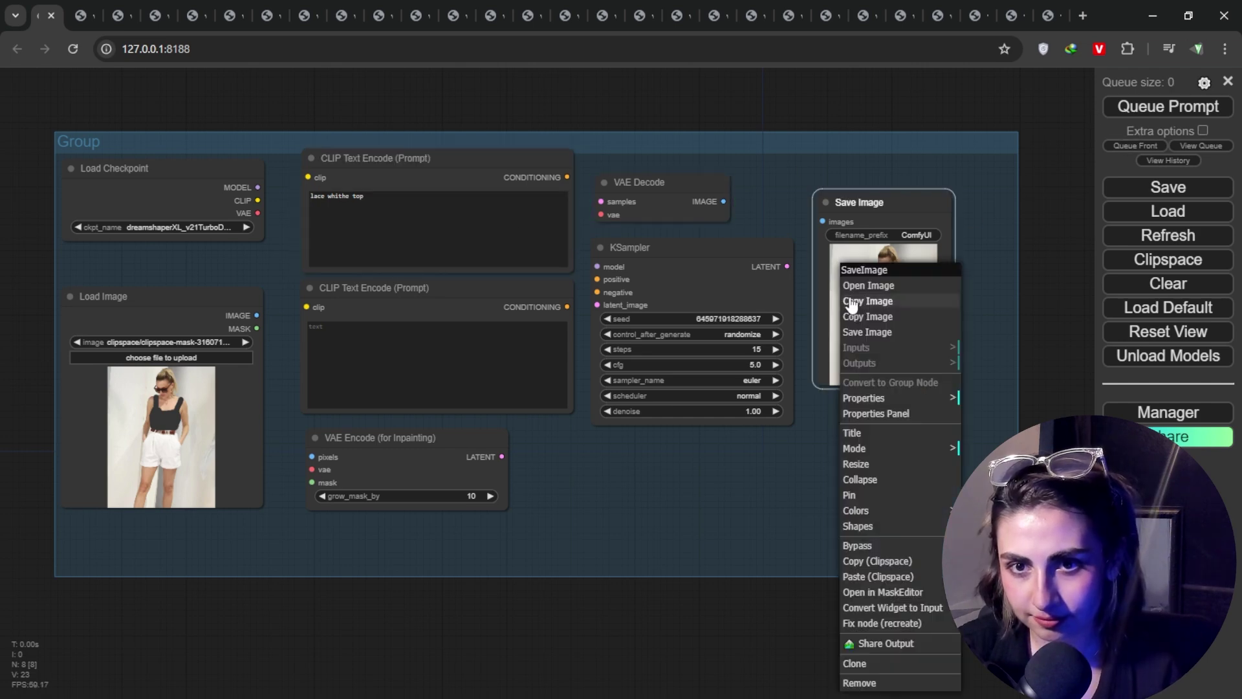
left_click(871, 285)
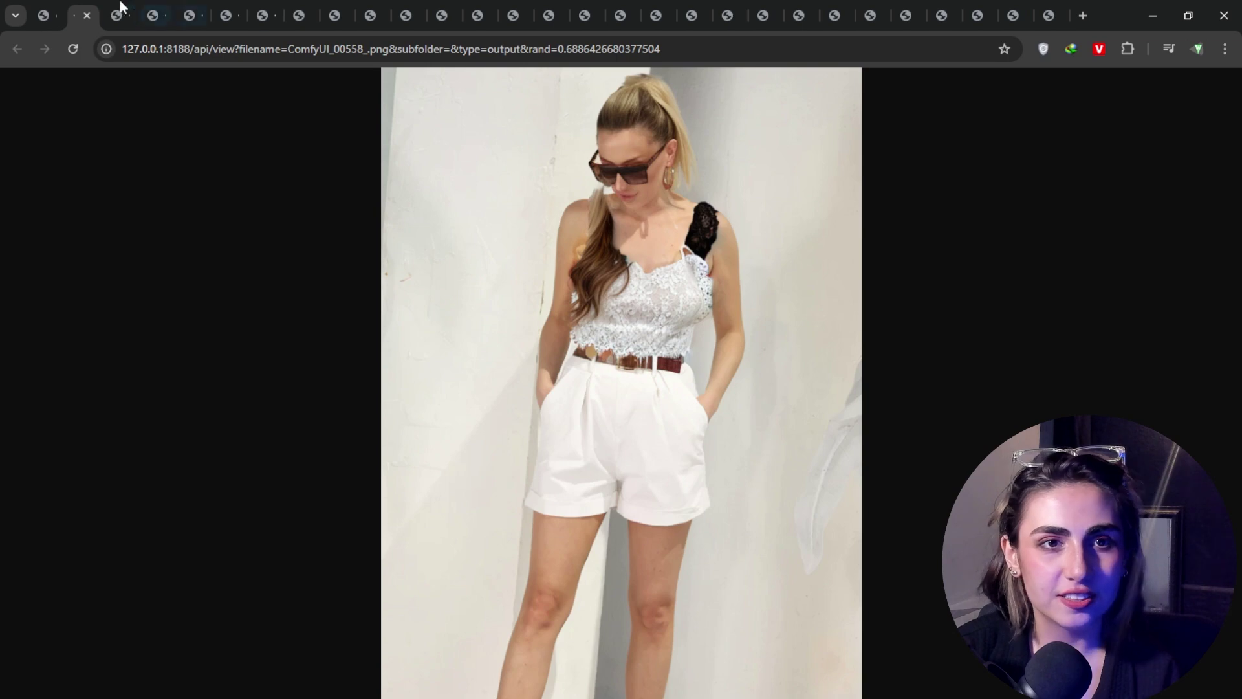
left_click(64, 8)
Enter "hair" as the negative prompt and queue the prompt again
left_click(427, 333)
left_click(421, 331)
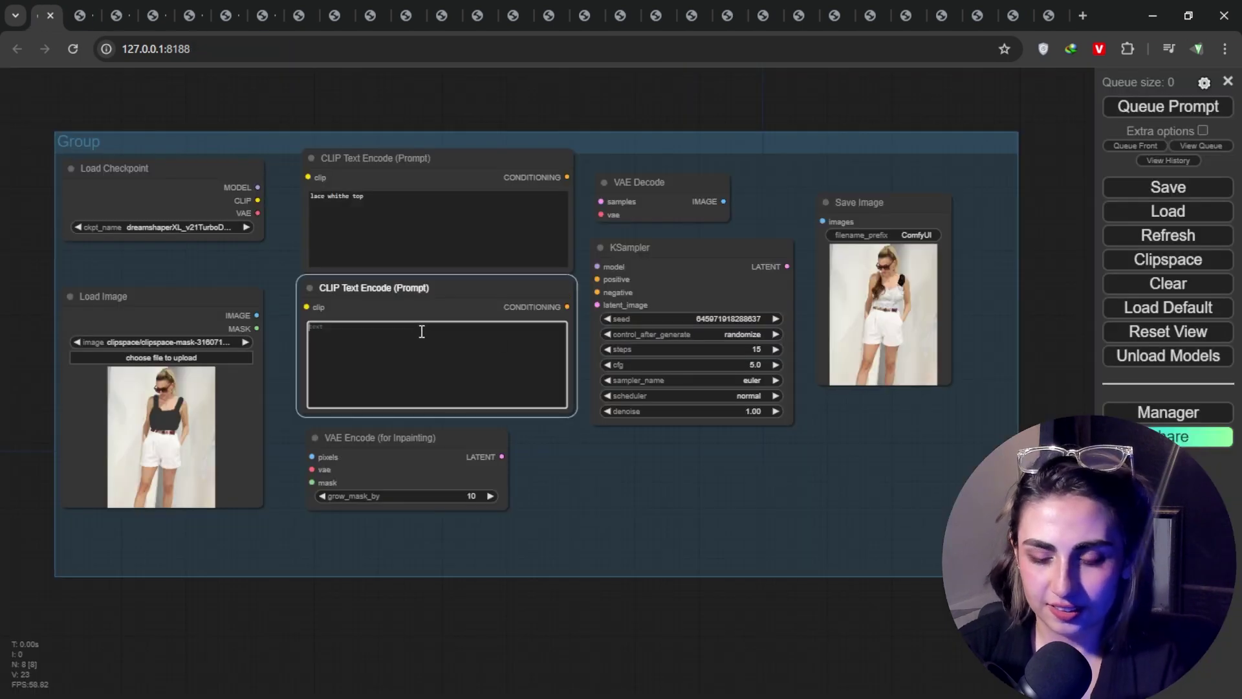
type("hair")
left_click(1136, 125)
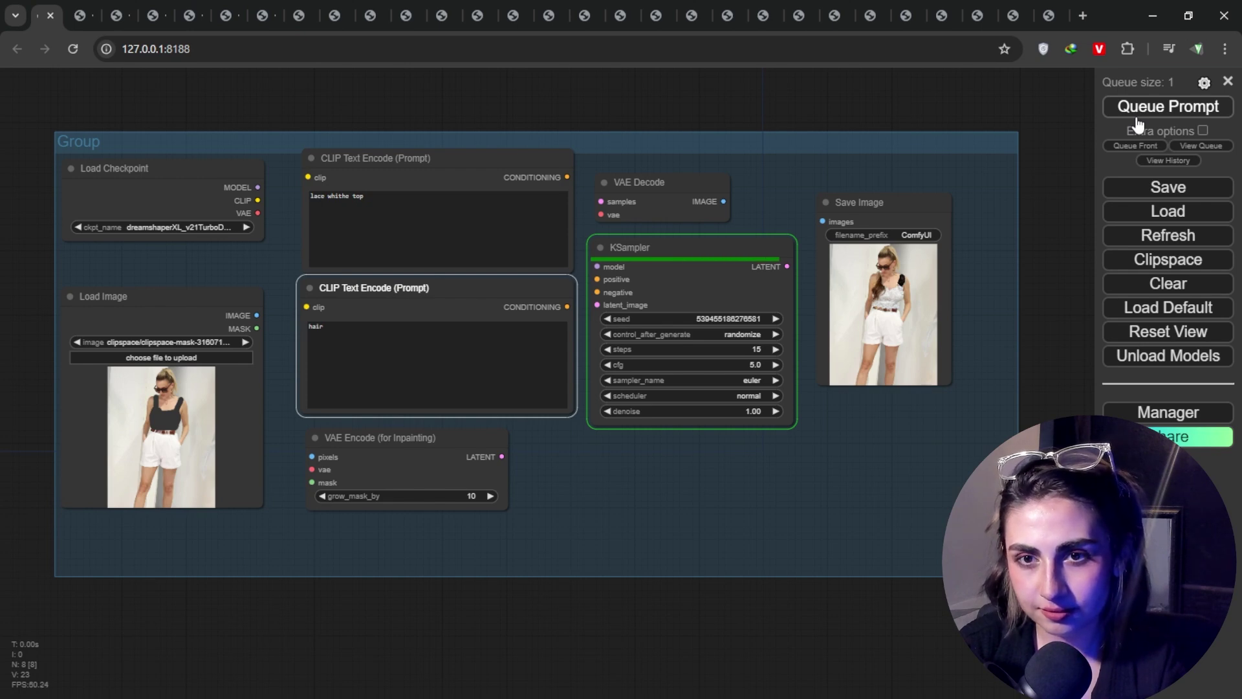
Open the new lace top image from the Save Image node and enlarge it to inspect the top, straps and shoulders
right_click(892, 269)
left_click(931, 256)
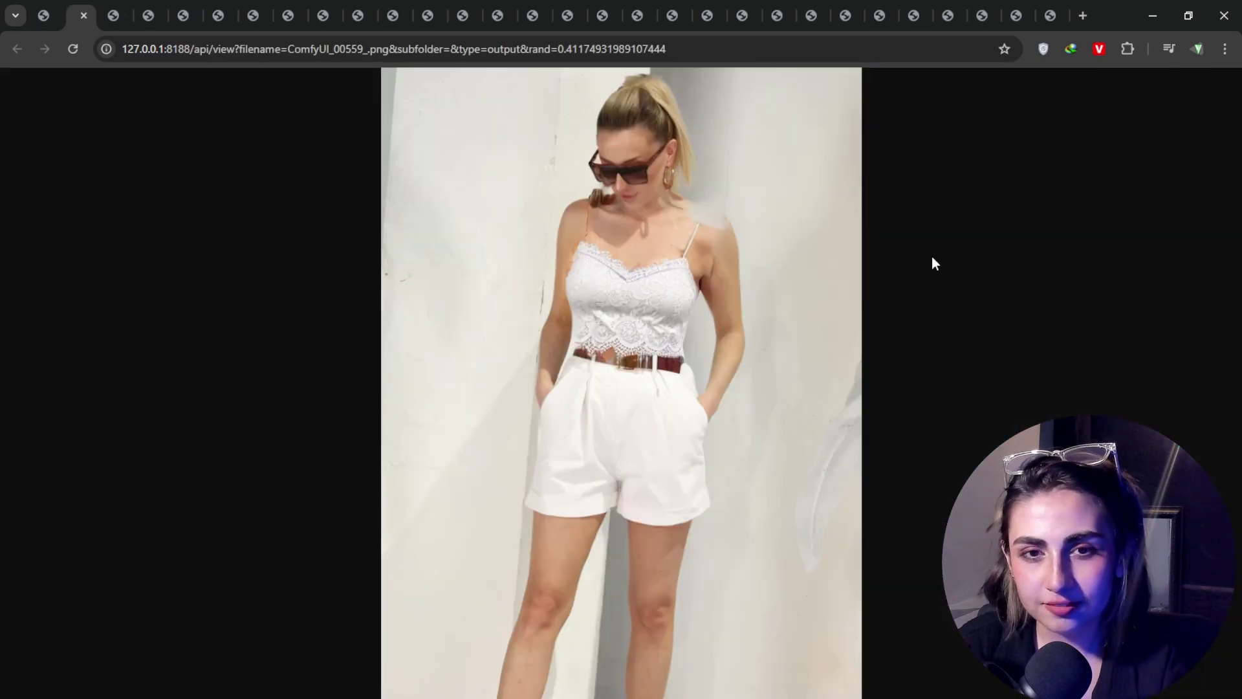
left_click(658, 330)
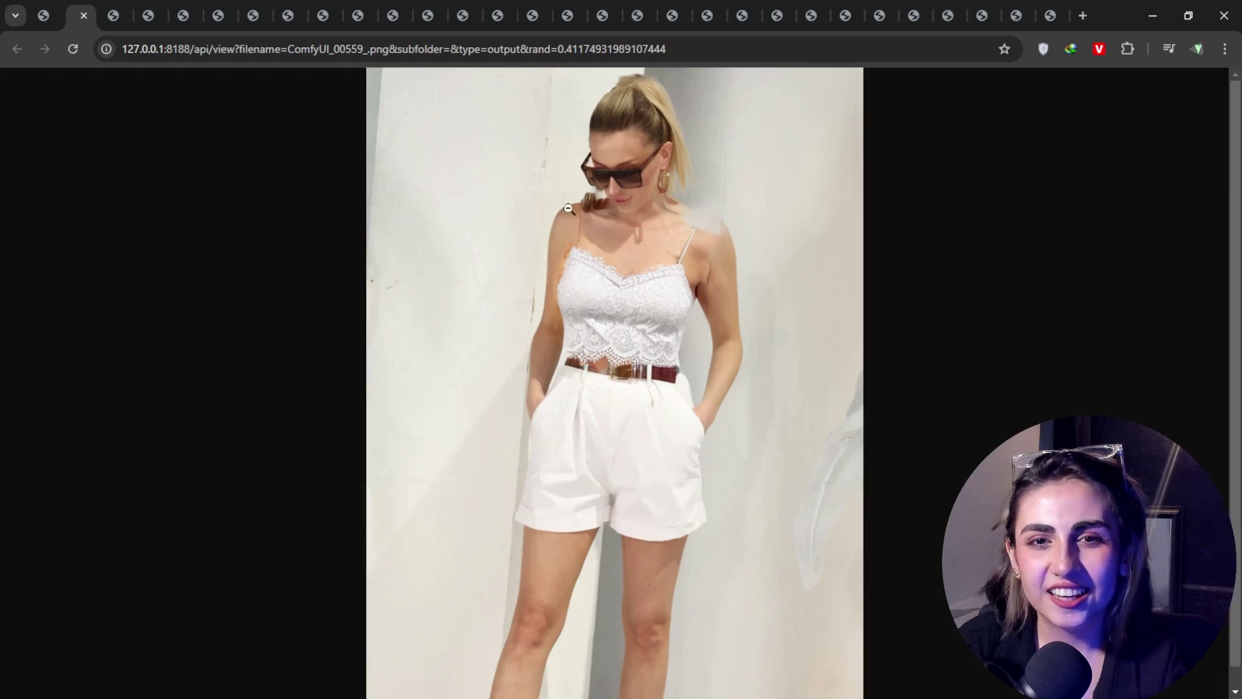